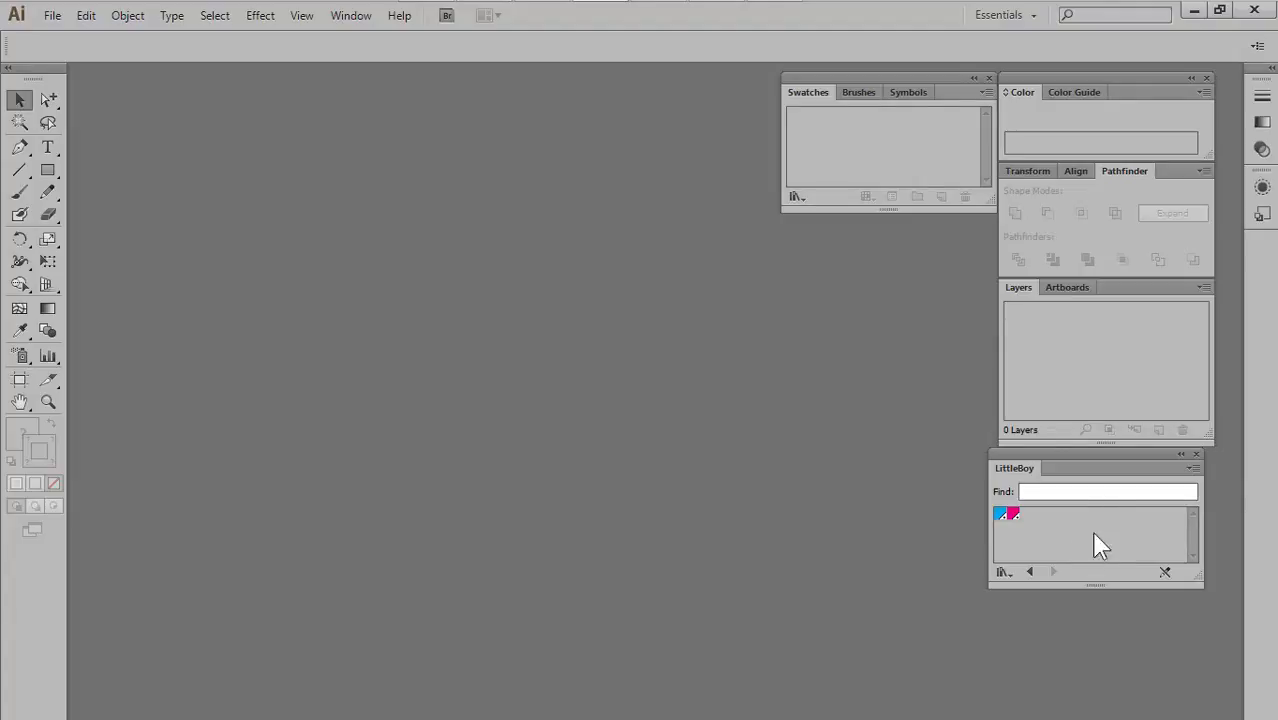
Create a new one-artboard CMYK document in landscape Letter size, 11 by 8.5 in.
left_click(54, 16)
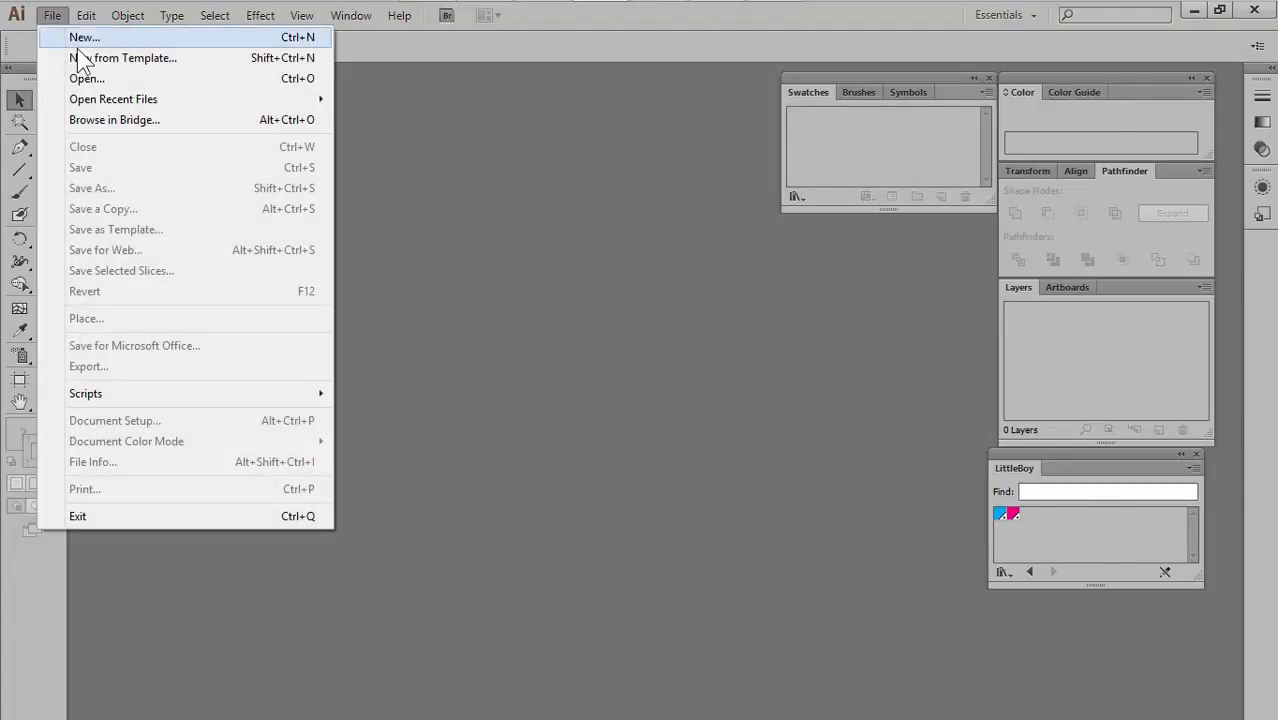
left_click(78, 37)
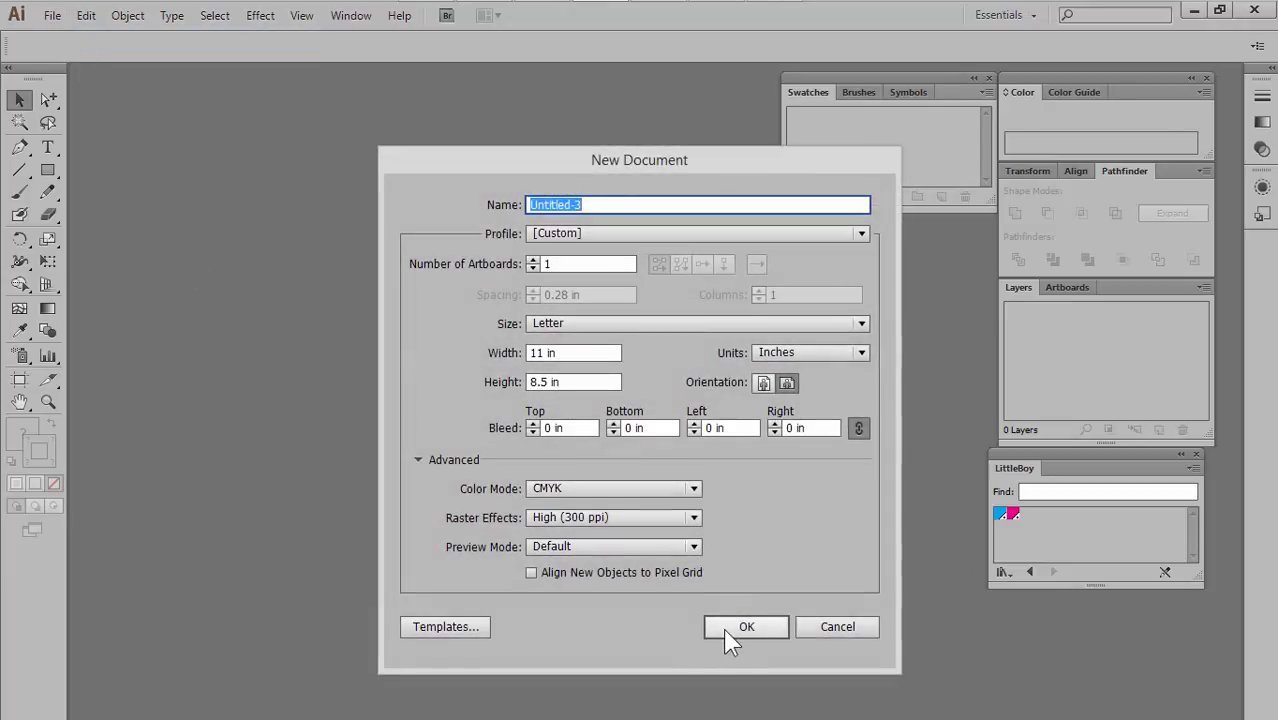
left_click(724, 629)
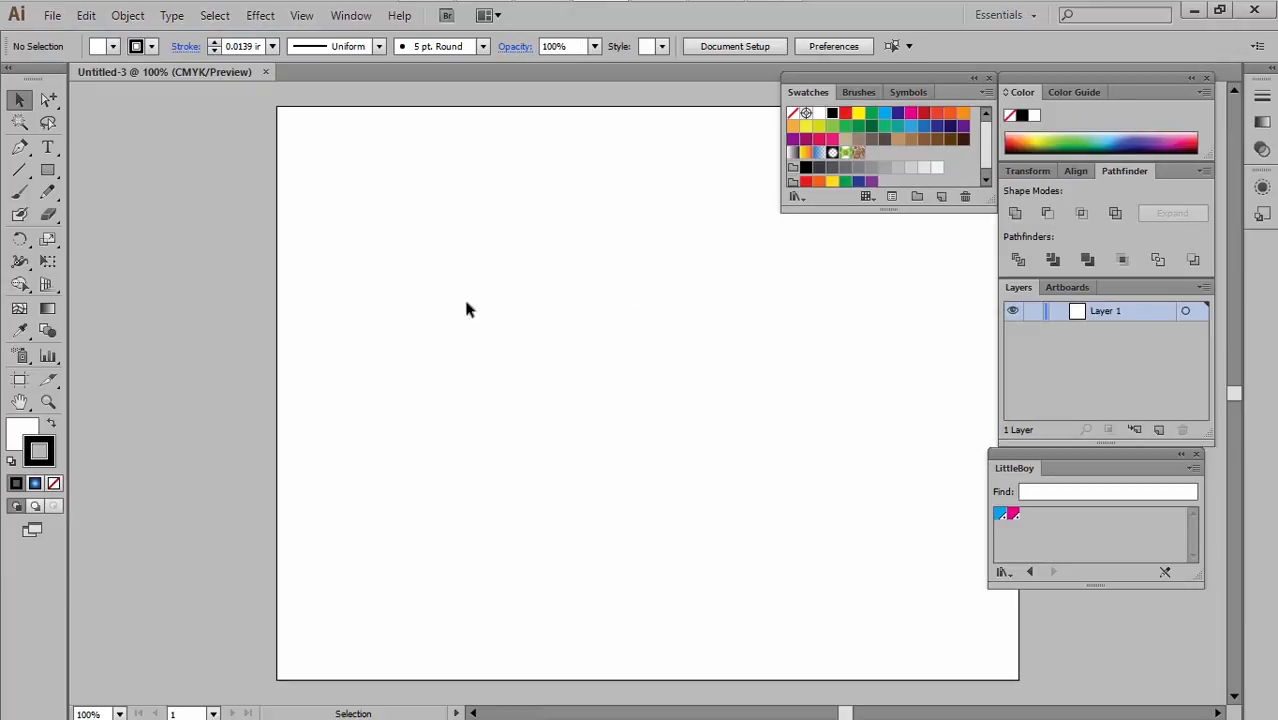
Add the two-line text "Contour Cutting", enlarge it to about 1.9 in font size and centre it roughly on the artboard.
left_click(47, 146)
left_click(399, 291)
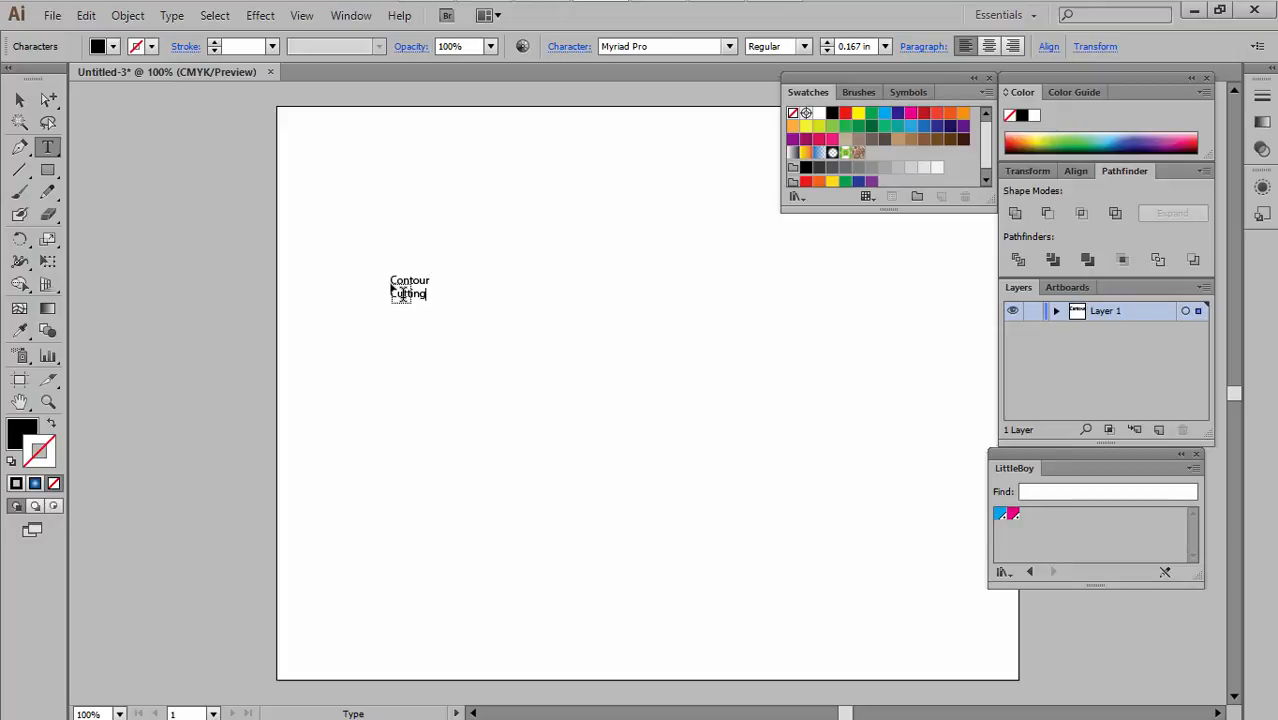
left_click(19, 99)
left_click_drag(433, 302, 838, 600)
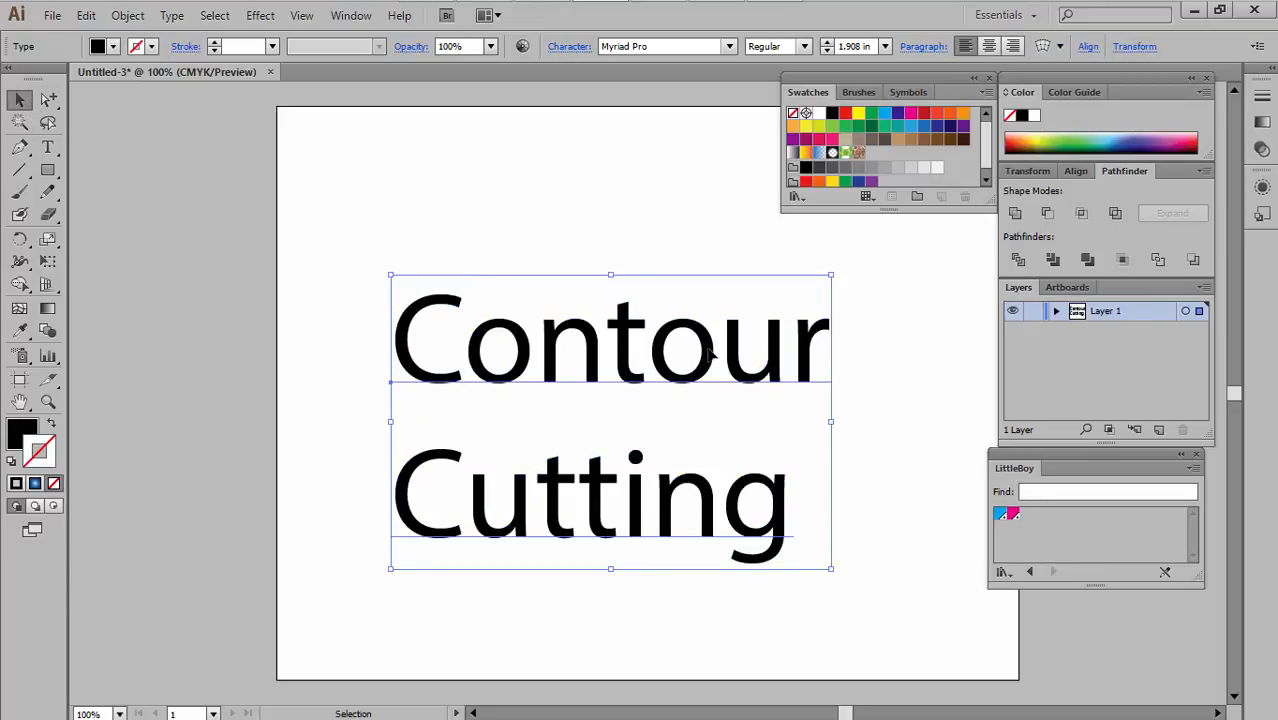
left_click_drag(706, 349, 731, 318)
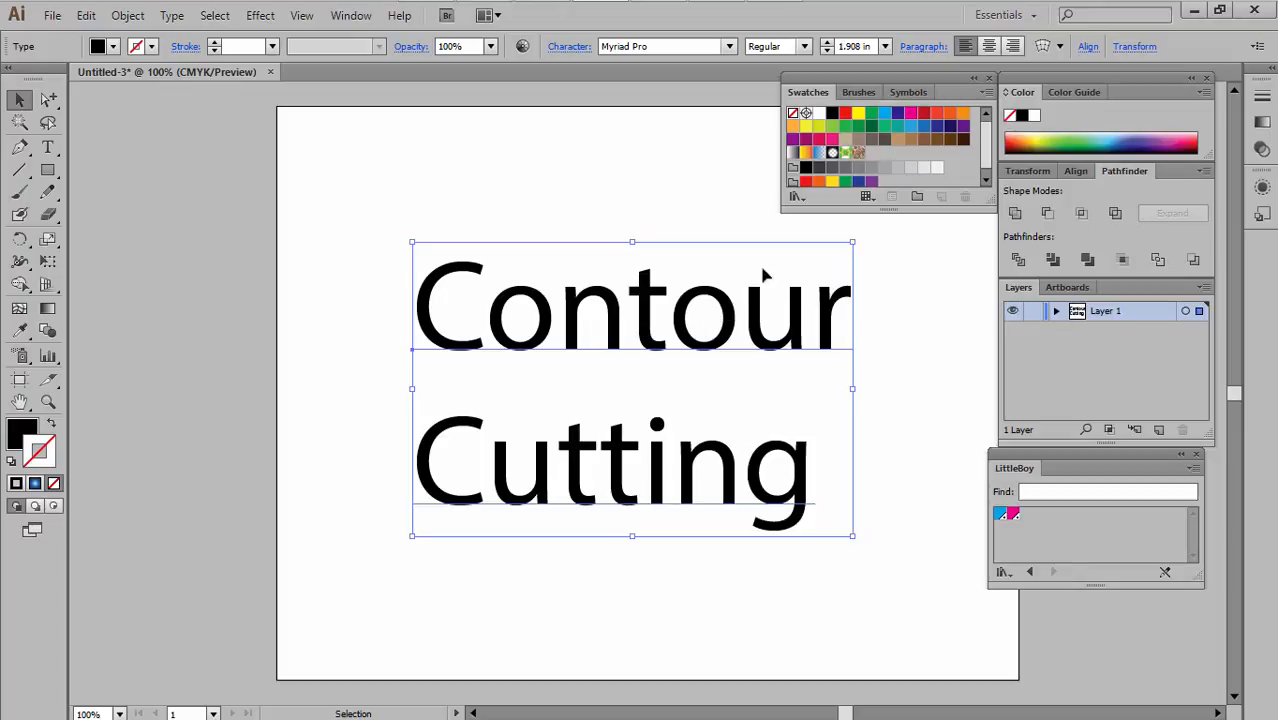
Close the floating Swatches panel and convert the "Contour Cutting" text to outlines.
left_click(987, 77)
left_click(128, 15)
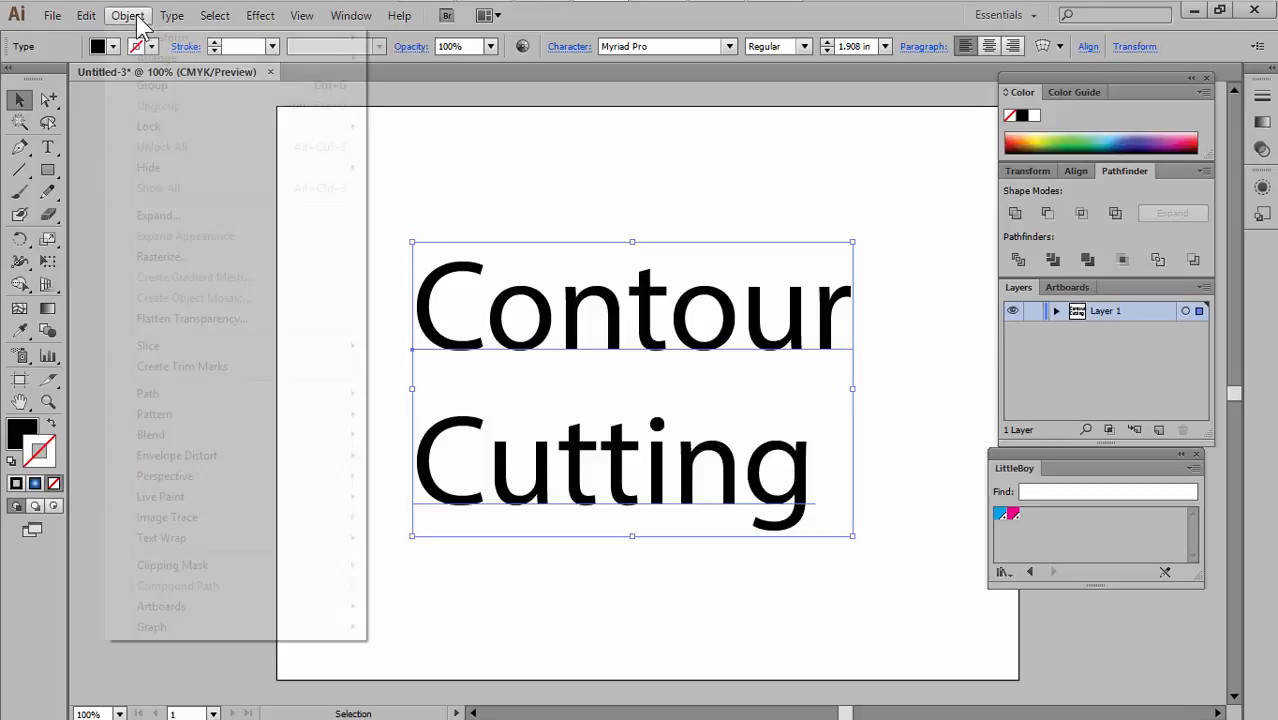
mouse_move(215, 396)
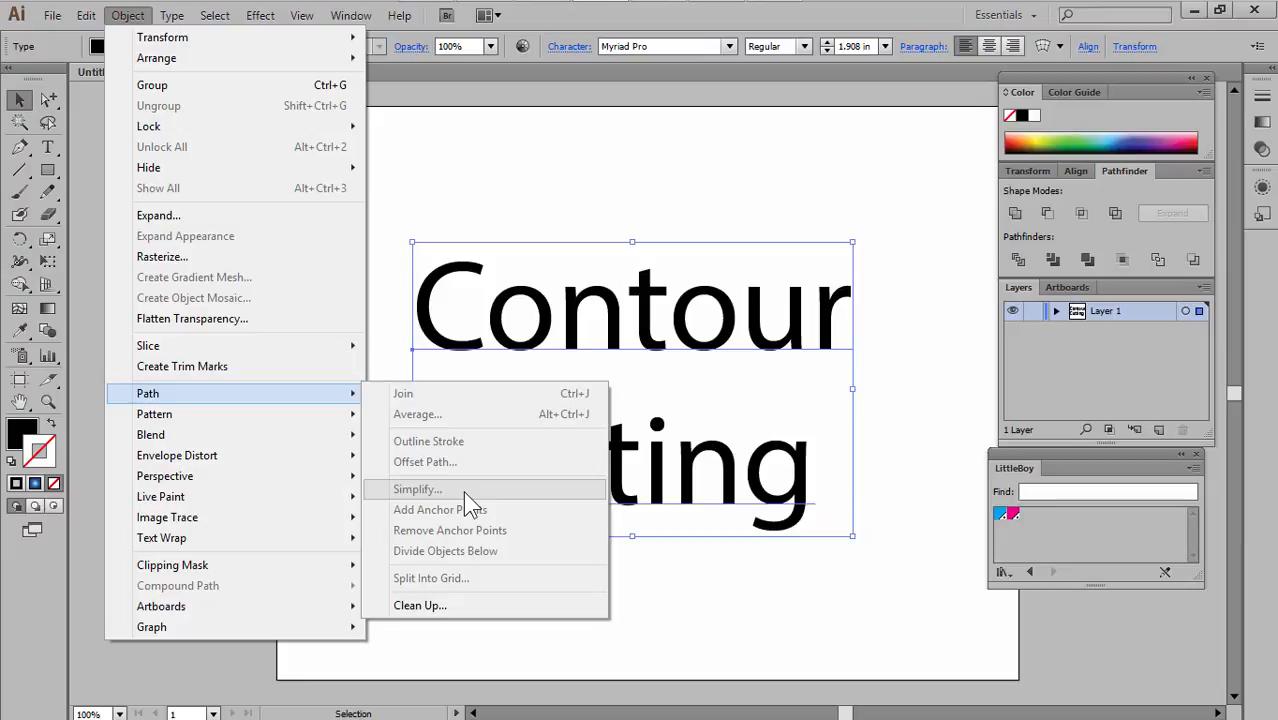
right_click(547, 310)
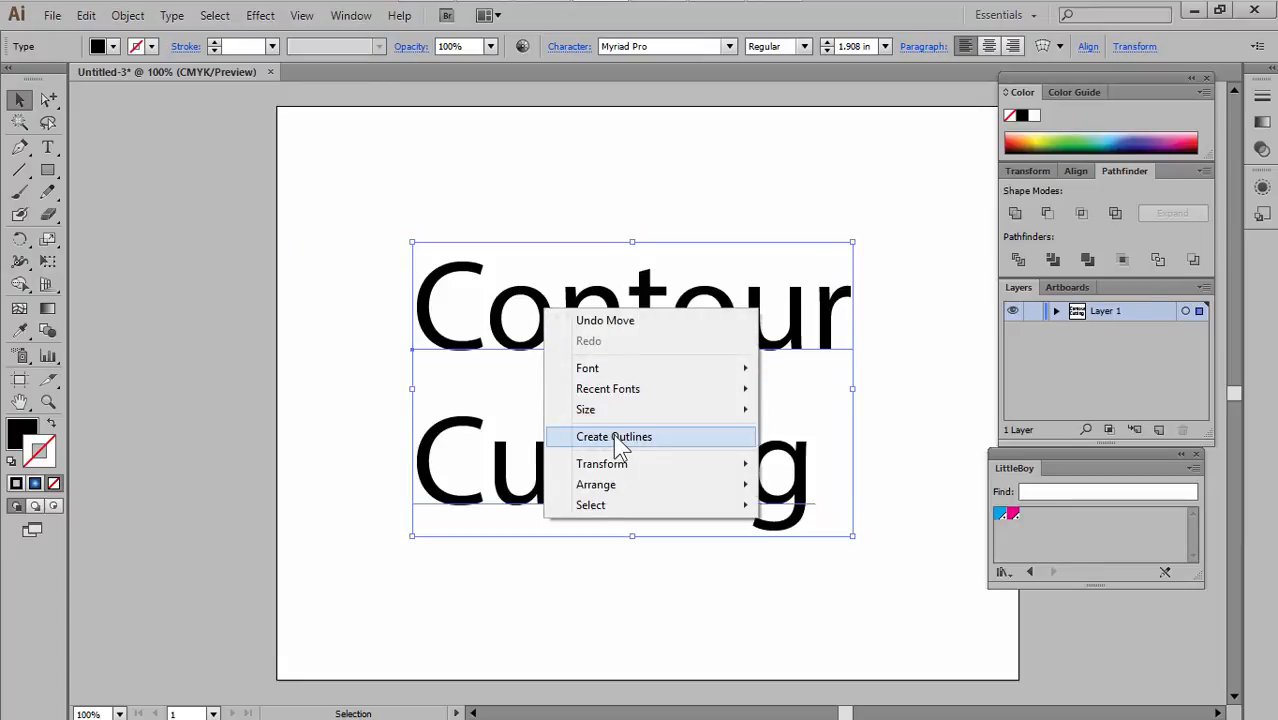
left_click(613, 434)
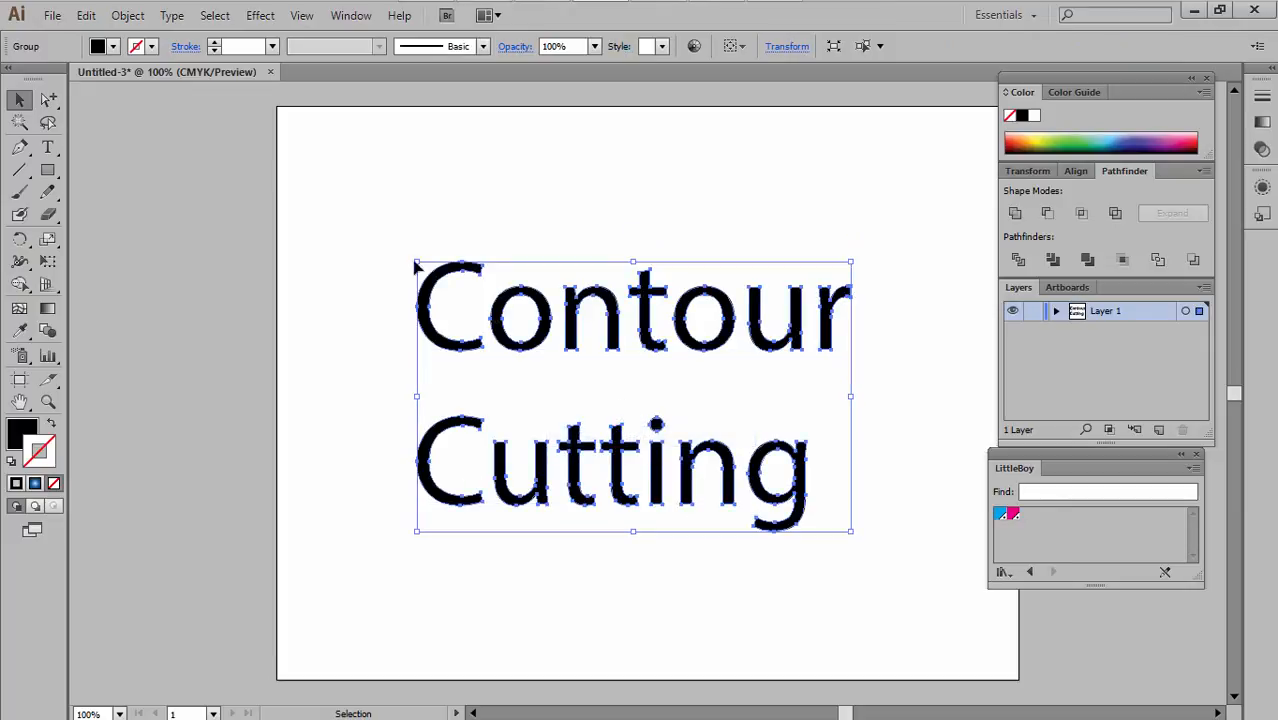
Offset the outlined text's paths by 0.1389 in with round joins, with the preview turned on.
left_click(123, 16)
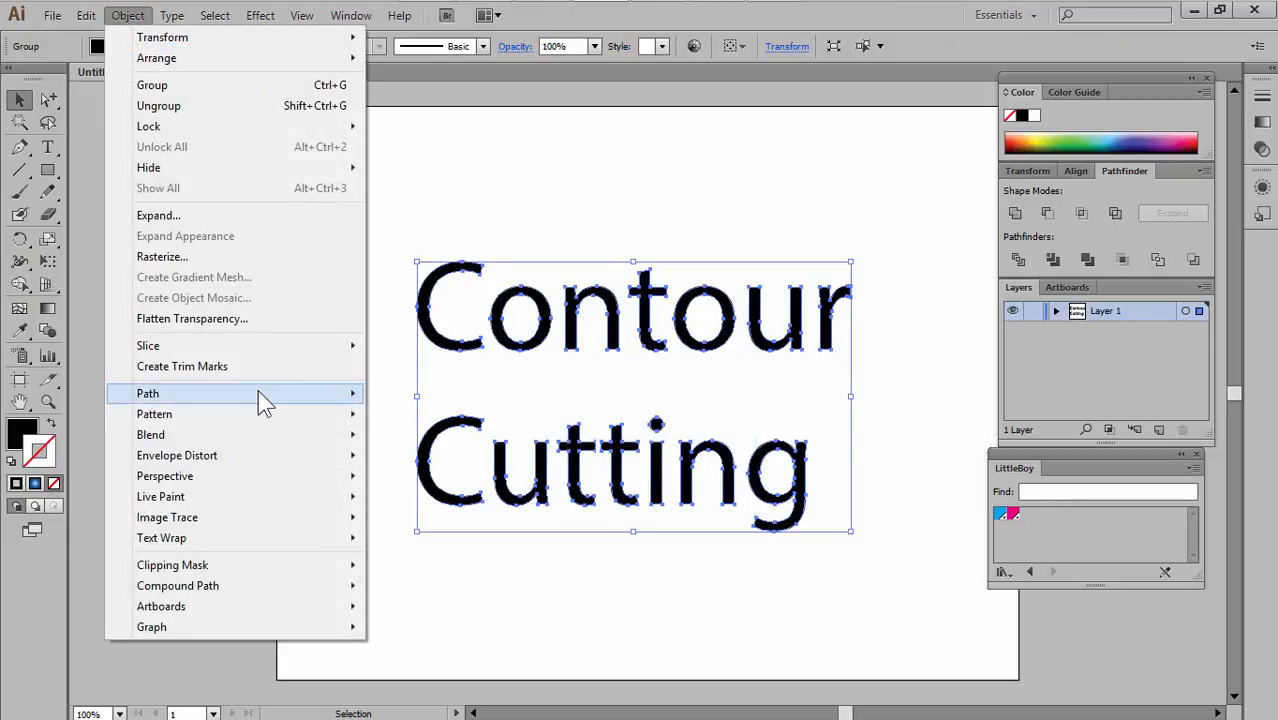
mouse_move(258, 392)
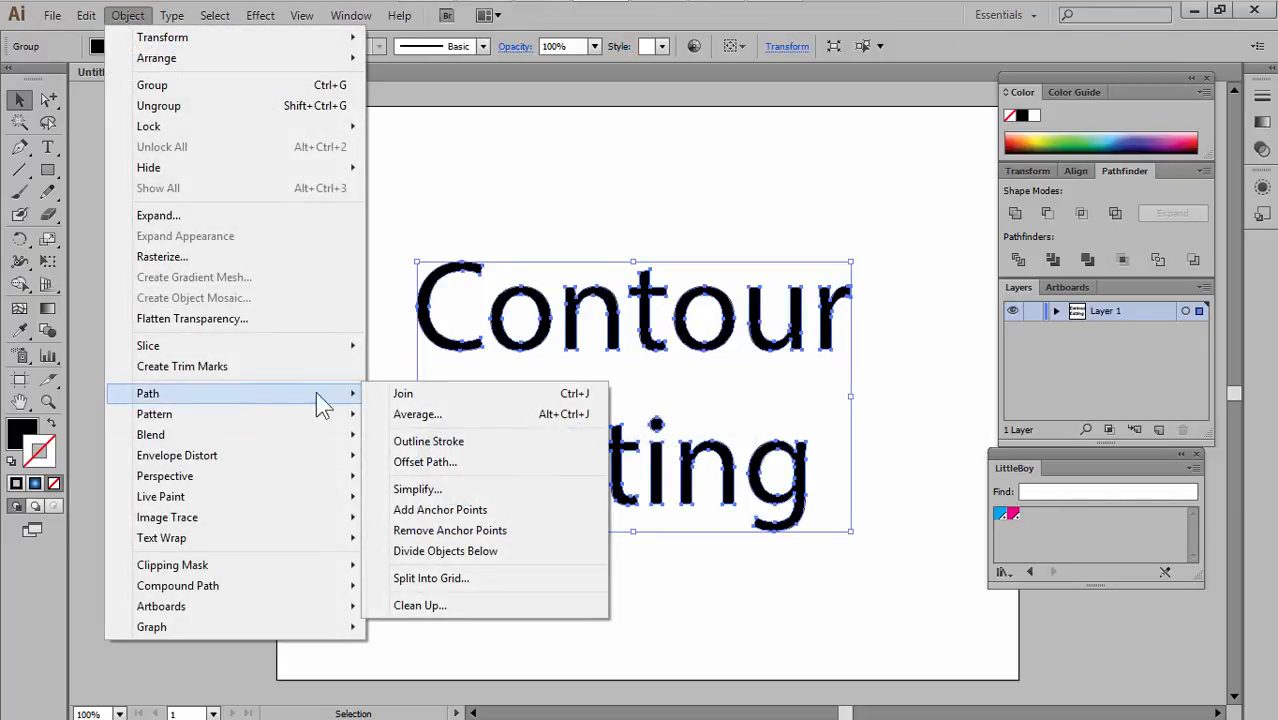
left_click(460, 462)
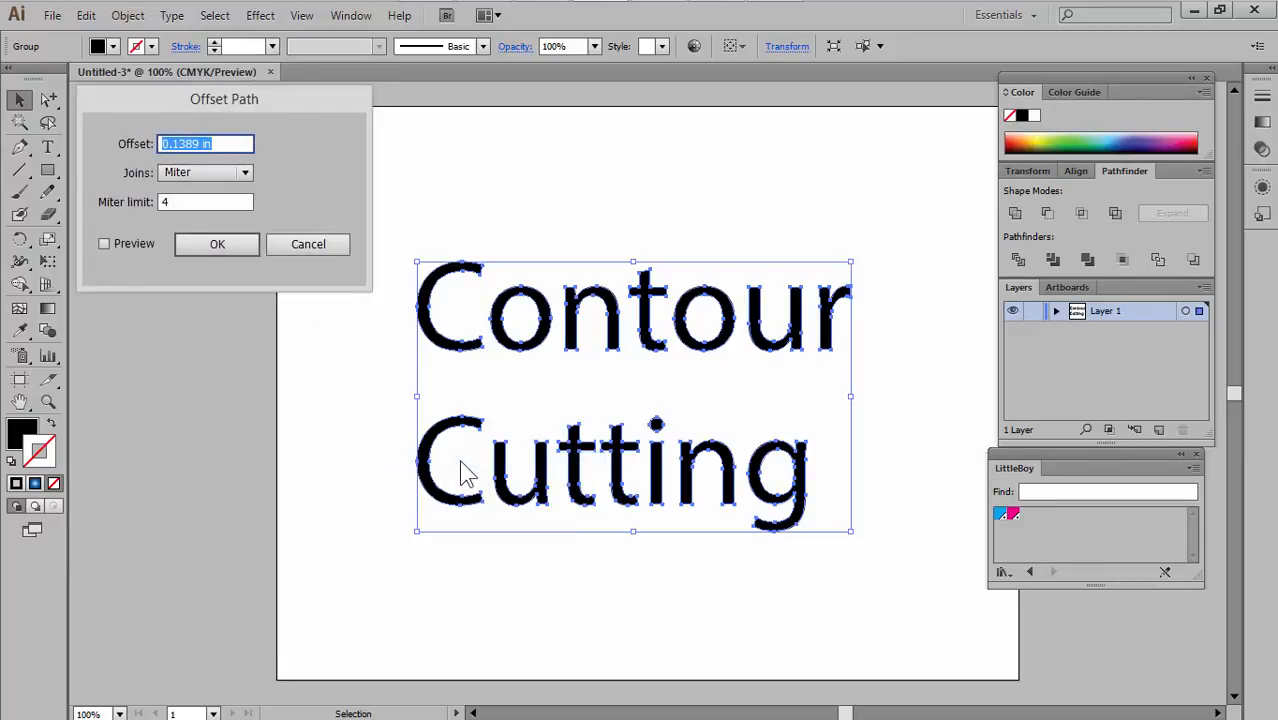
left_click(194, 170)
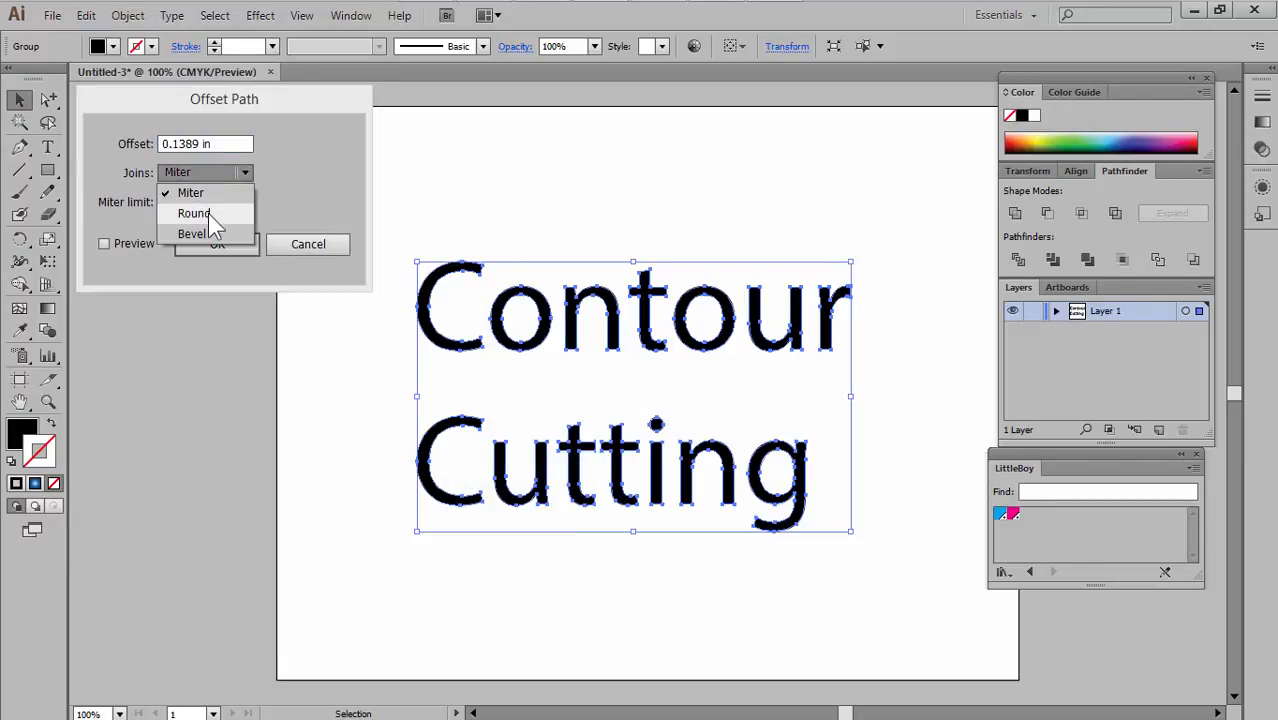
left_click(205, 213)
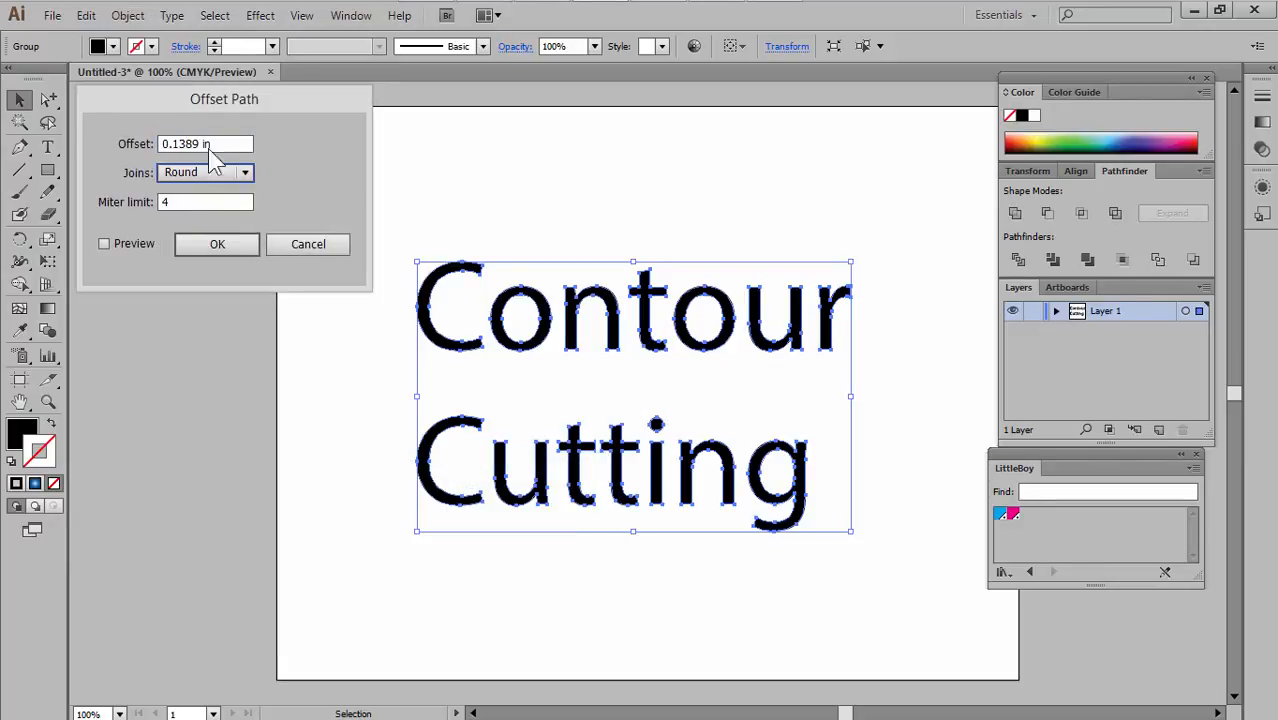
left_click(104, 245)
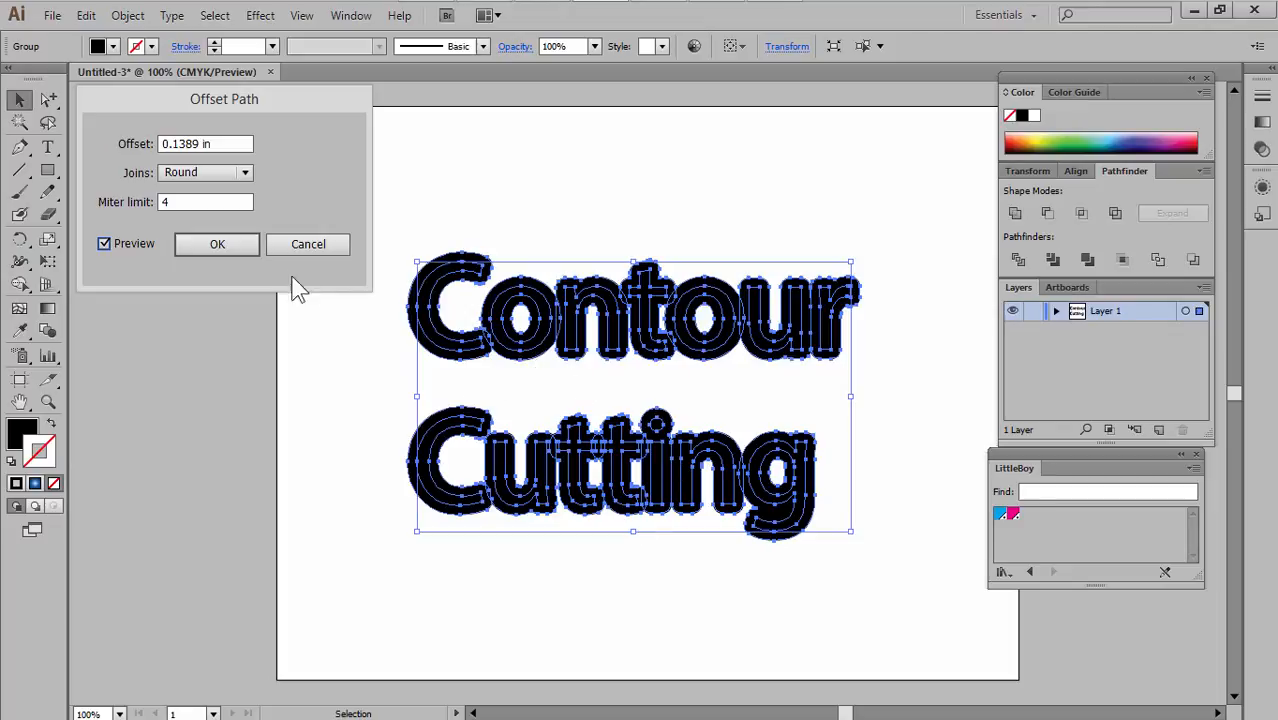
left_click(230, 246)
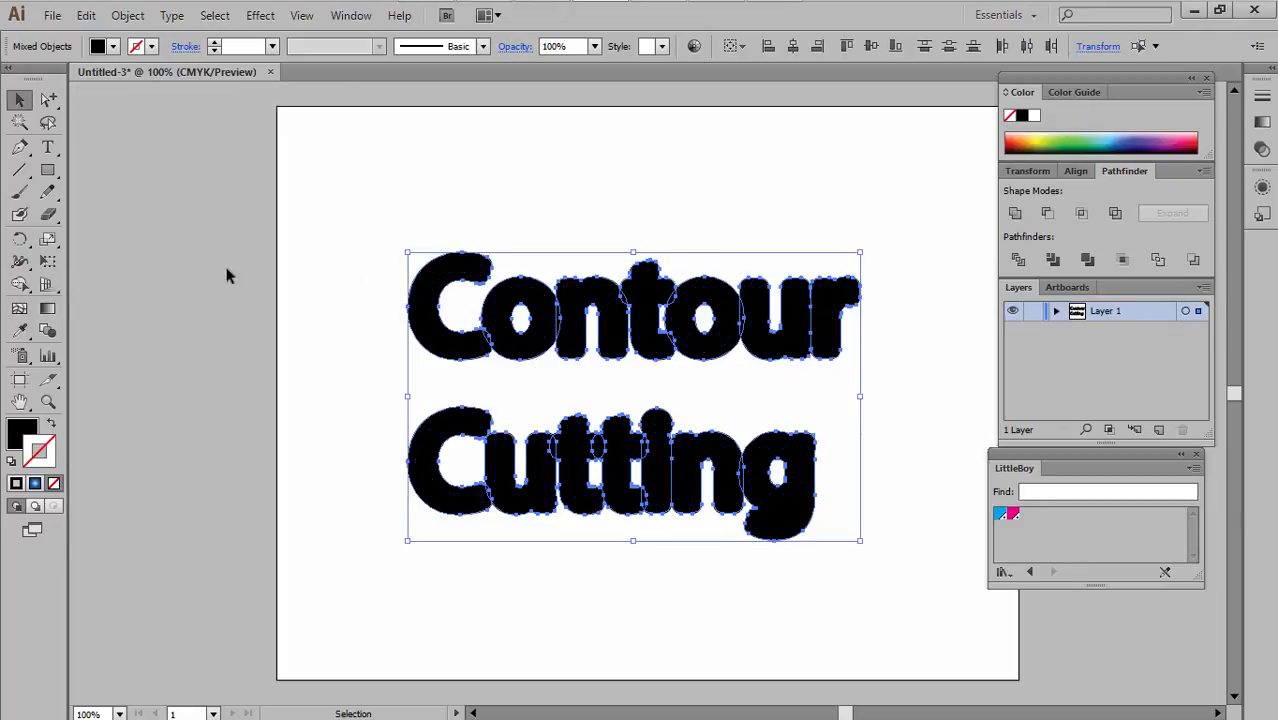
Swap fill and stroke on the offset paths and apply the cyan LittleBoy swatch to their stroke.
left_click(53, 428)
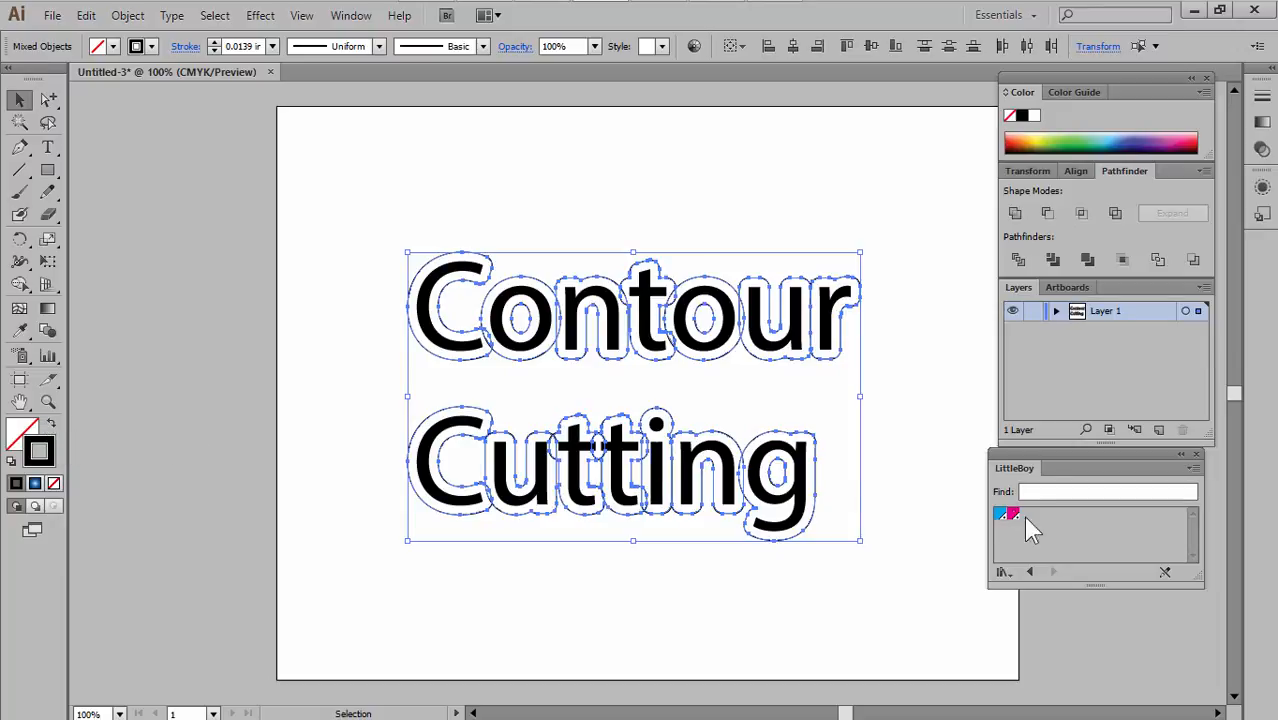
left_click(1000, 516)
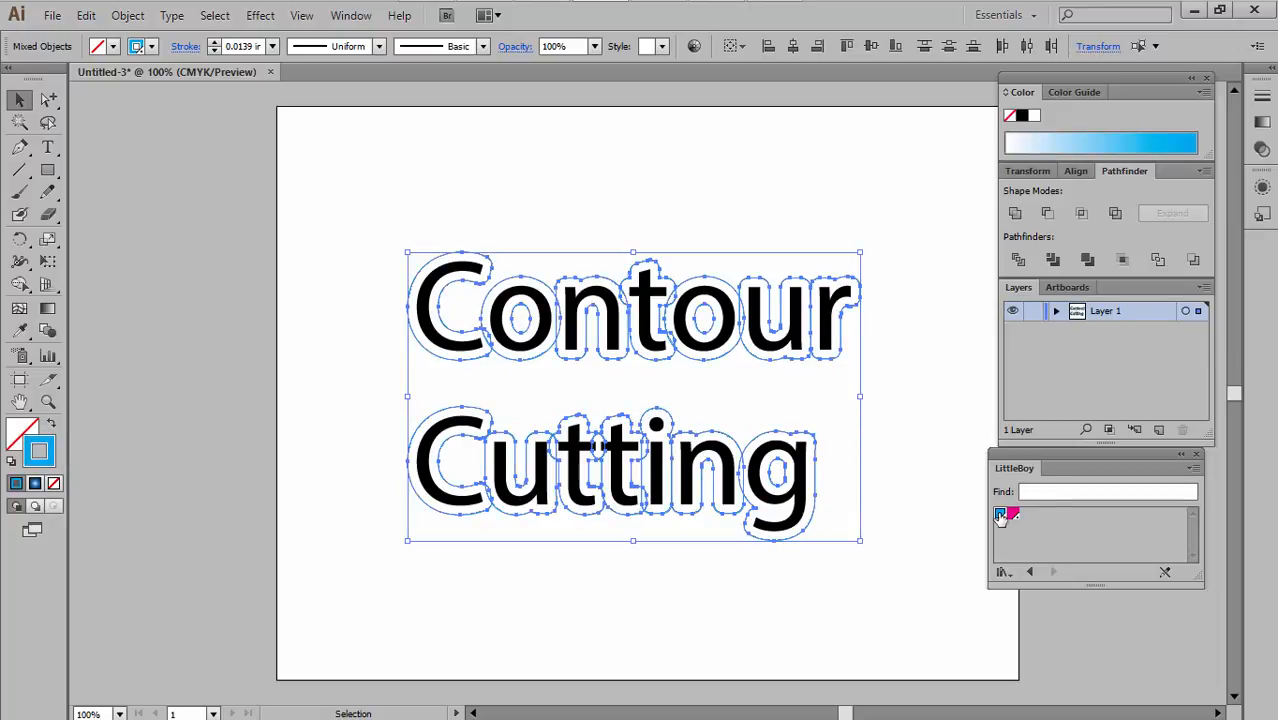
left_click(700, 595)
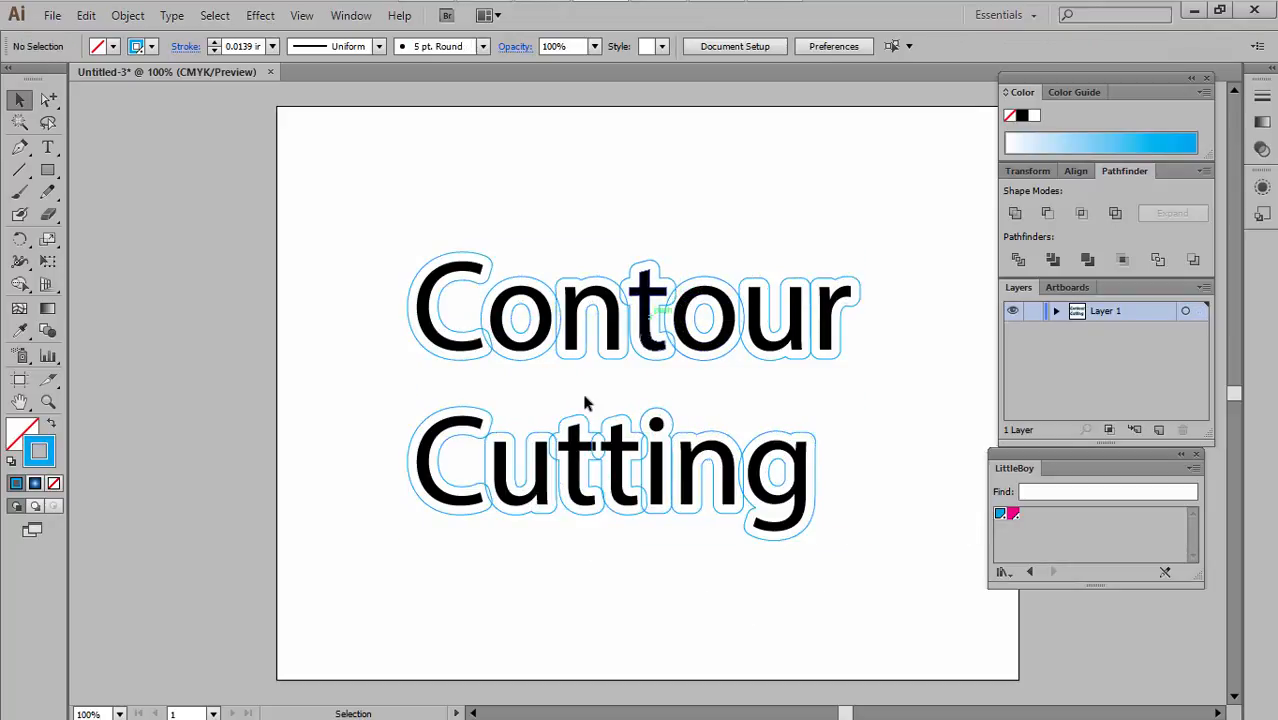
left_click(639, 345)
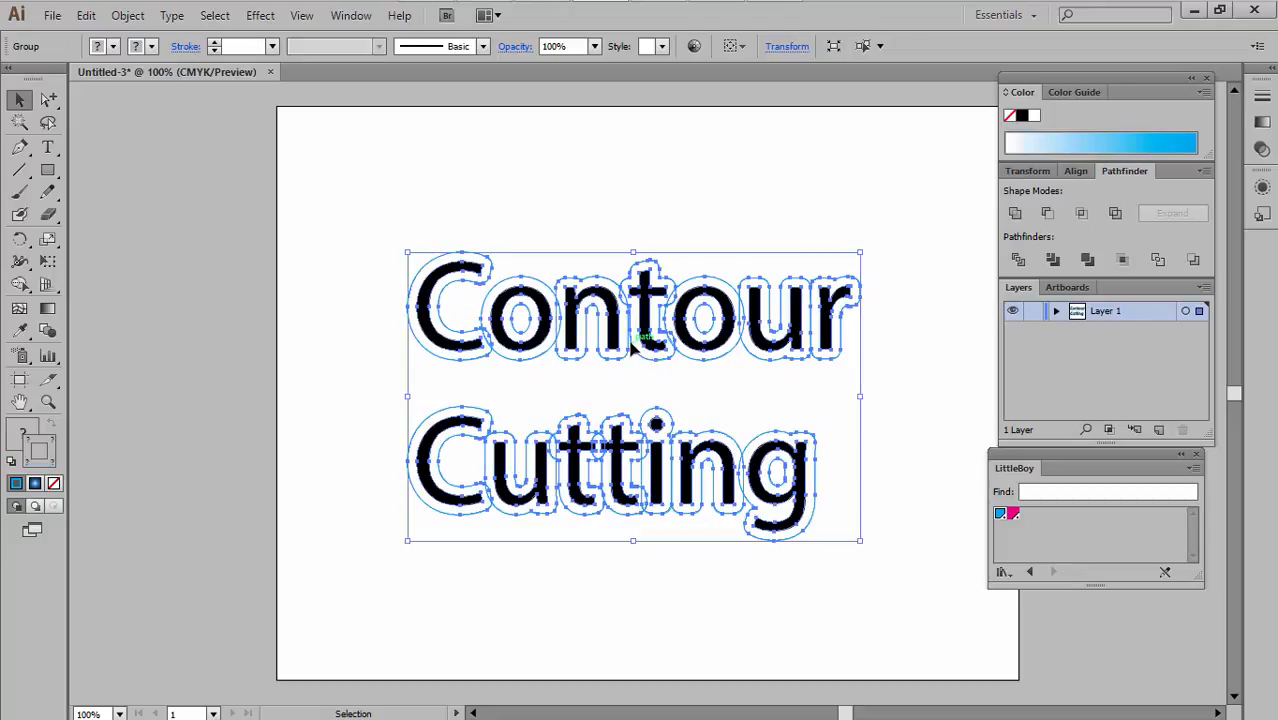
left_click(191, 187)
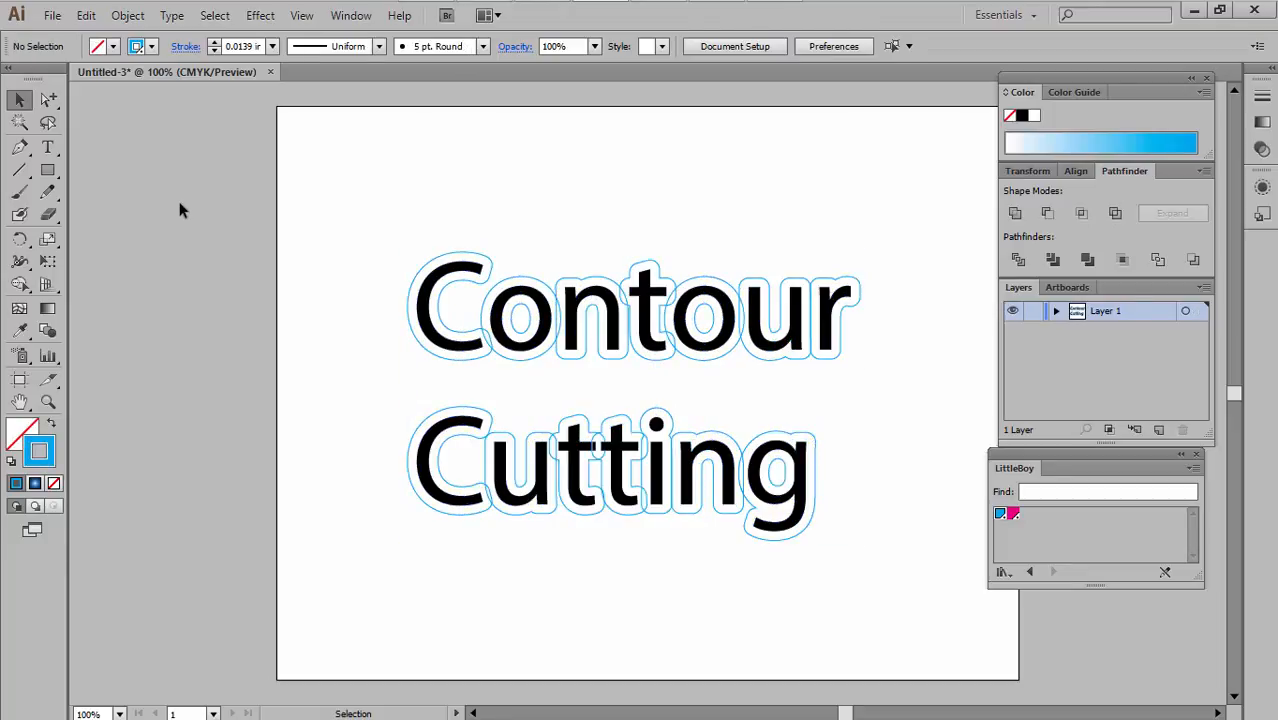
Unite the overlapping offset outlines around "Contour", and separately those around "Cutting", using the Group Selection tool.
left_click_drag(50, 101, 106, 122)
left_click_drag(455, 366, 846, 368)
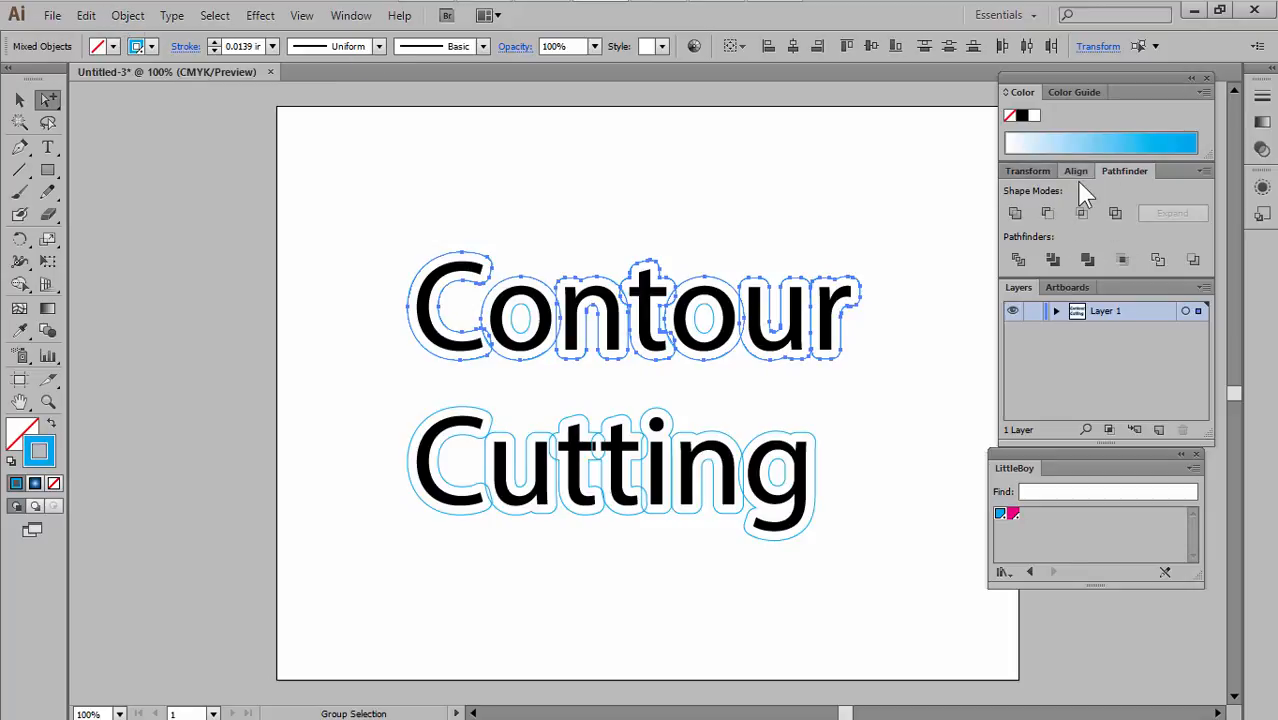
left_click(1014, 213)
left_click(392, 456)
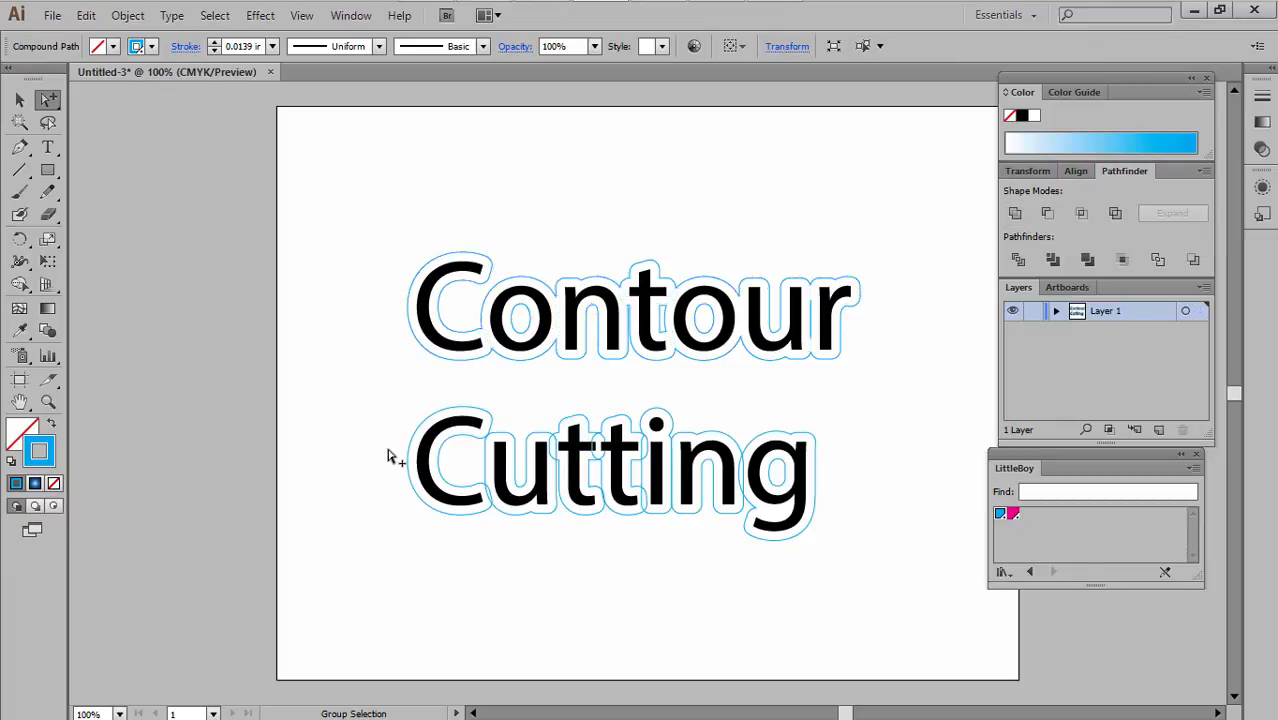
left_click_drag(410, 557, 750, 518)
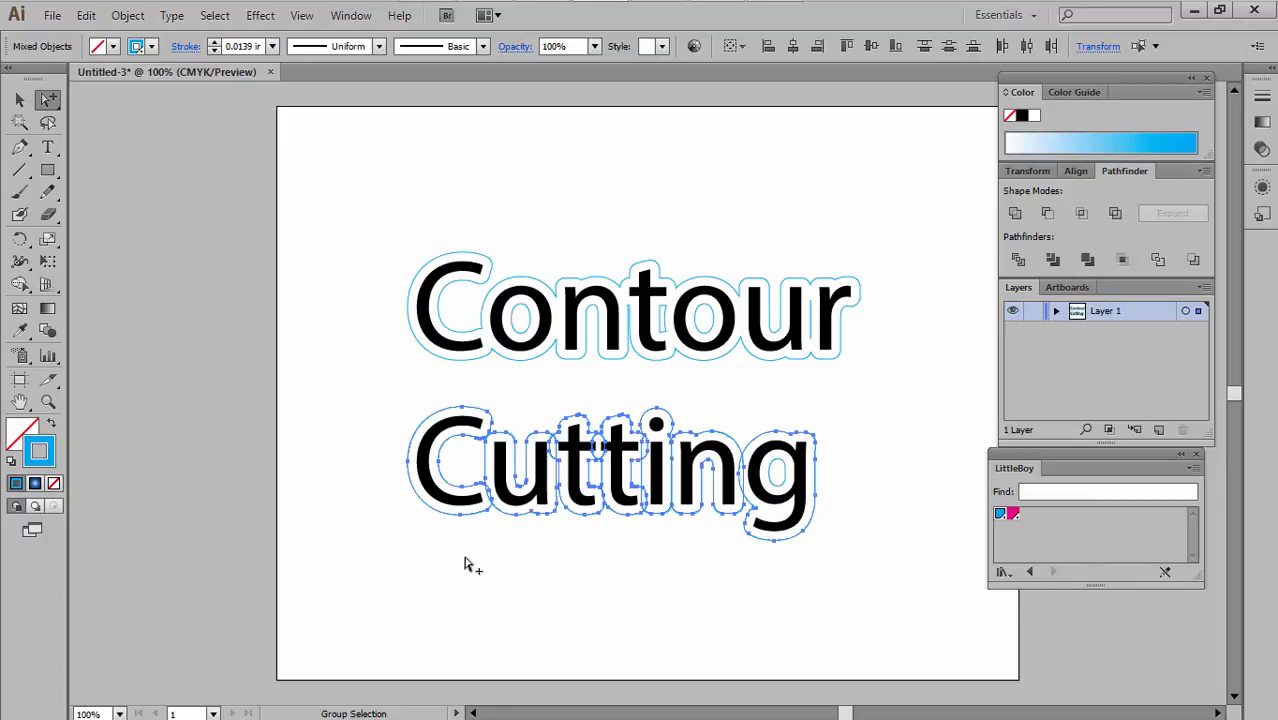
left_click(1014, 212)
left_click(657, 200)
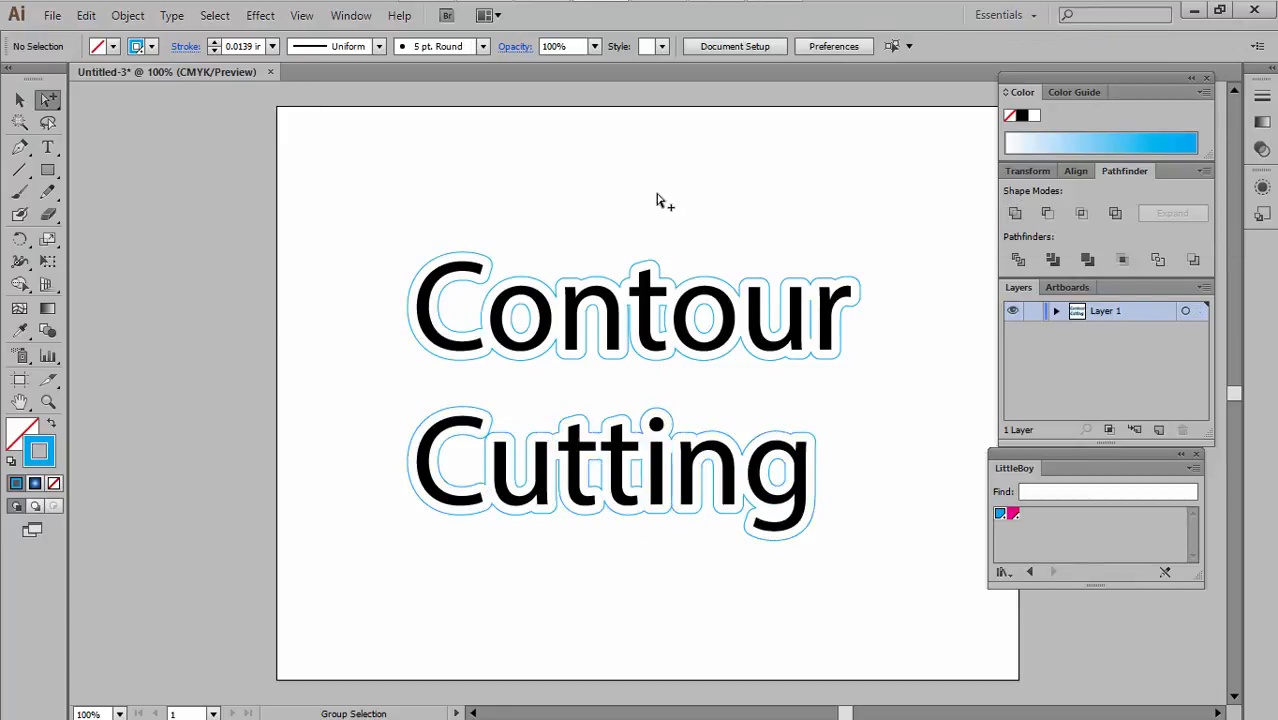
Delete the small inner contour lines inside both letters "o" and the letter "g".
left_click(529, 326)
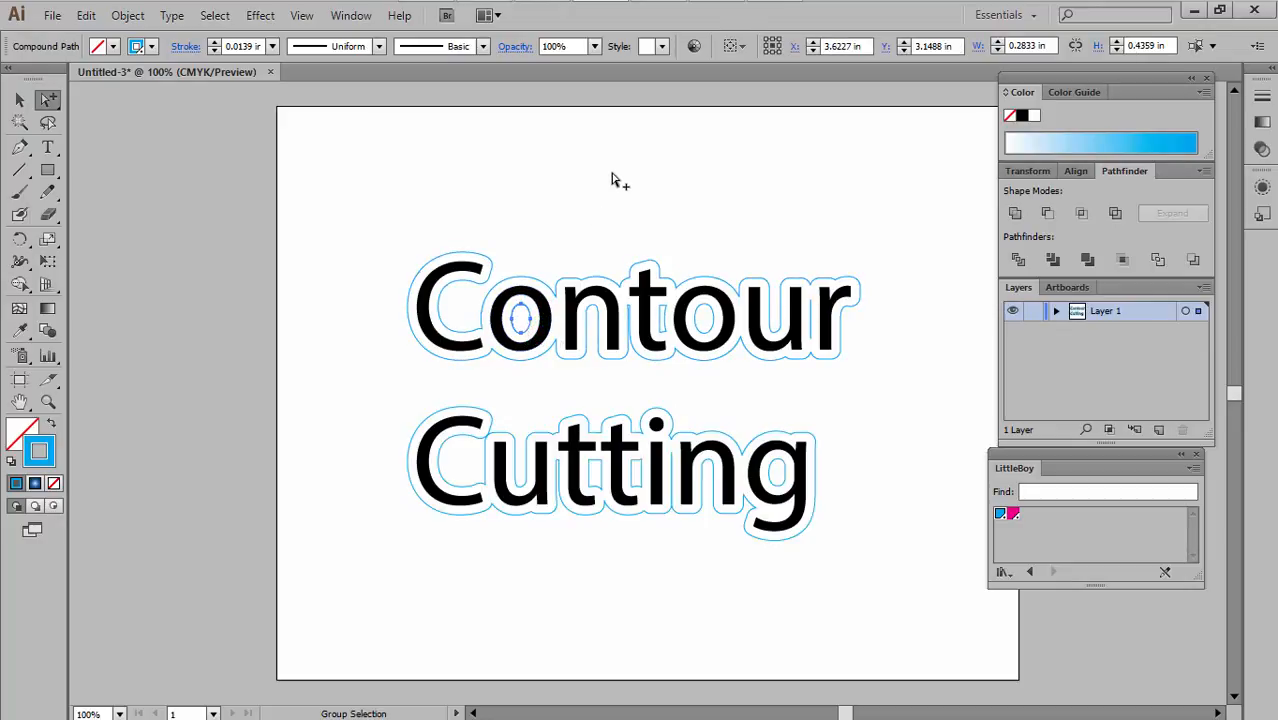
key("Delete")
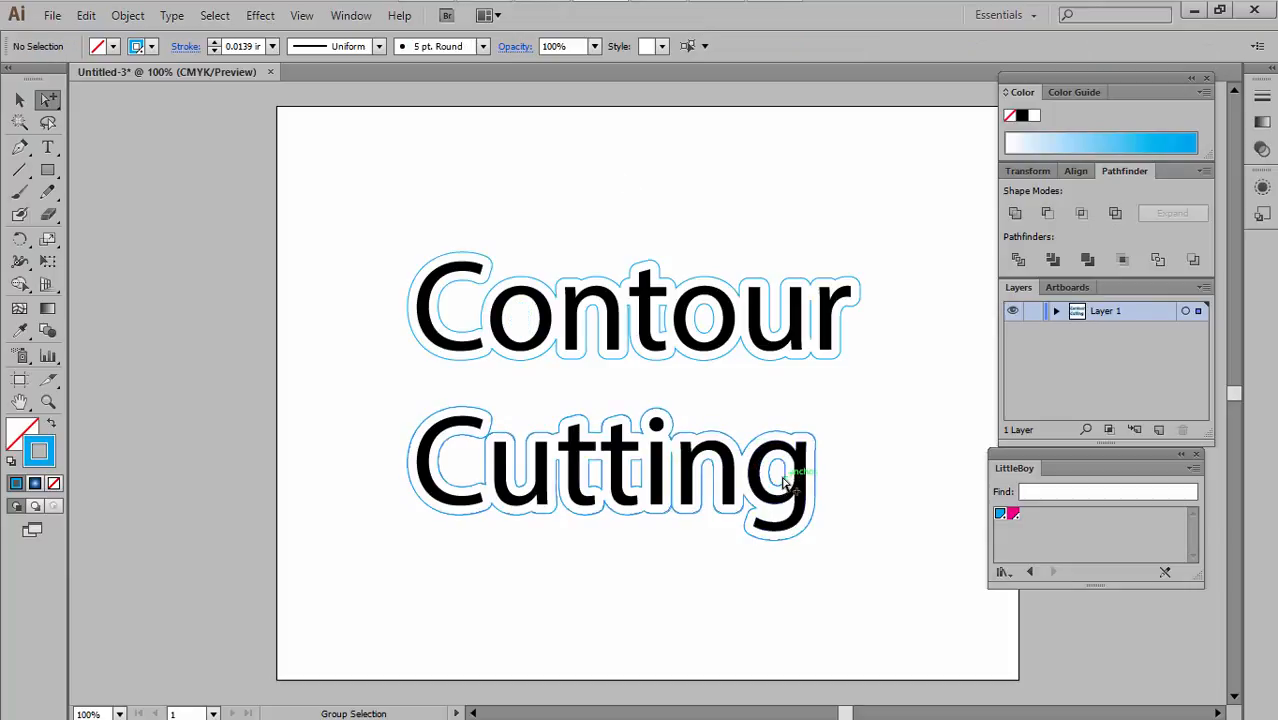
left_click(784, 478)
key("Delete")
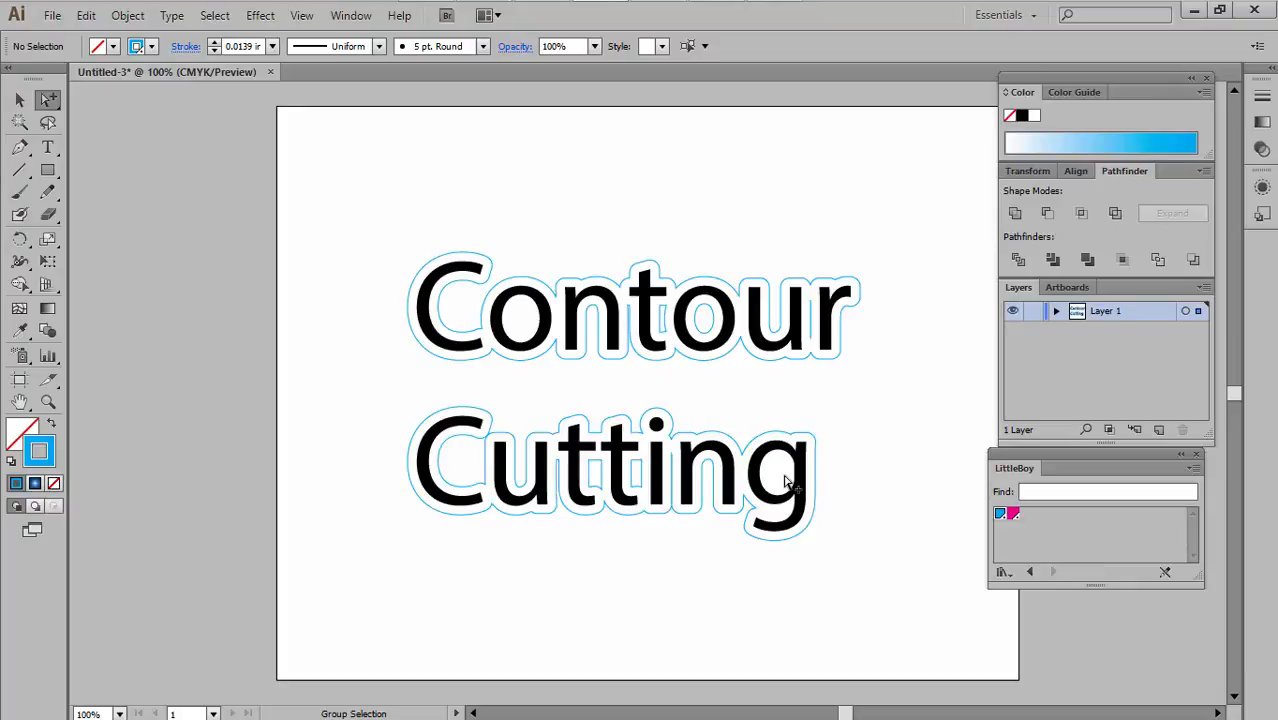
left_click(663, 329)
key("Delete")
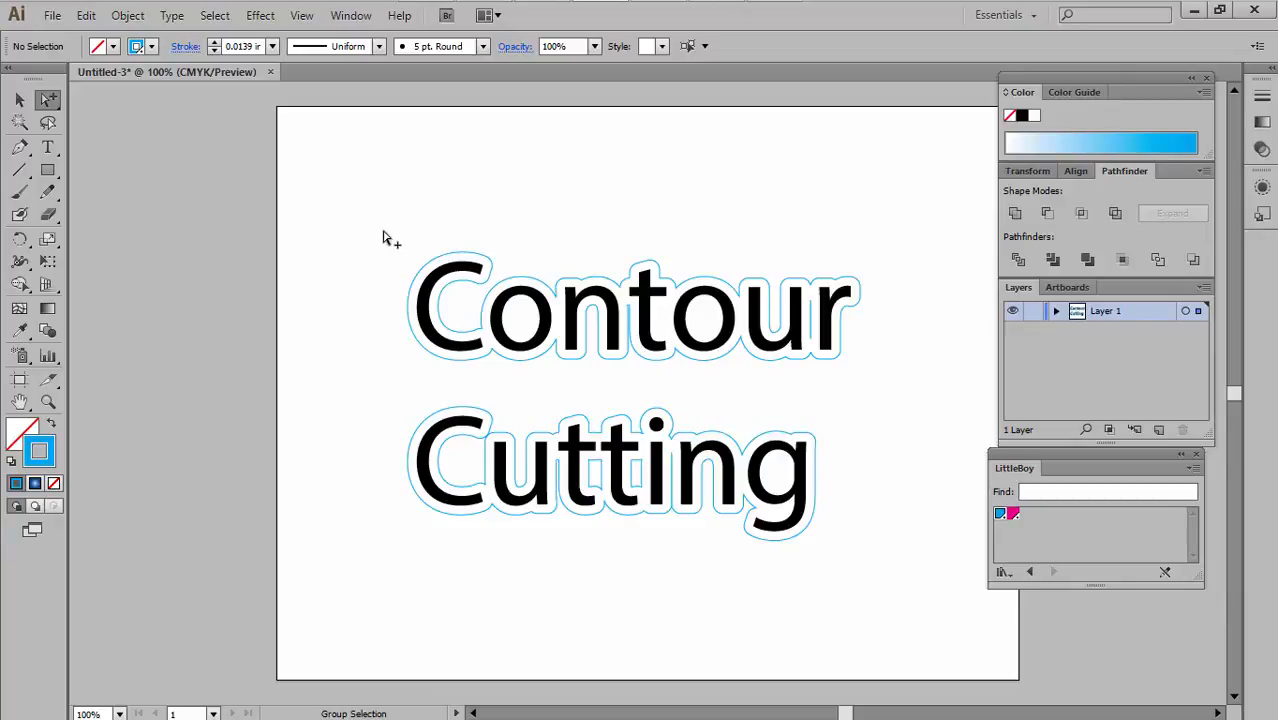
Switch to Flexi and add the two-line Arial text "Contour Cutting" at 1 in height on the blank page.
mouse_move(495, 3)
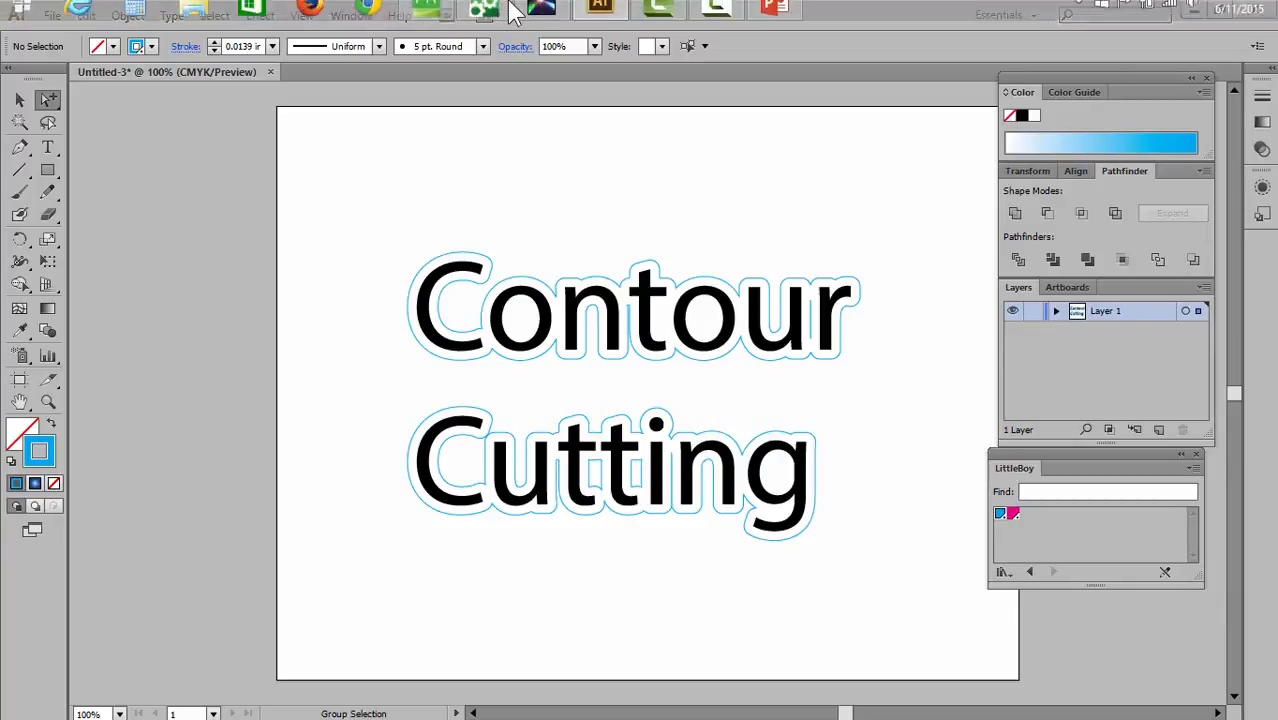
left_click(431, 20)
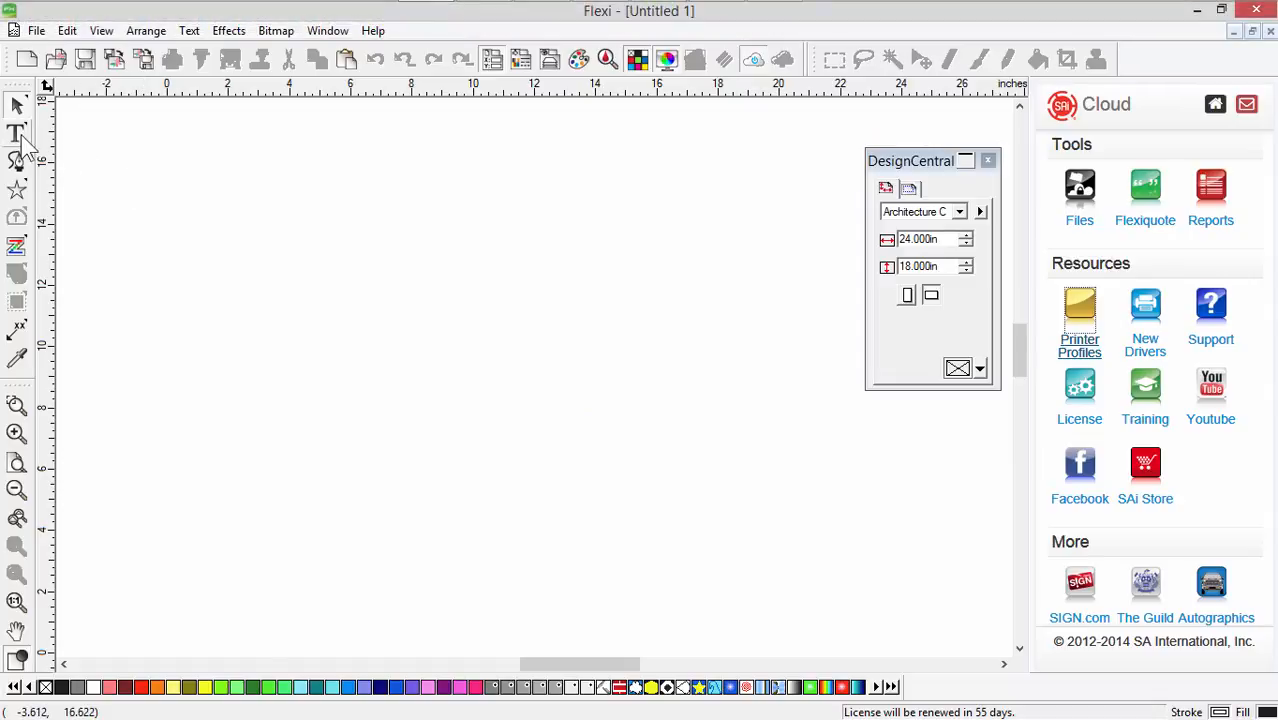
left_click(17, 135)
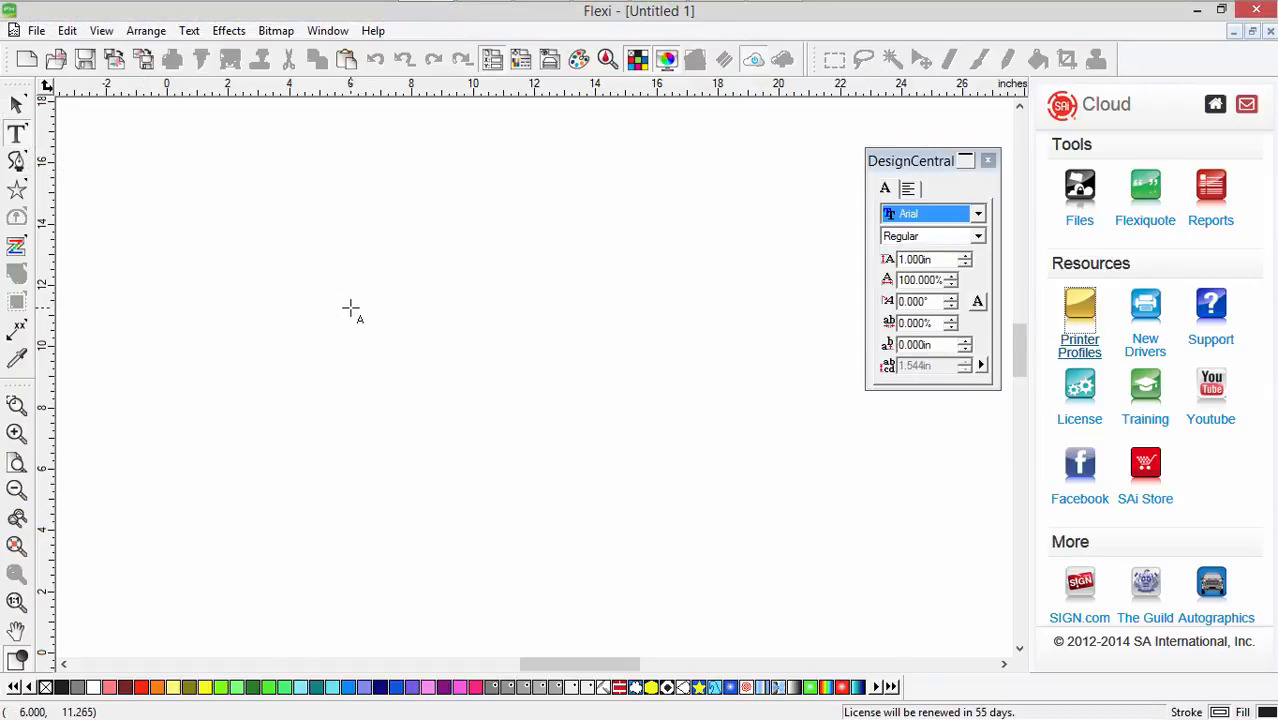
type("Con")
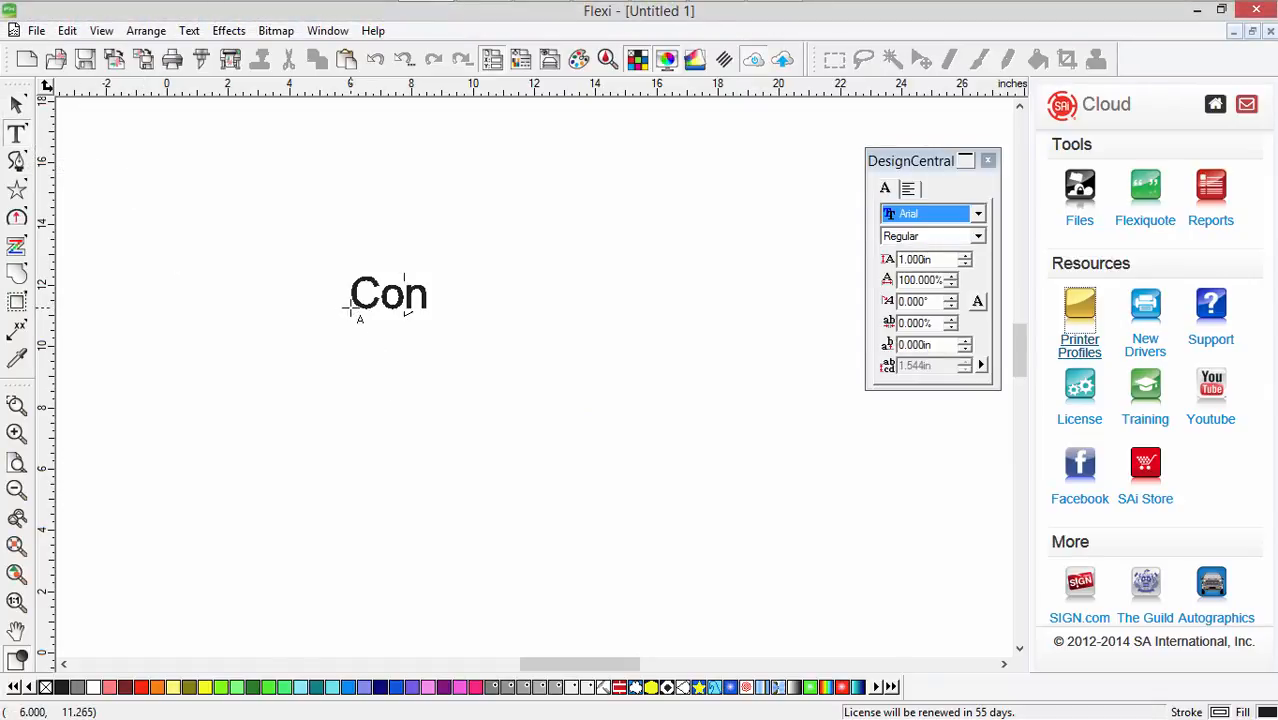
type("tour Cut")
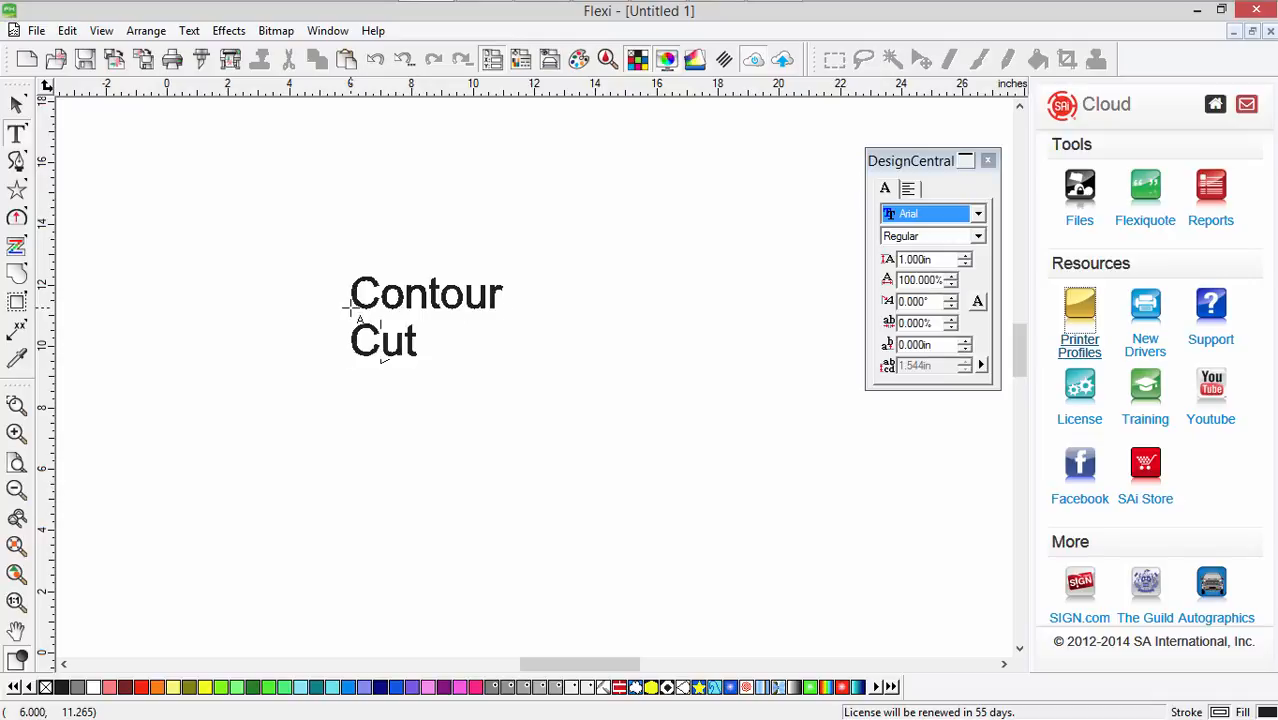
type("ting")
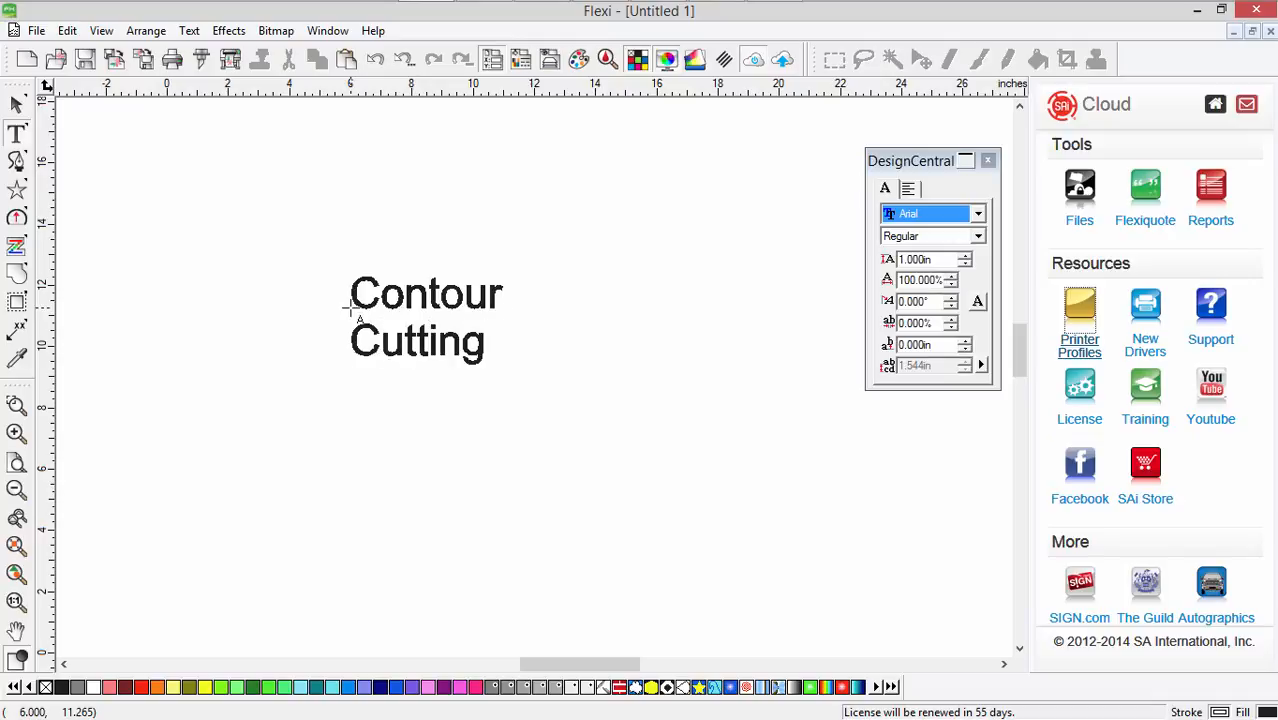
Enlarge the text proportionally to about 13.5 in wide and reposition it near the middle of the page.
left_click(18, 108)
left_click_drag(500, 362, 648, 514)
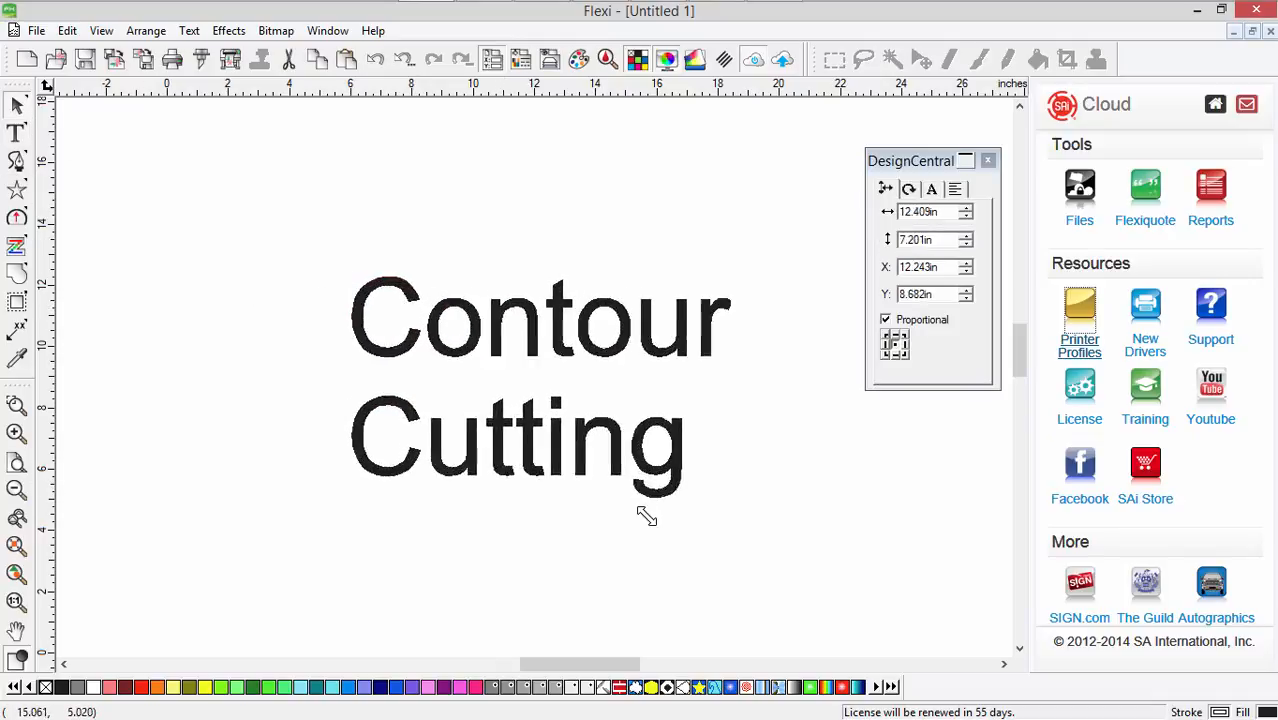
left_click_drag(542, 320, 495, 285)
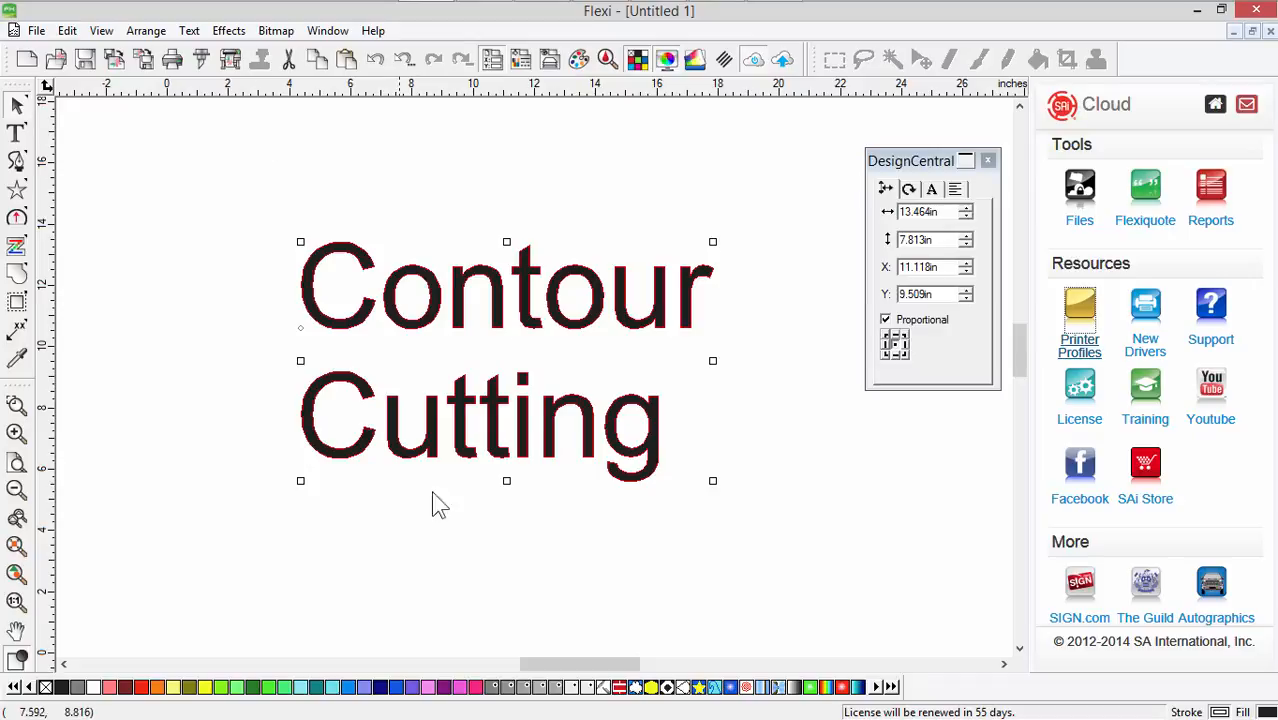
Start a Contour Cut around the text and tighten its offset to about 0.277 in.
left_click(226, 34)
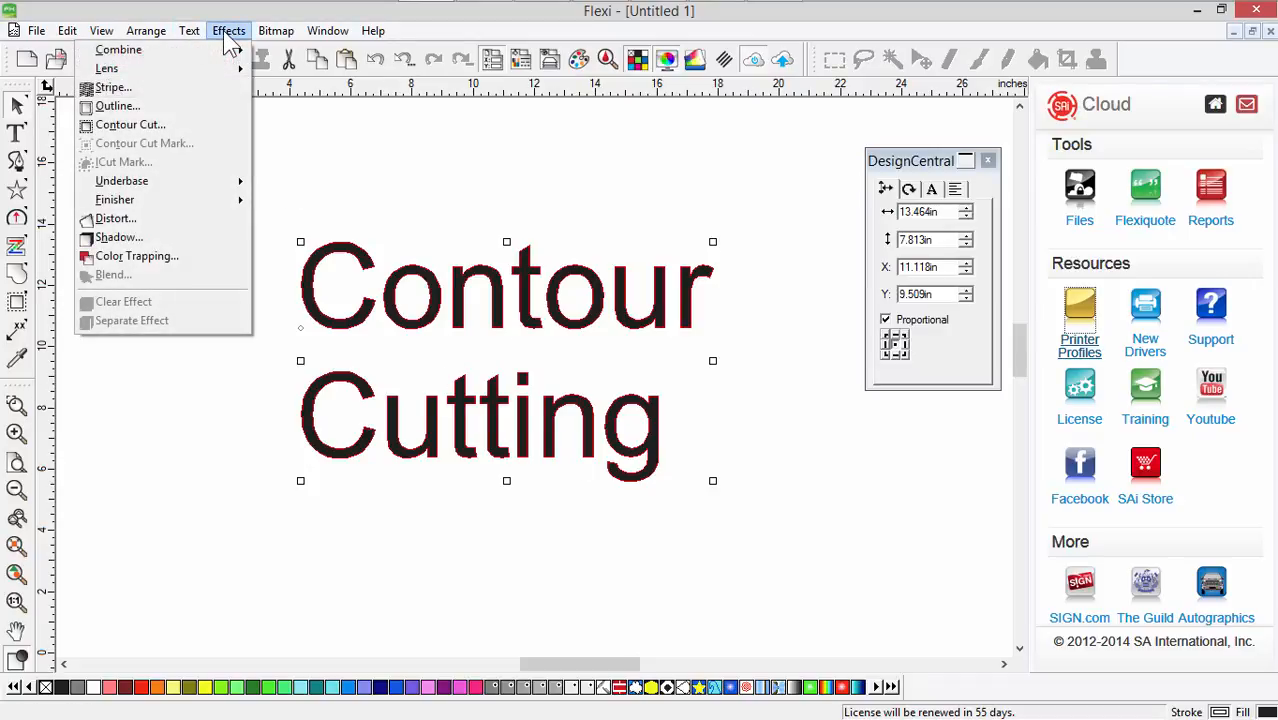
left_click(162, 124)
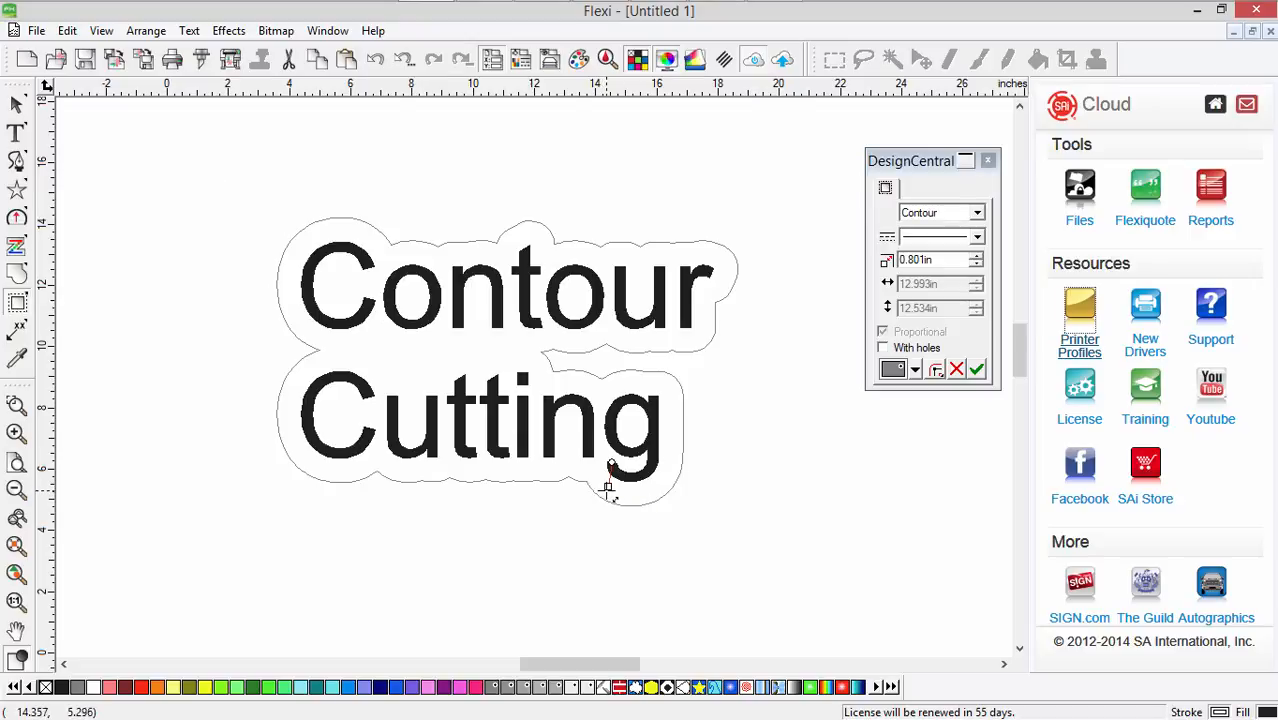
left_click_drag(607, 488, 609, 469)
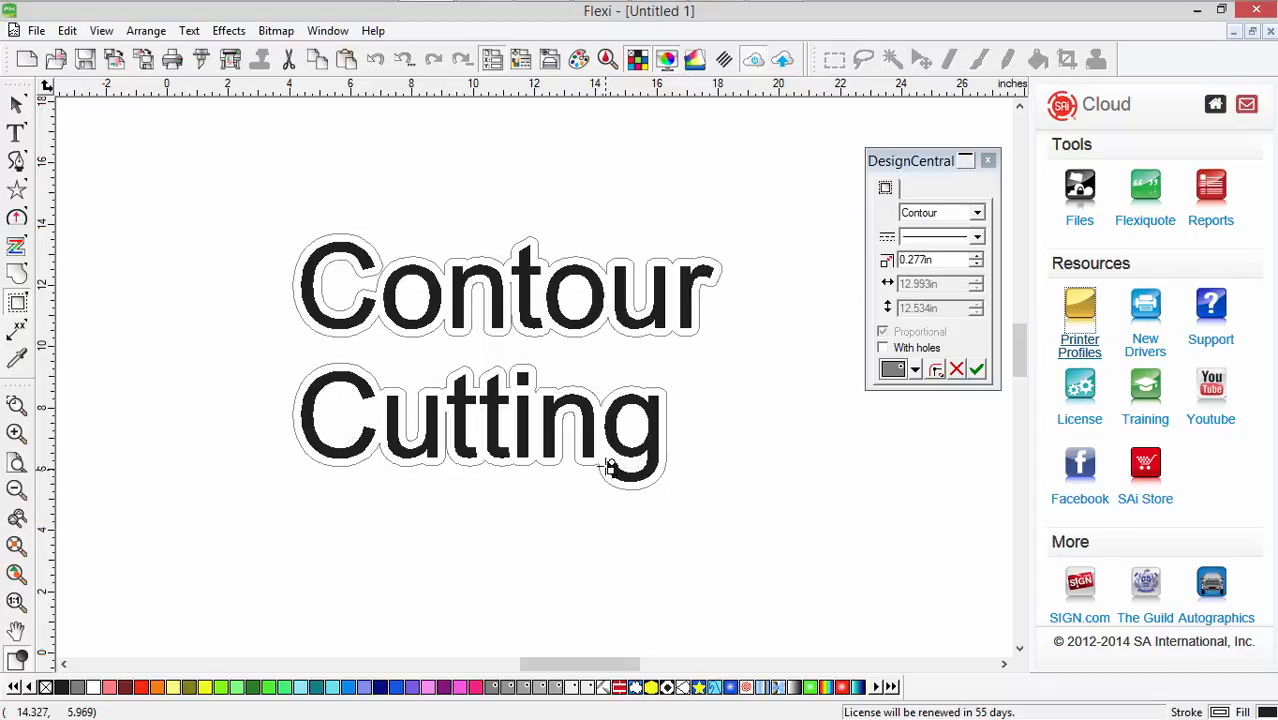
Toggle the contour cut's With holes option on and off to compare the outlines.
left_click(883, 348)
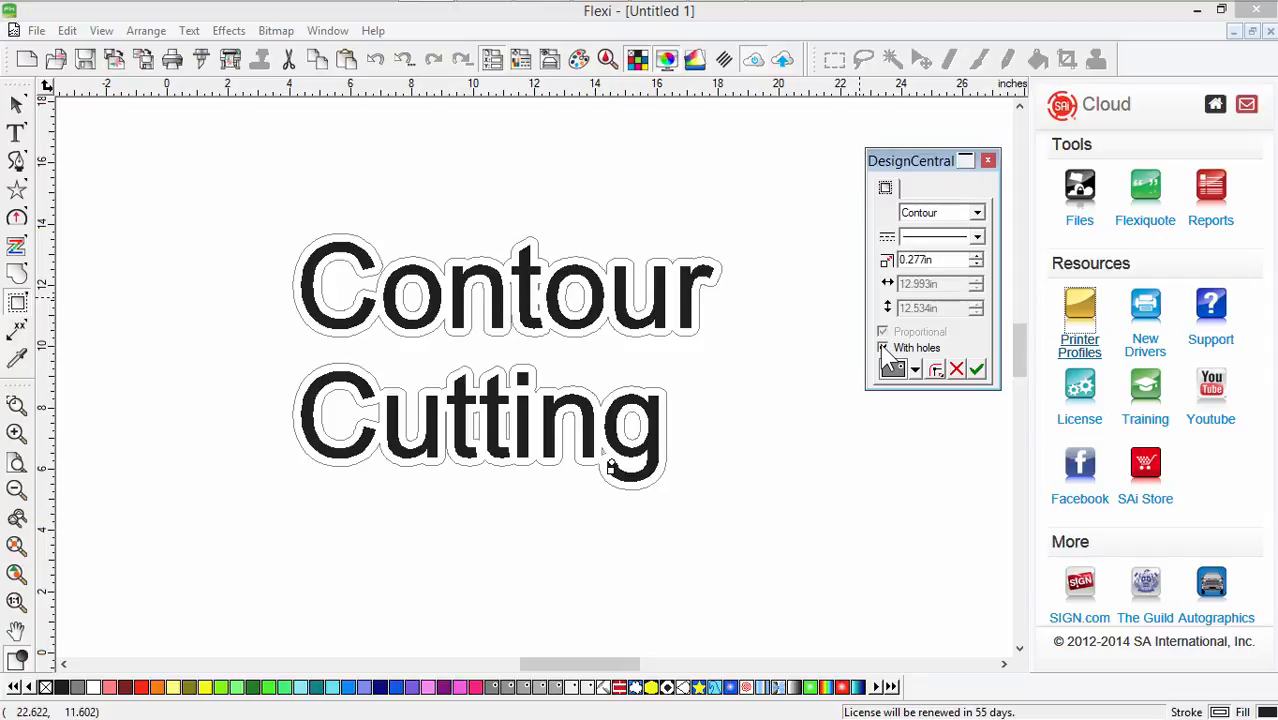
left_click(883, 348)
left_click(883, 348)
left_click(883, 348)
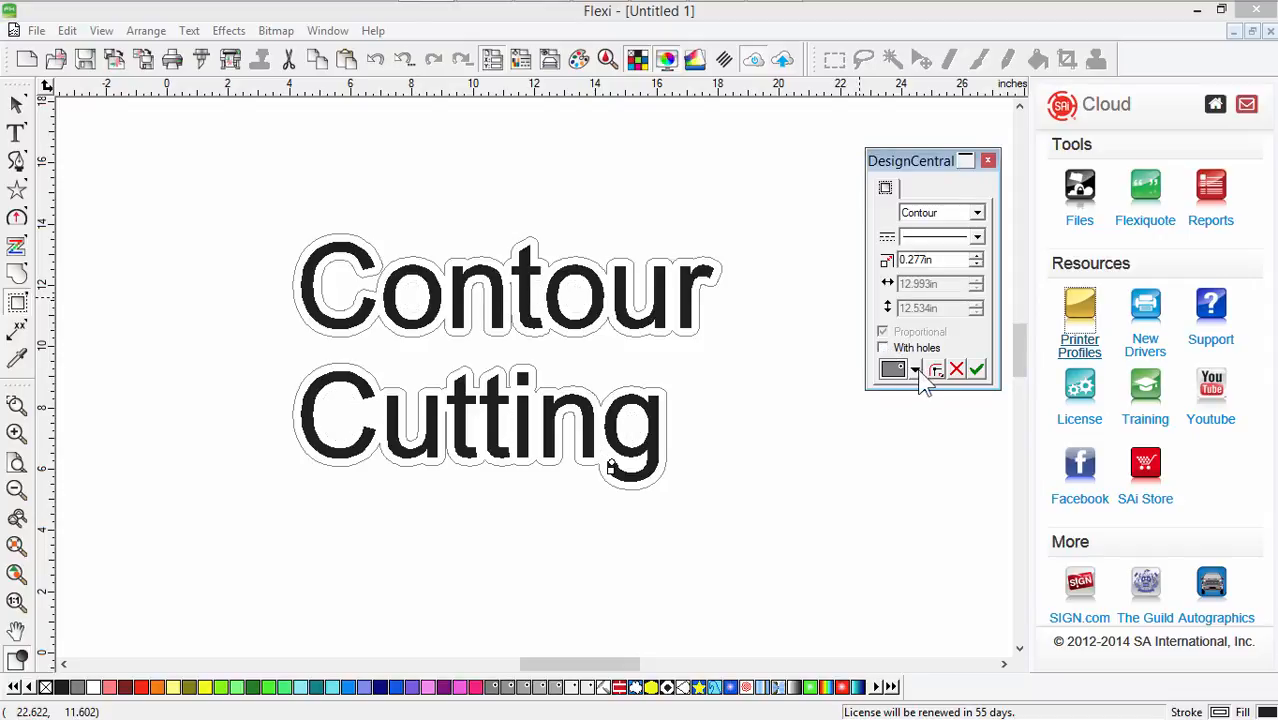
Look through the available cut colors and apply the contour cut to the text without changing its color.
left_click(915, 371)
left_click_drag(1003, 402, 1005, 550)
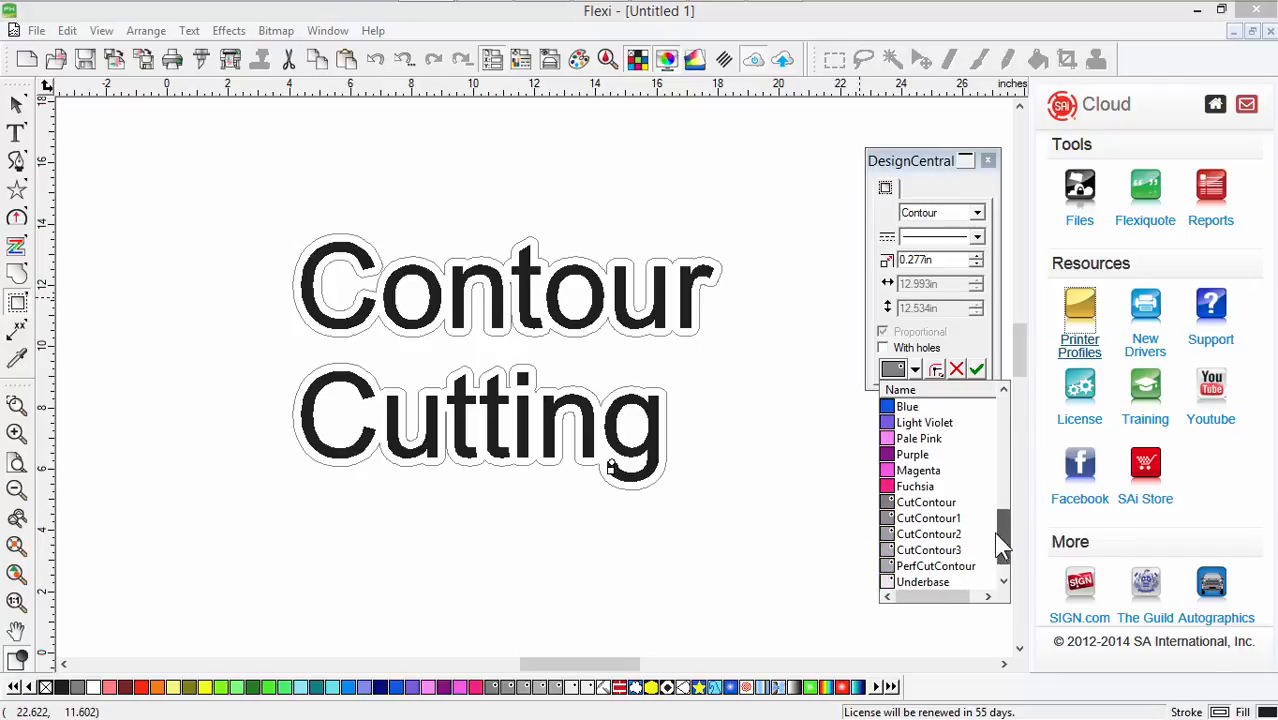
left_click(975, 343)
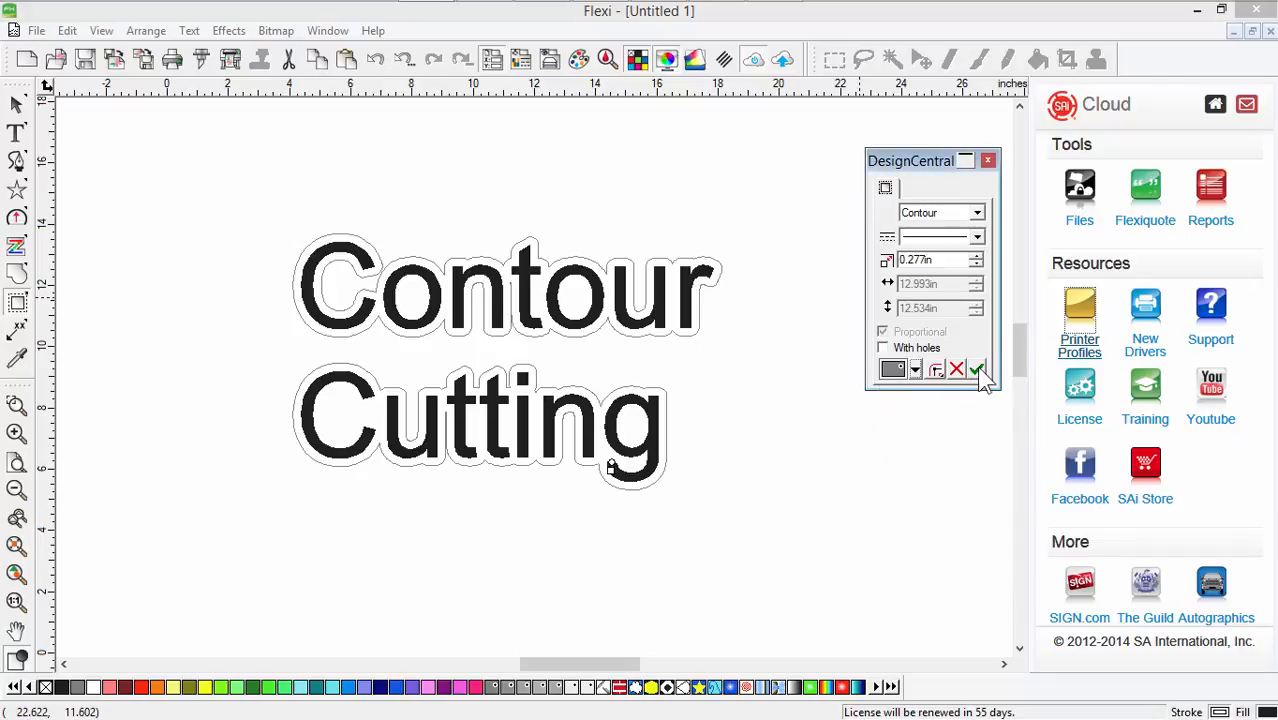
left_click(978, 371)
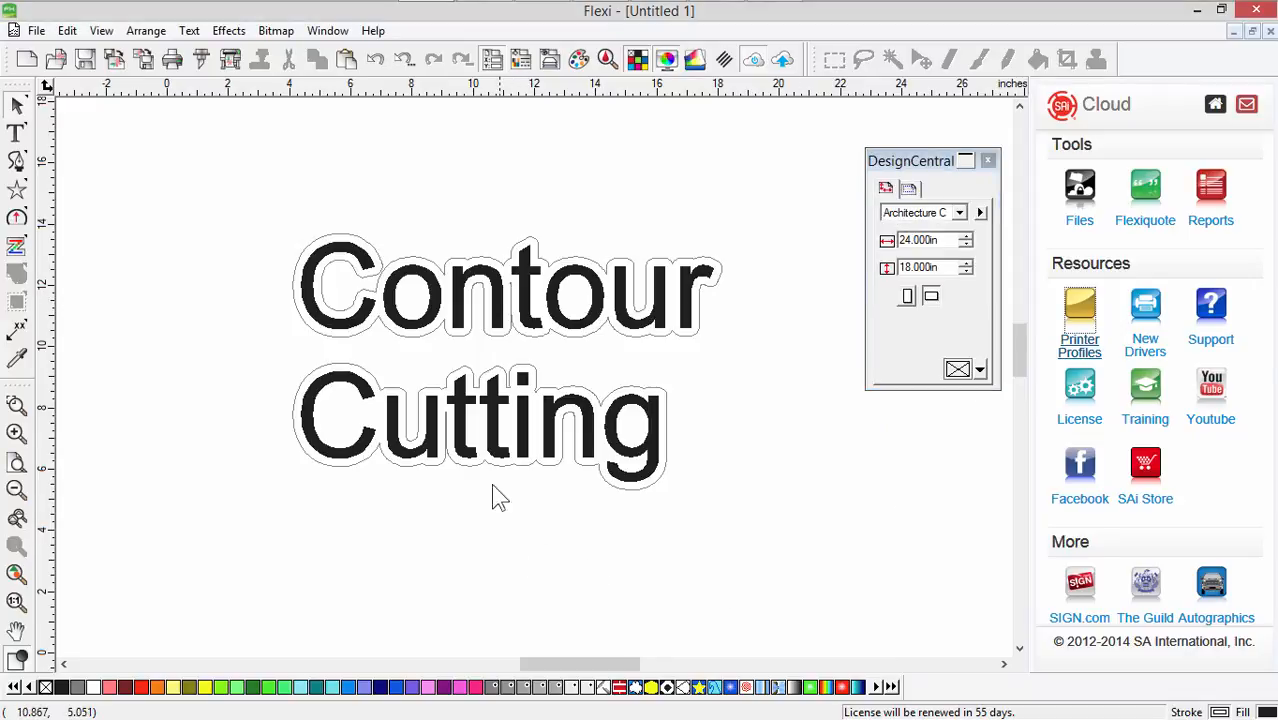
Start a second Contour Cut around the outlined text with a Rectangle shape and a dashed line style.
left_click(492, 455)
left_click(228, 31)
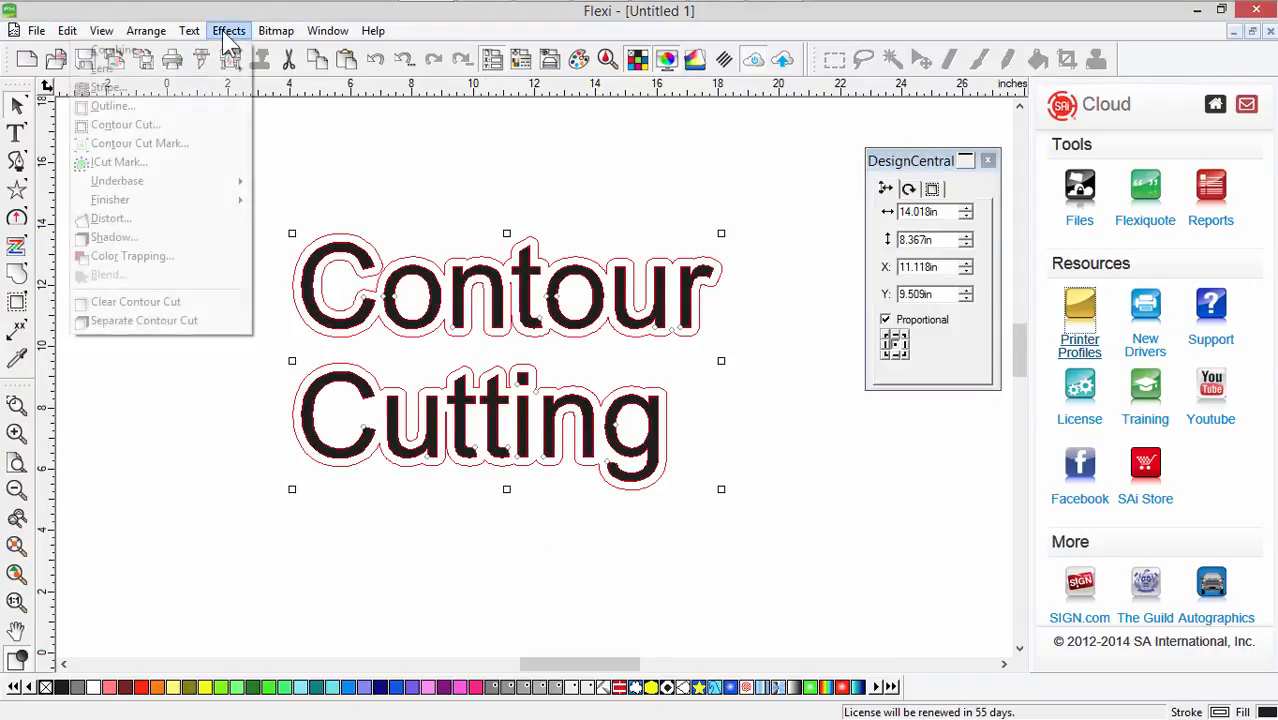
left_click(176, 122)
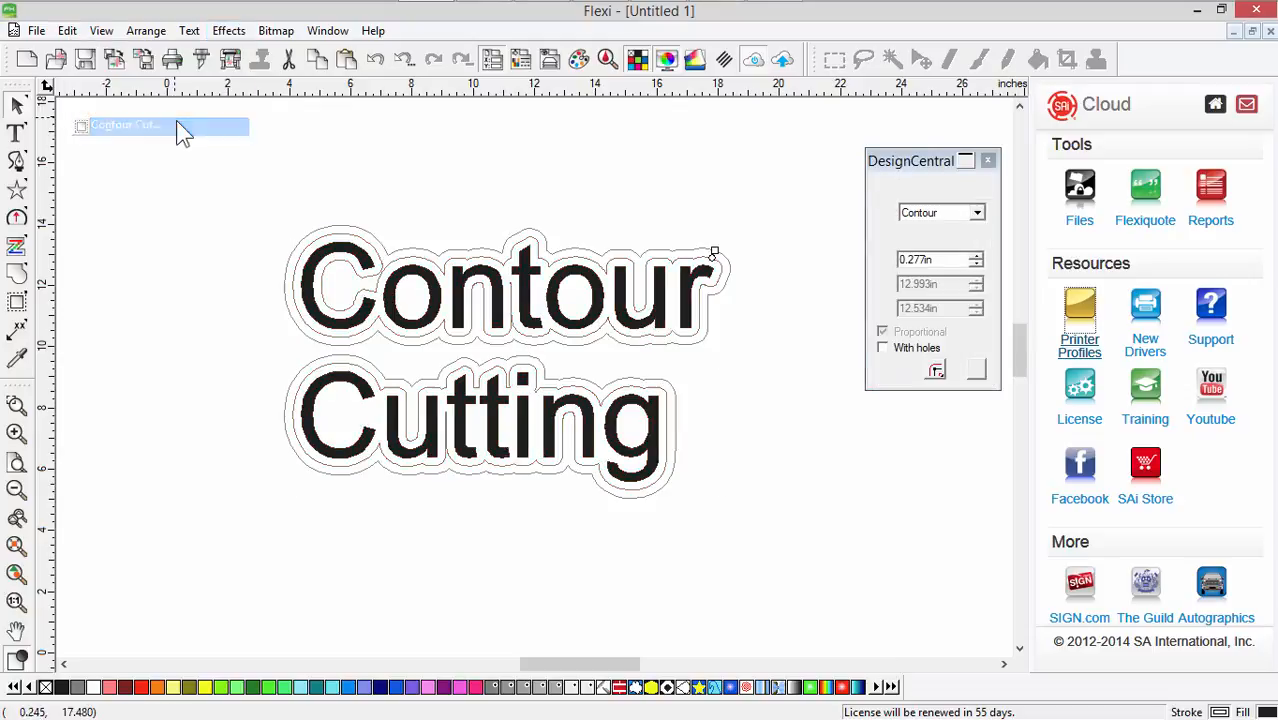
left_click(943, 213)
left_click(941, 242)
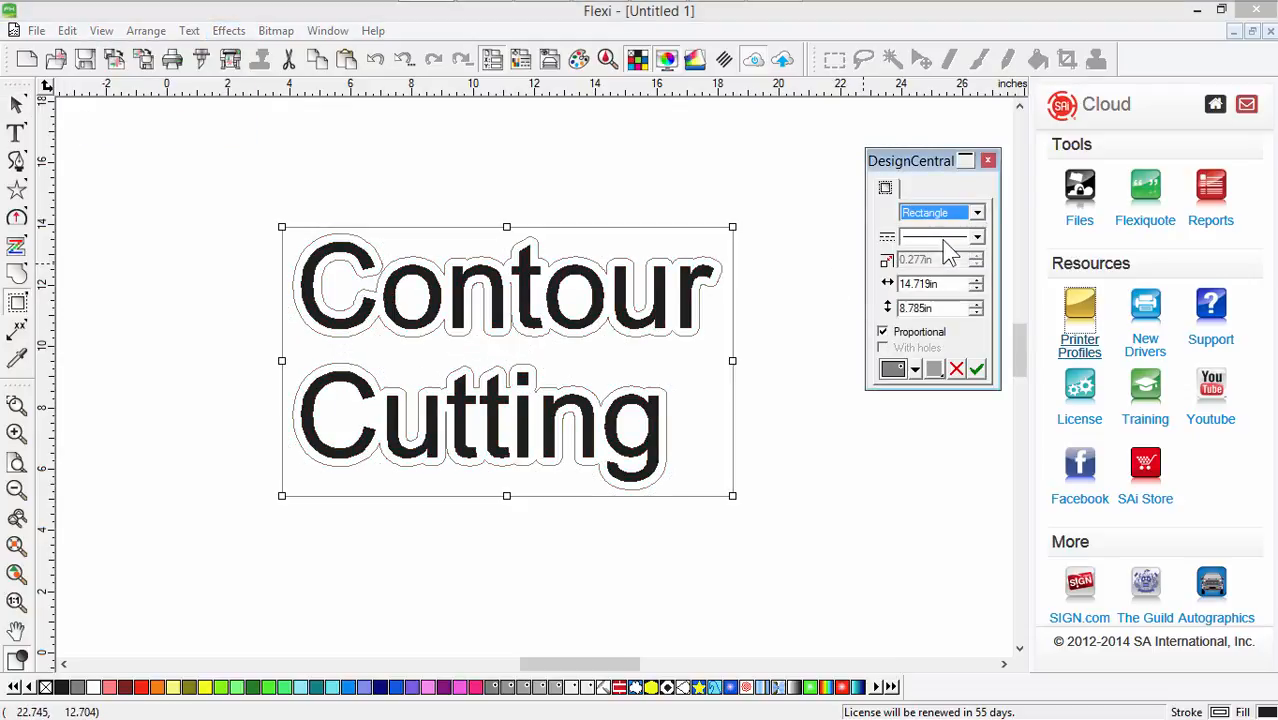
left_click(948, 240)
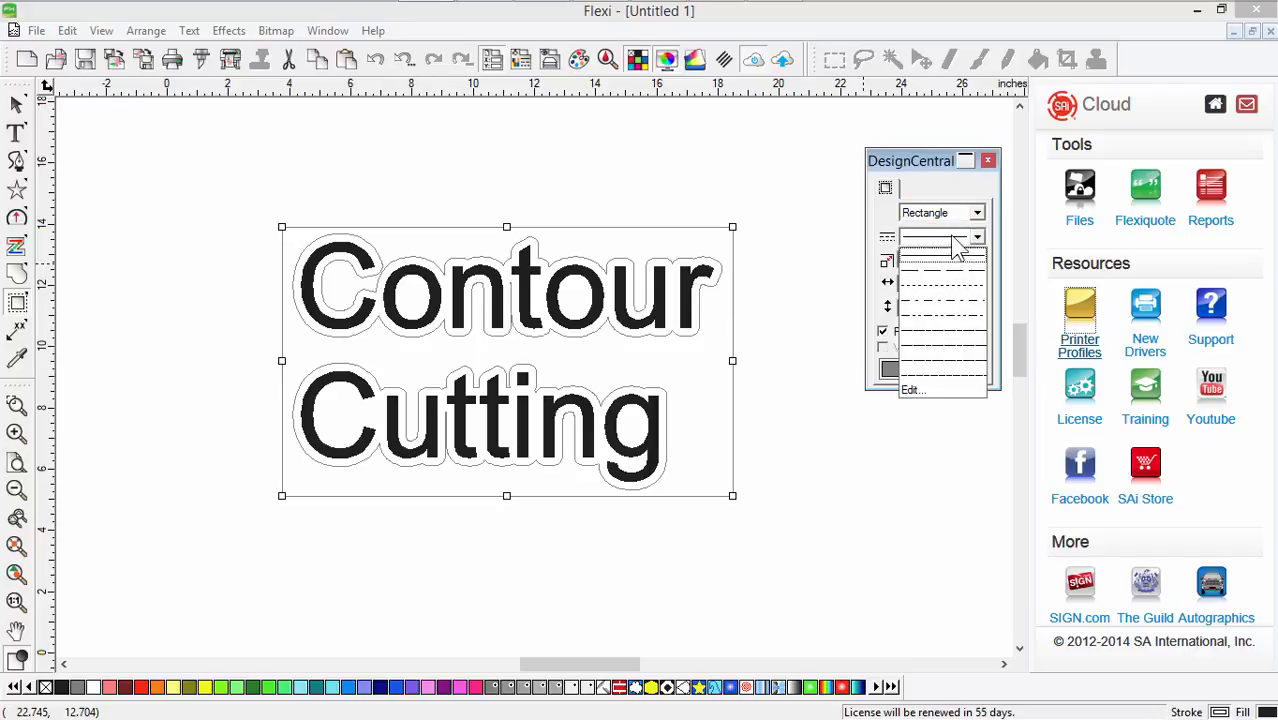
left_click(953, 382)
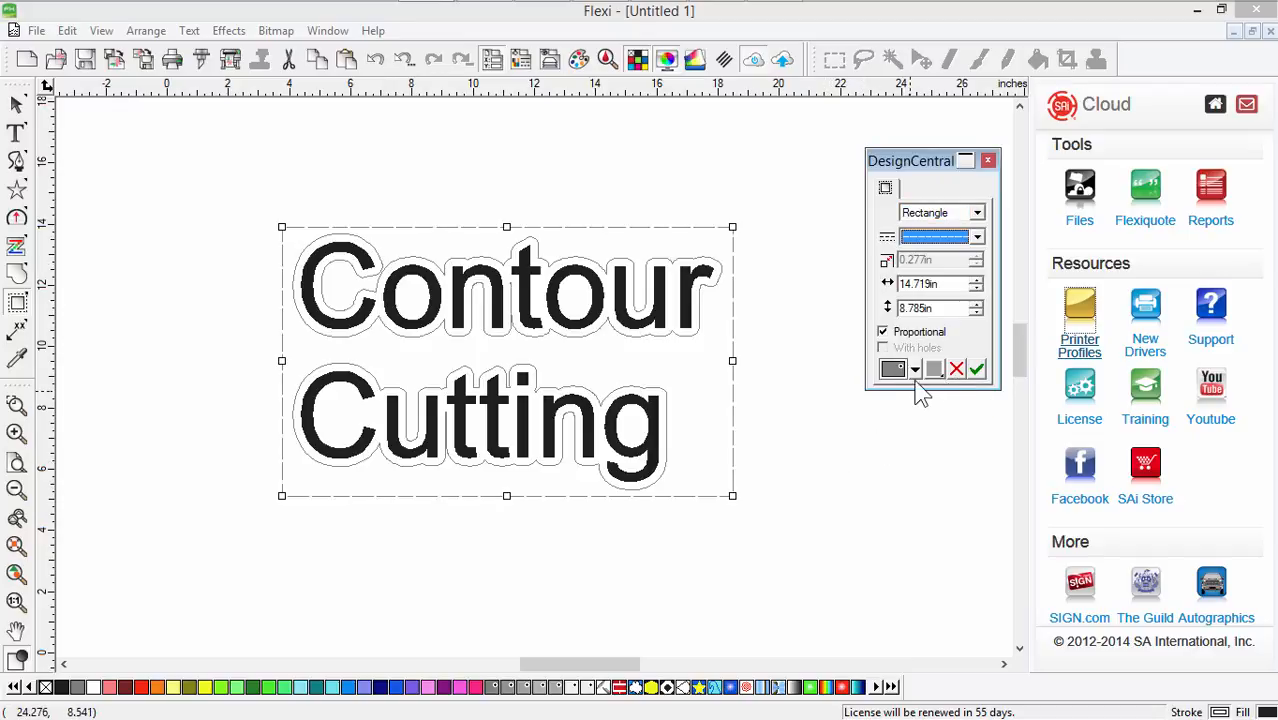
Assign the PerfCutContour color to the dashed rectangular cut line and apply it.
left_click(915, 371)
left_click_drag(998, 434, 1005, 566)
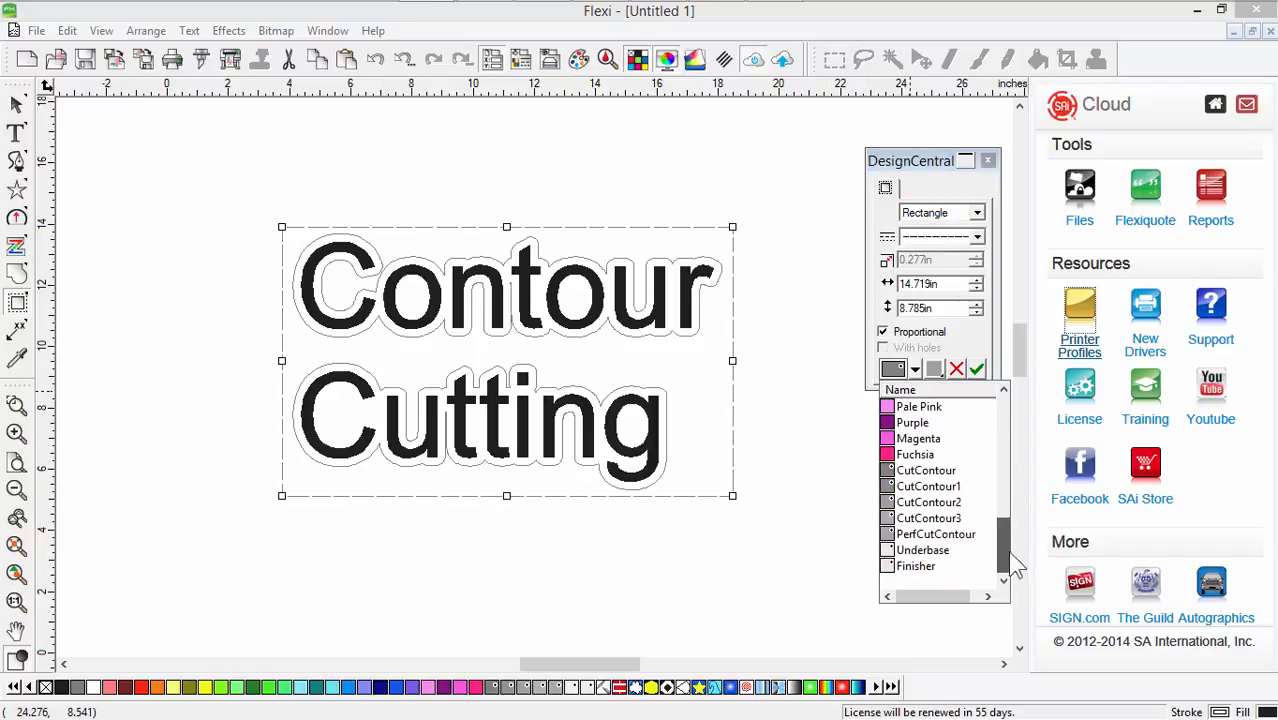
left_click(900, 534)
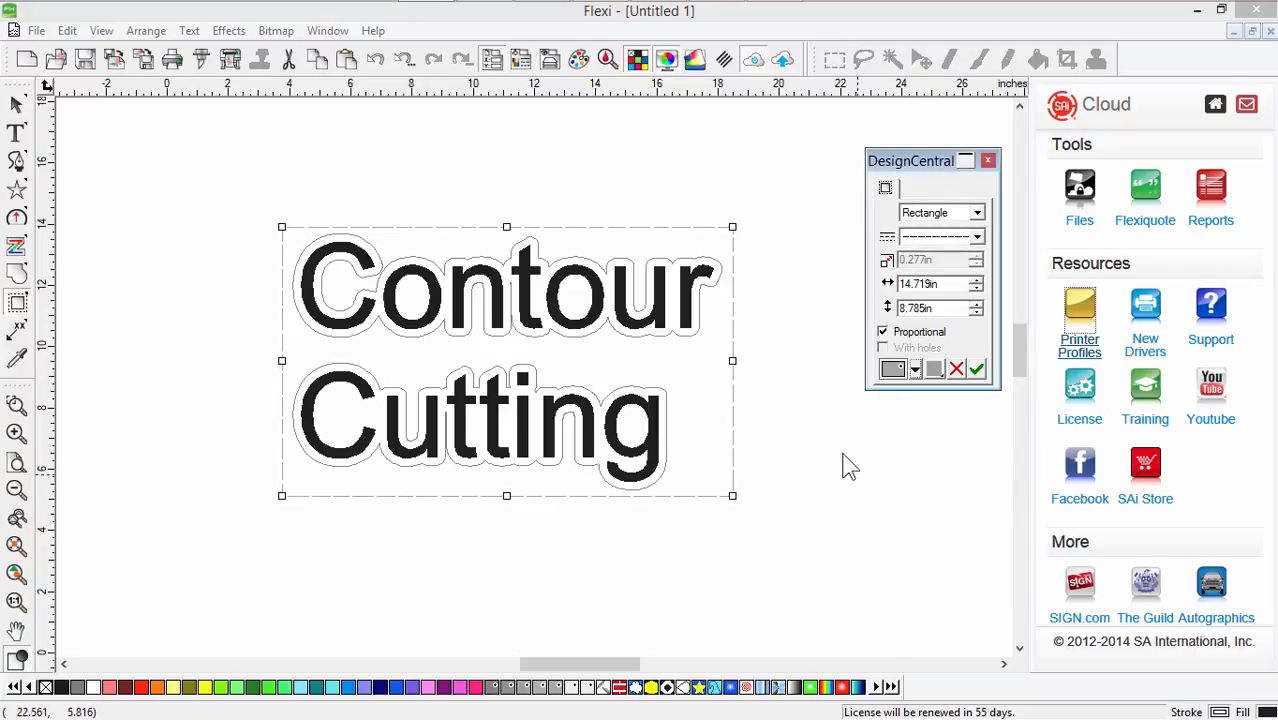
left_click(977, 371)
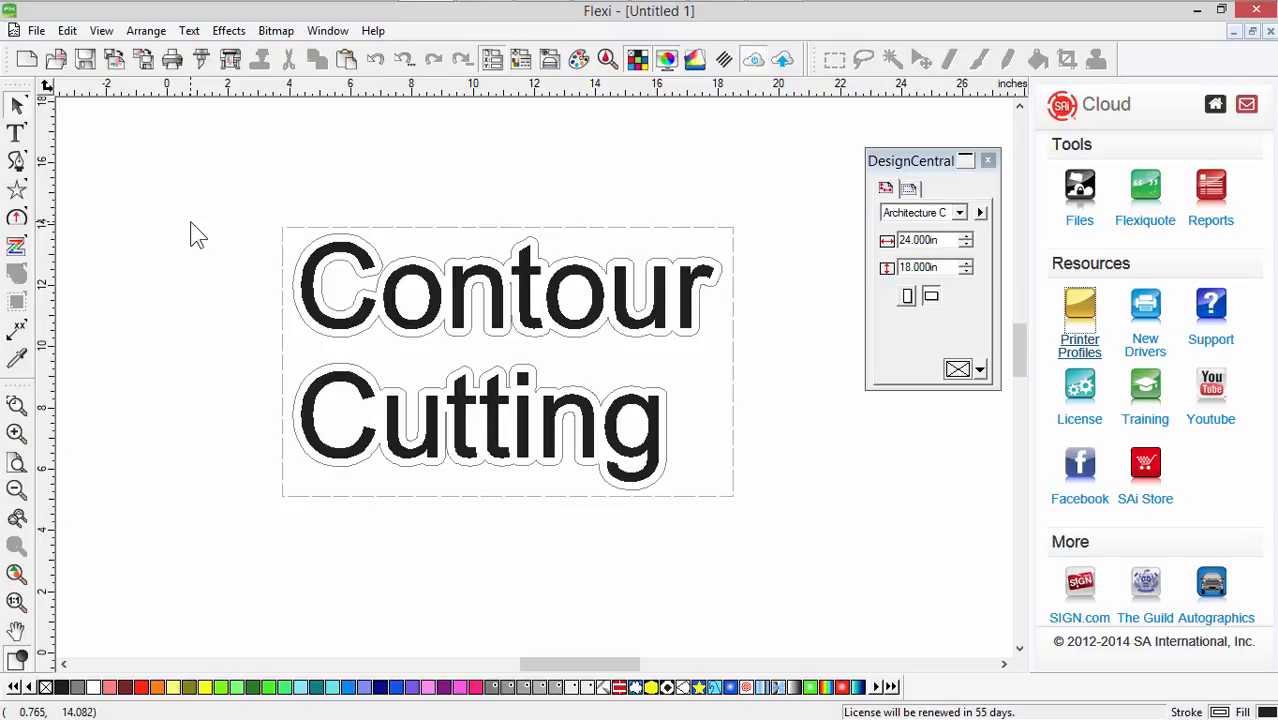
Change the font of the "Contour Cutting" text to Articulate Extrabold.
left_click(15, 133)
left_click_drag(300, 288, 662, 434)
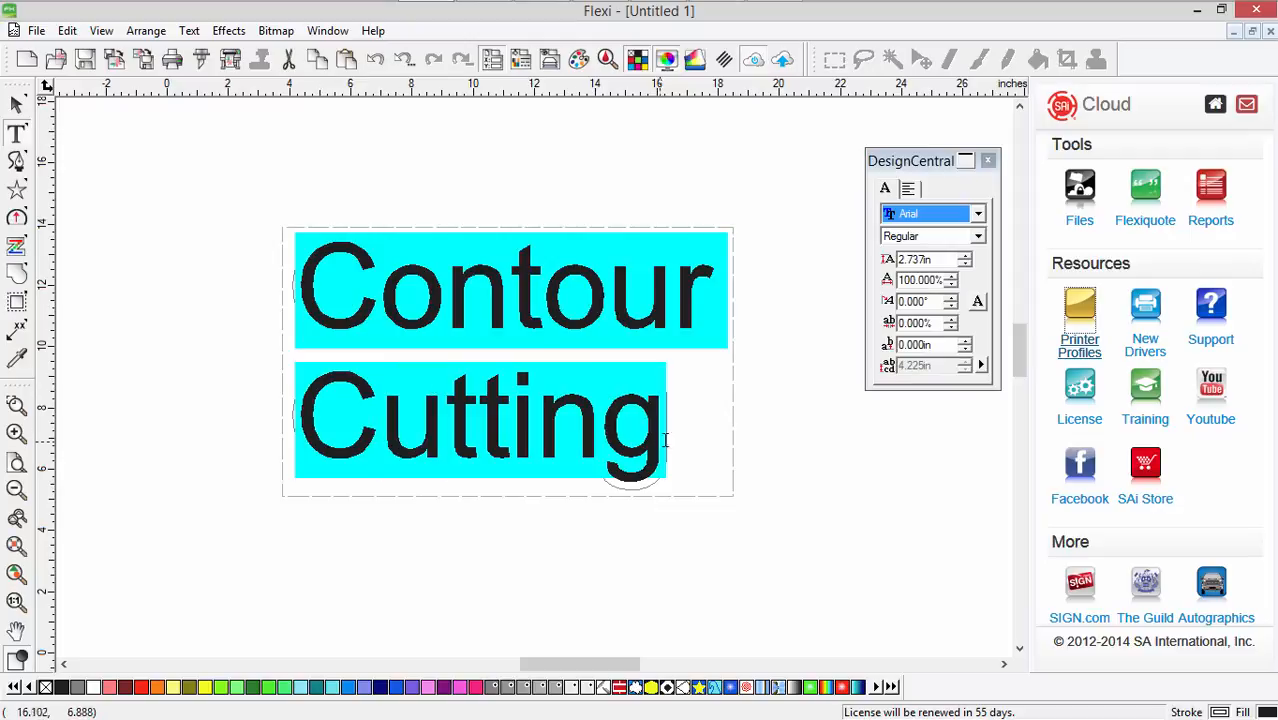
left_click(17, 104)
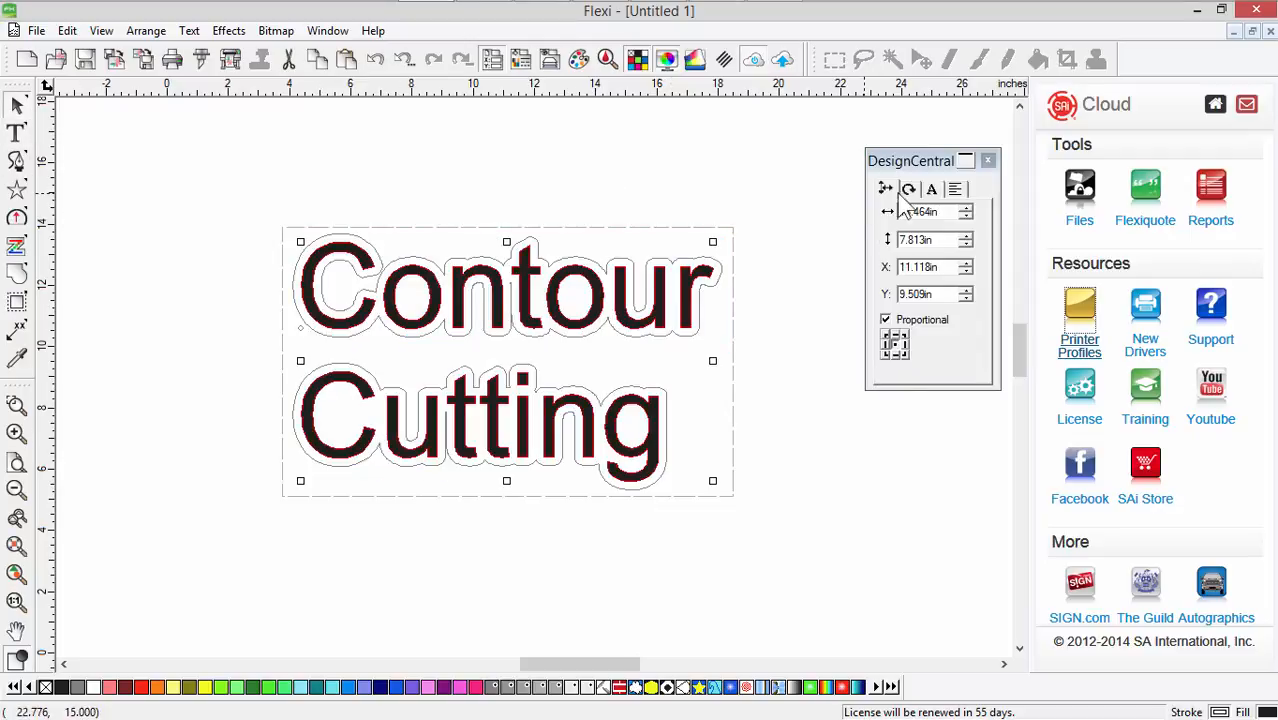
left_click(931, 189)
left_click(938, 222)
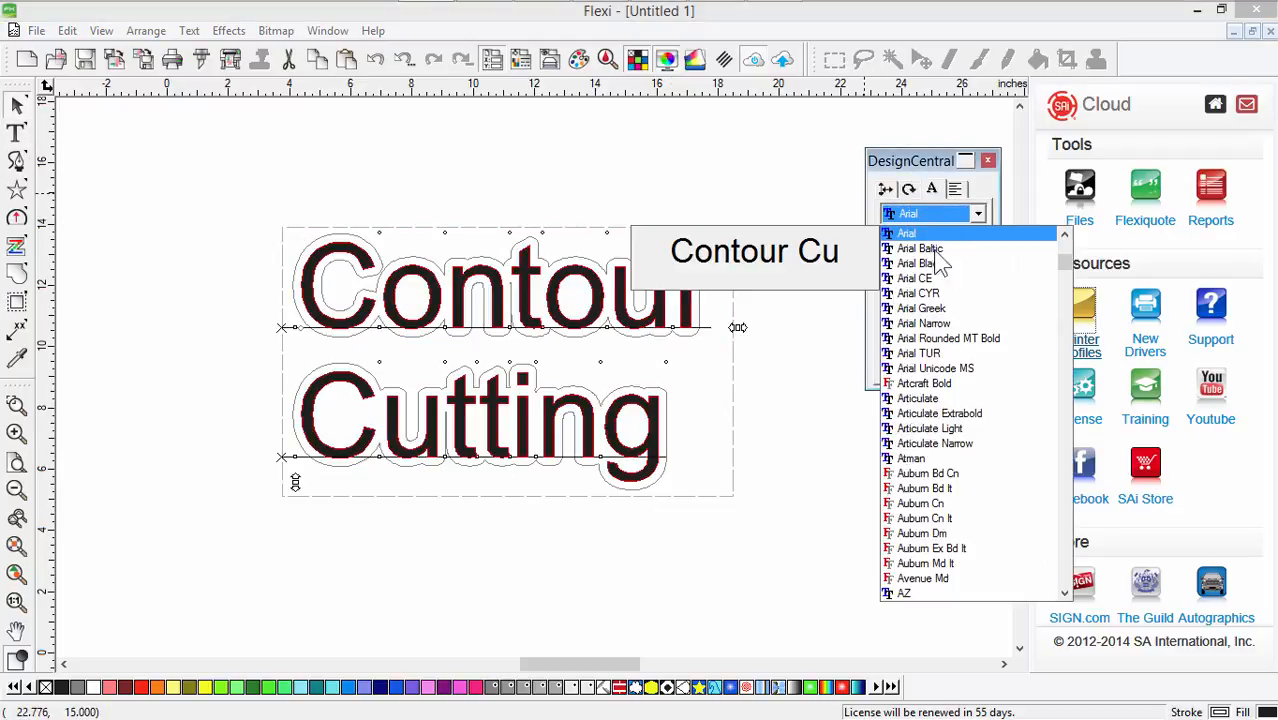
left_click(921, 418)
left_click(884, 542)
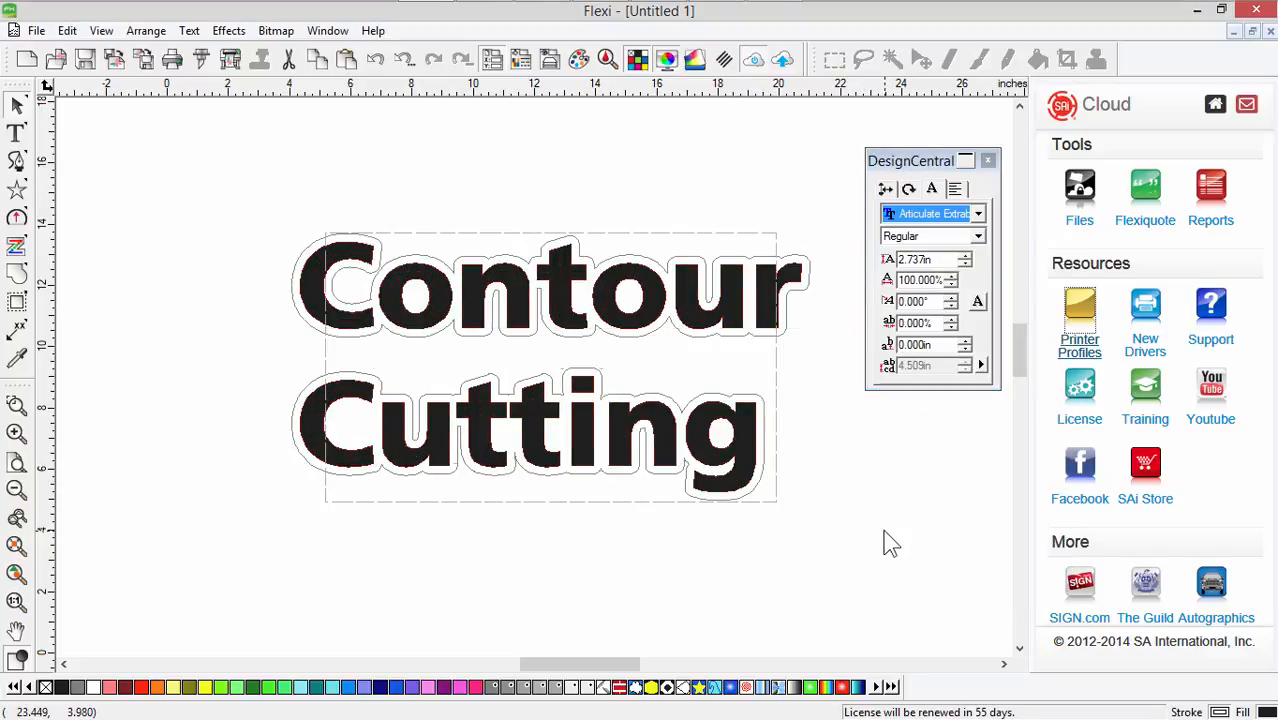
left_click(786, 472)
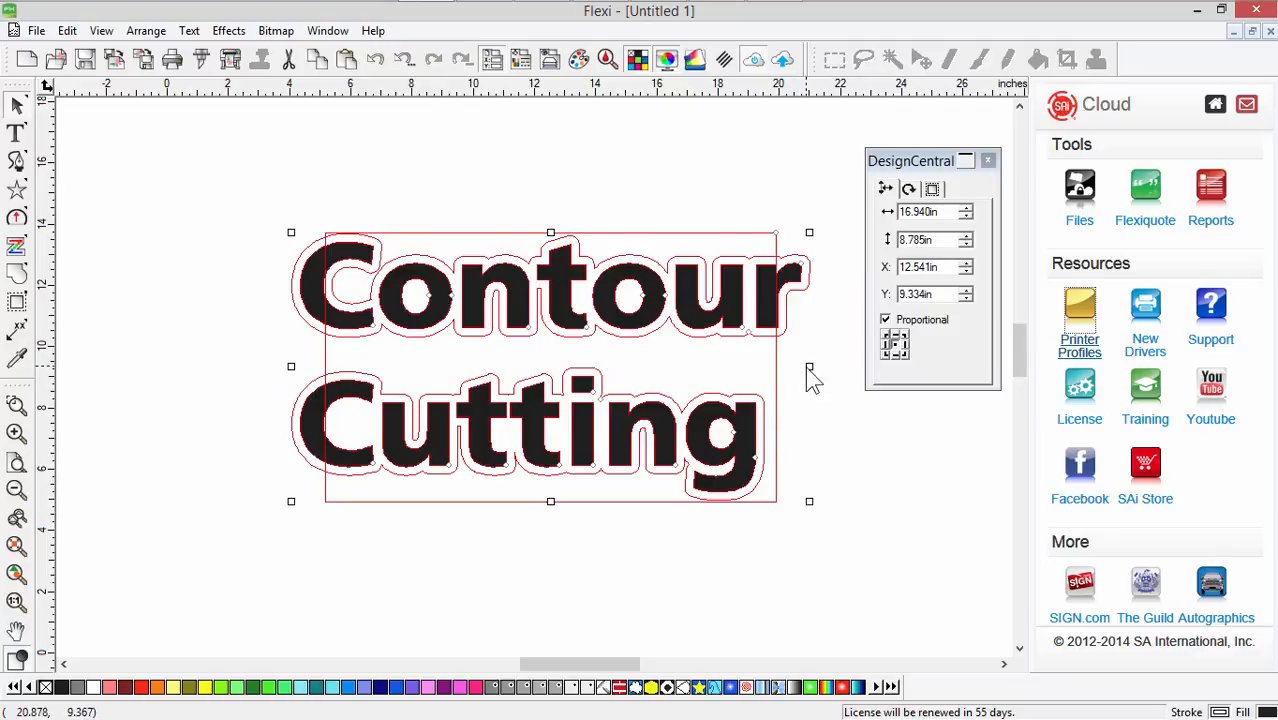
left_click(932, 189)
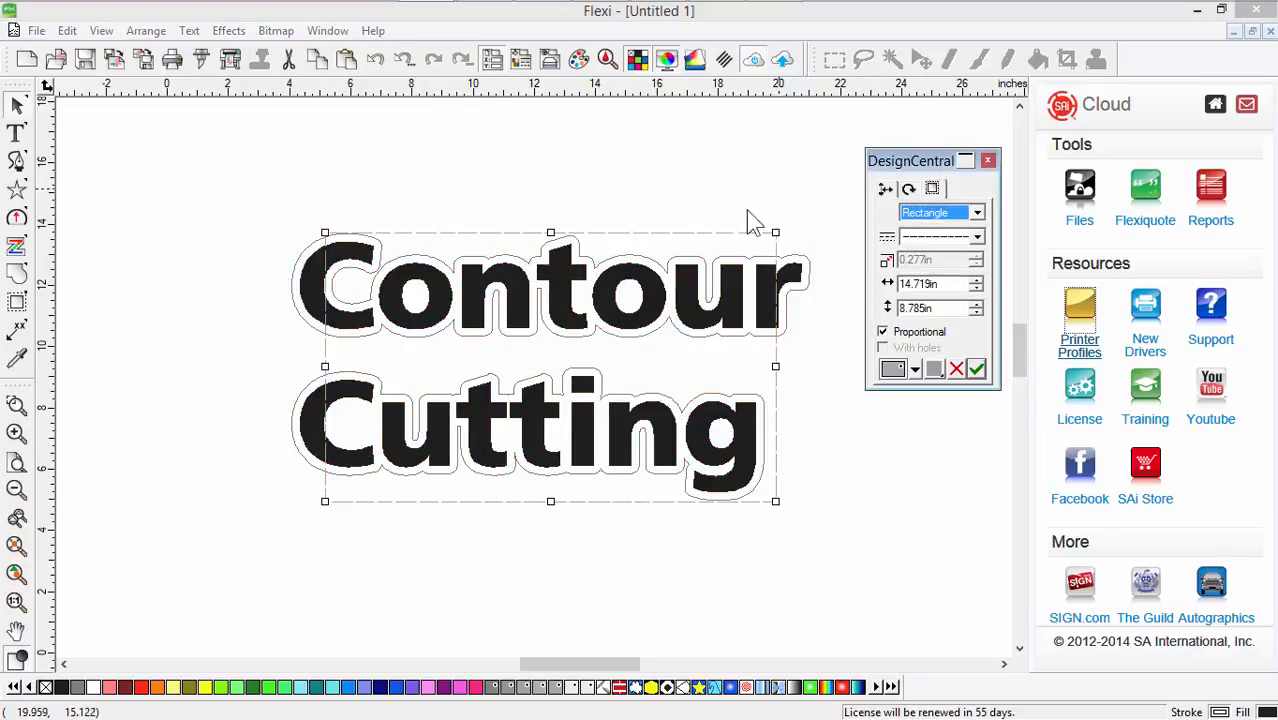
left_click_drag(776, 367, 827, 366)
left_click(639, 605)
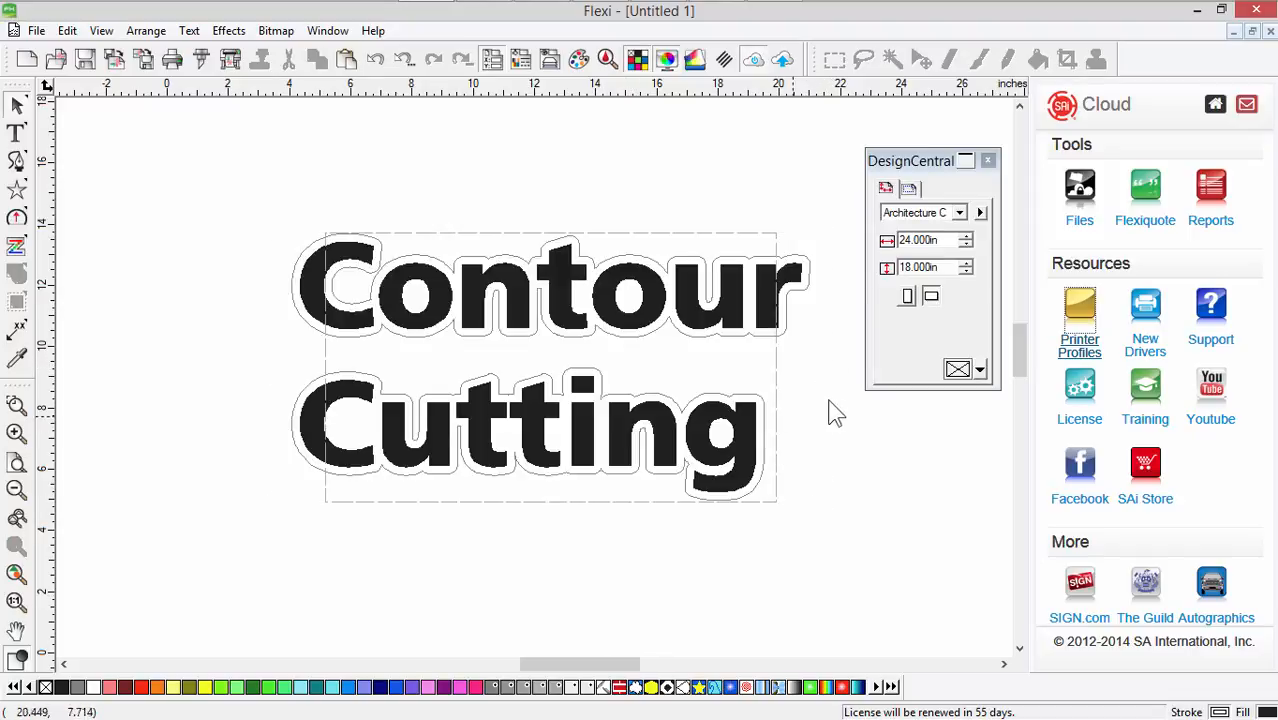
Widen the dashed rectangular cut line to about 18.5 in so it encloses the whole text, and apply it.
left_click(785, 363)
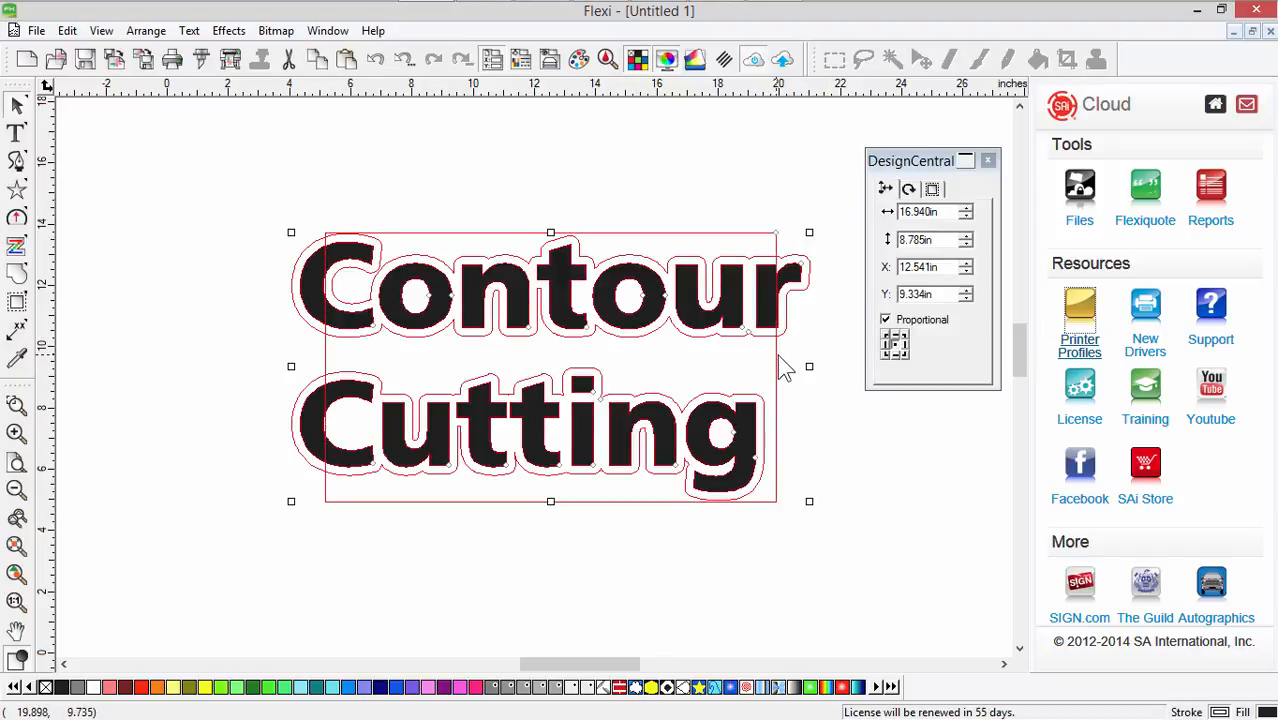
left_click(935, 189)
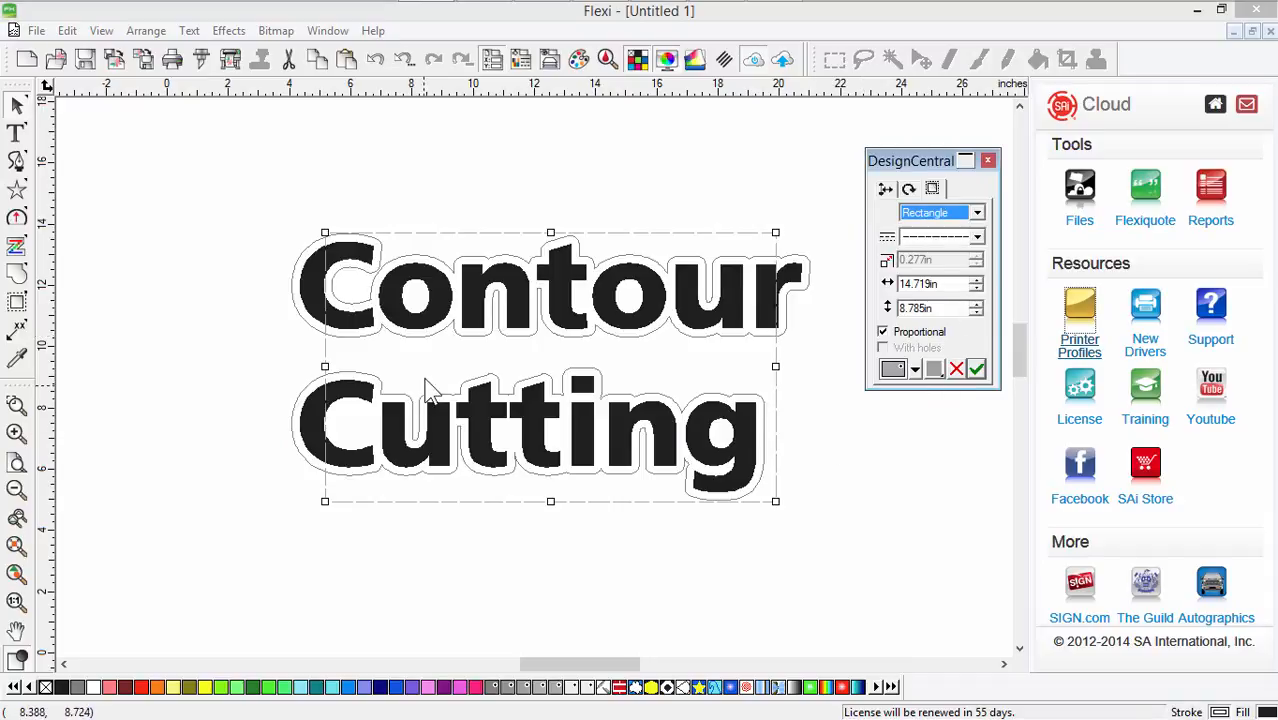
left_click_drag(325, 367, 267, 366)
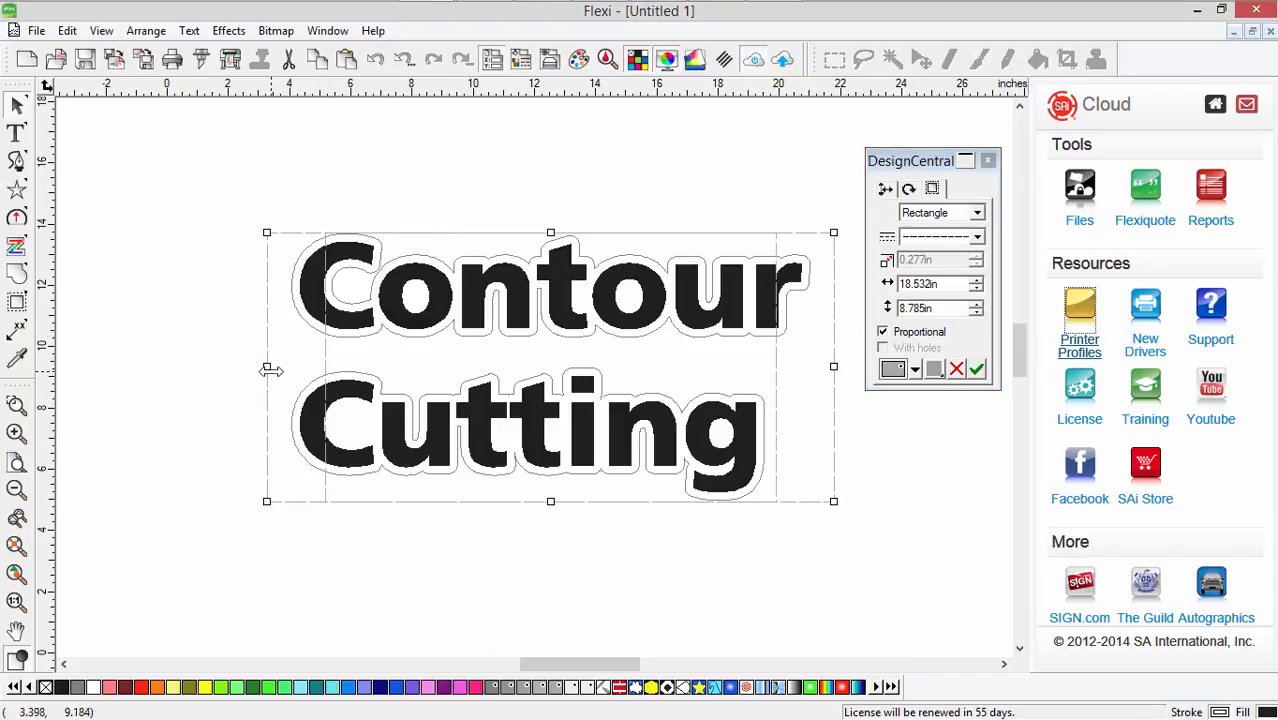
left_click(977, 369)
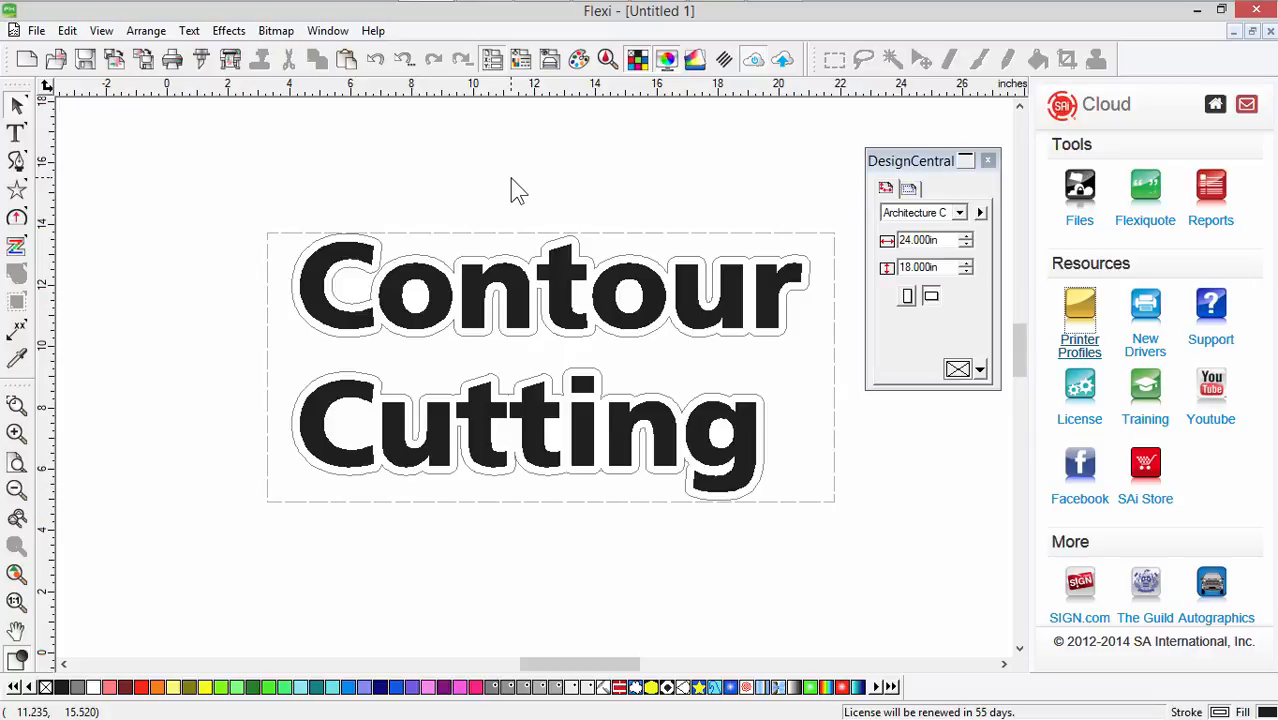
Switch to Illustrator and draw a rectangle enclosing the "Contour Cutting" text and its contour, with a PerfCutContour stroke.
mouse_move(568, 3)
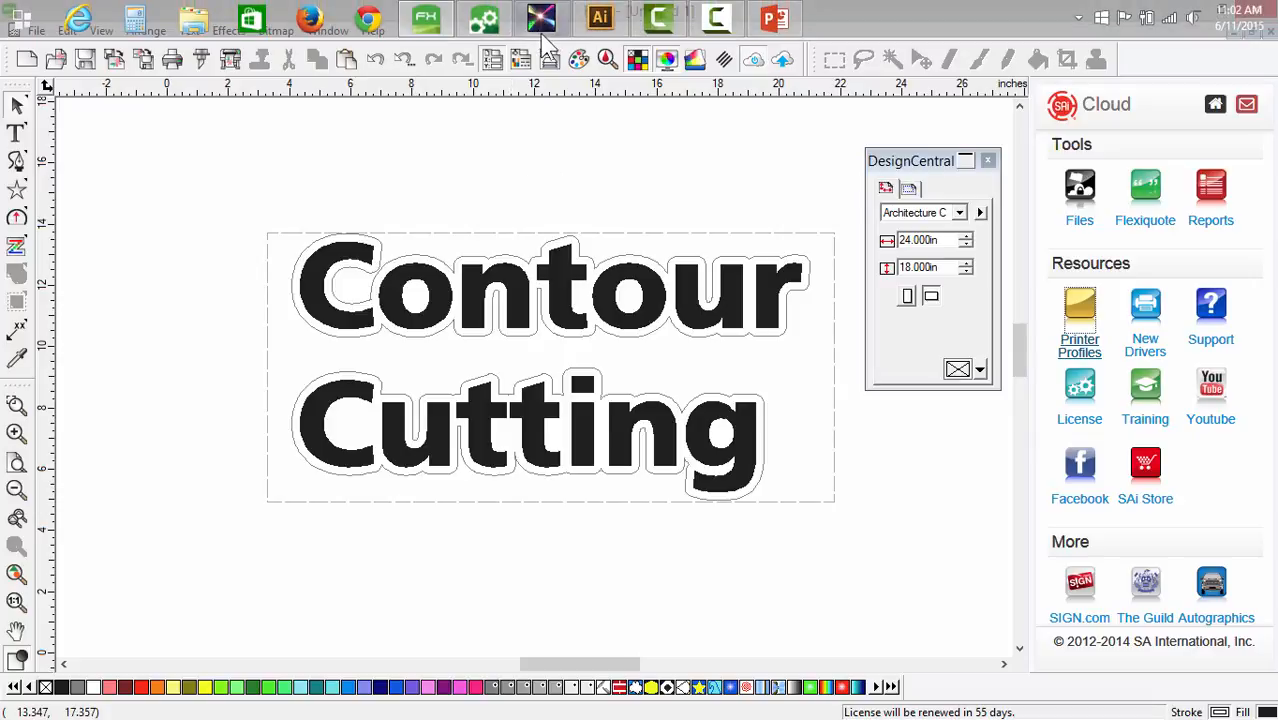
left_click(601, 18)
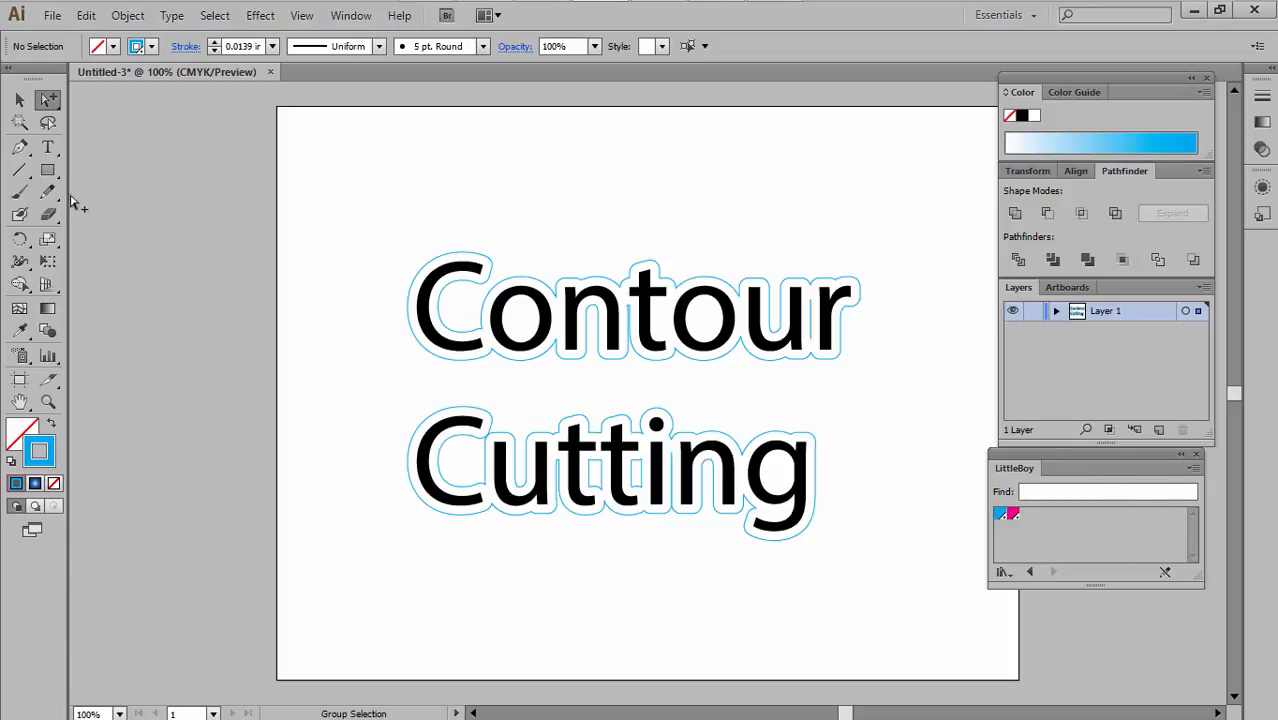
left_click(47, 170)
left_click_drag(367, 236, 900, 555)
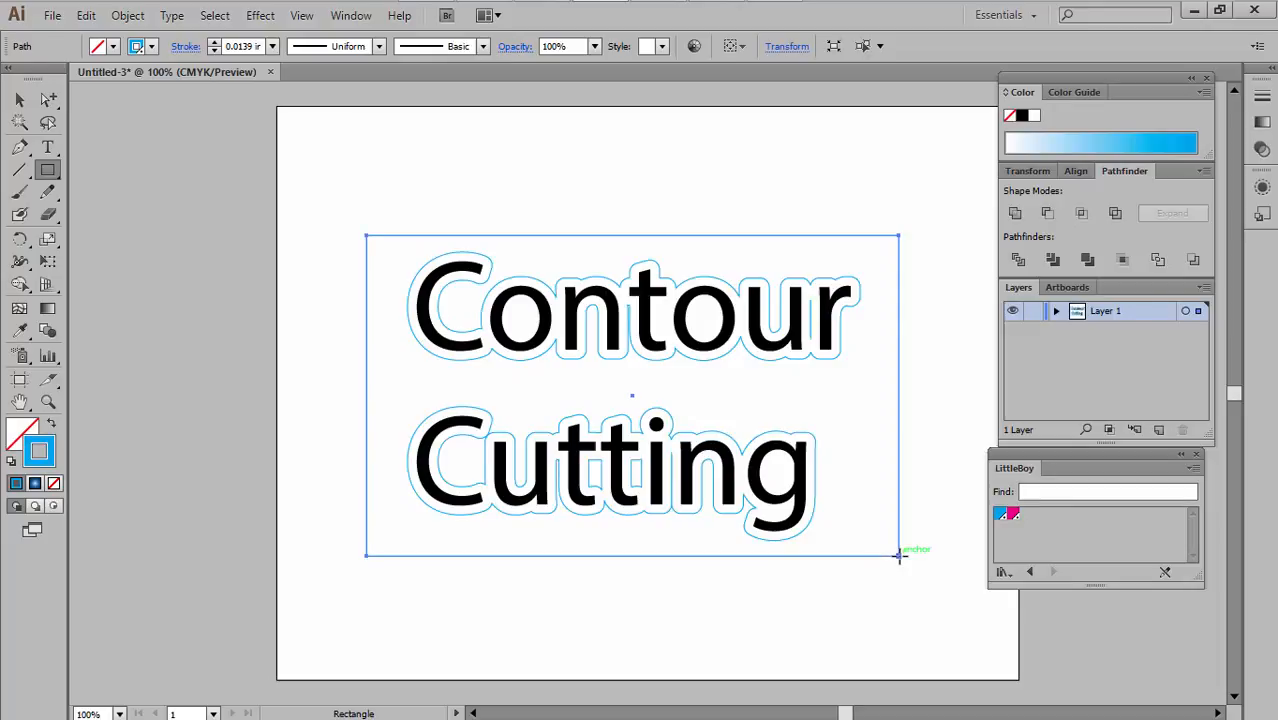
left_click(1012, 514)
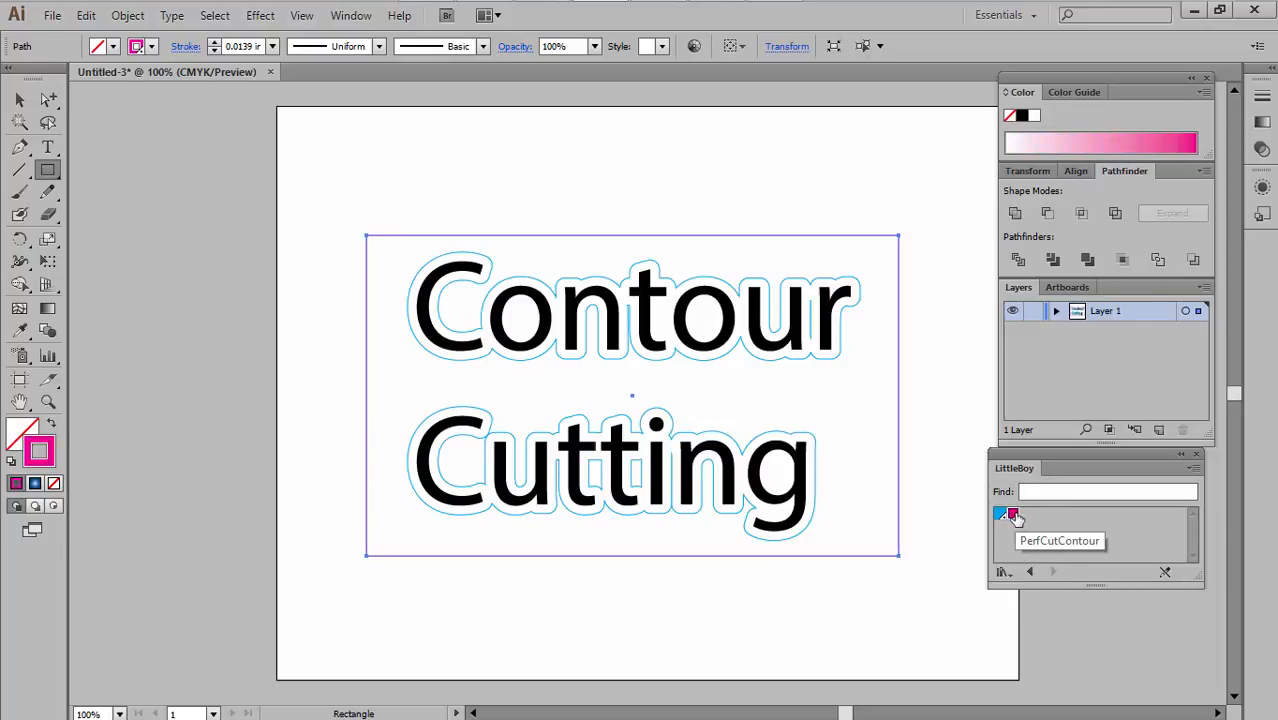
left_click(1096, 376)
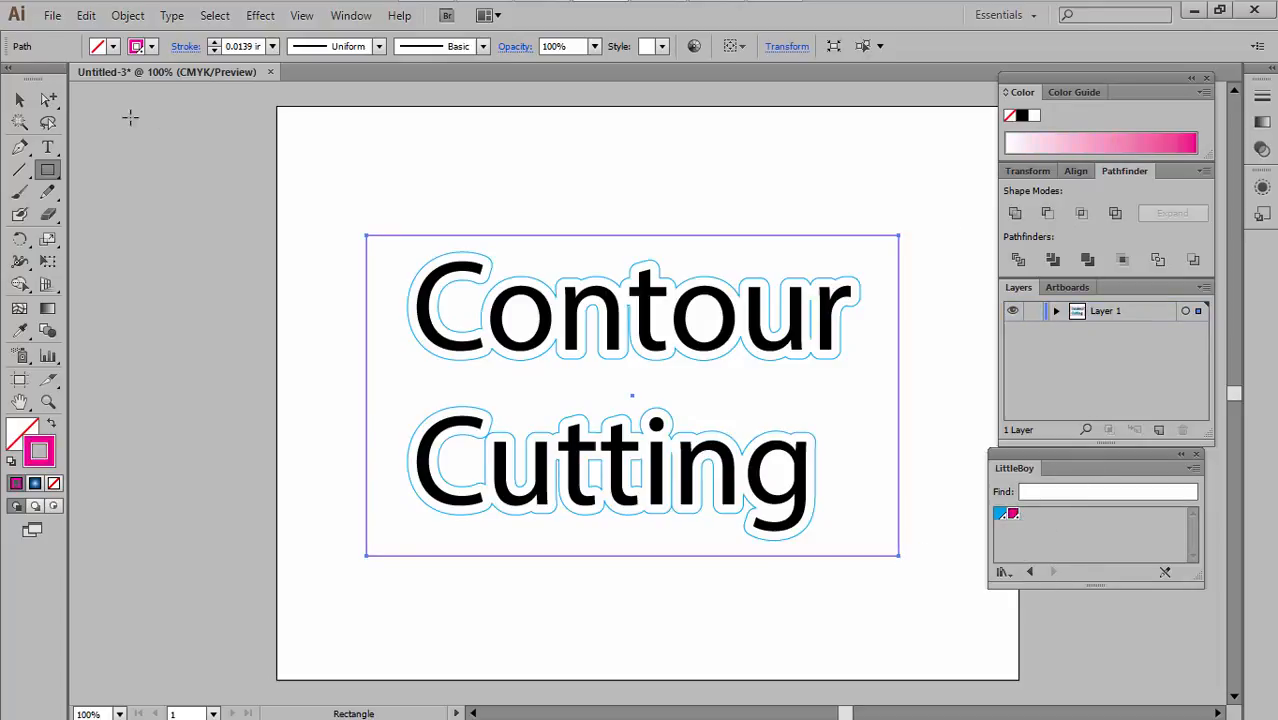
left_click(21, 101)
left_click(330, 231)
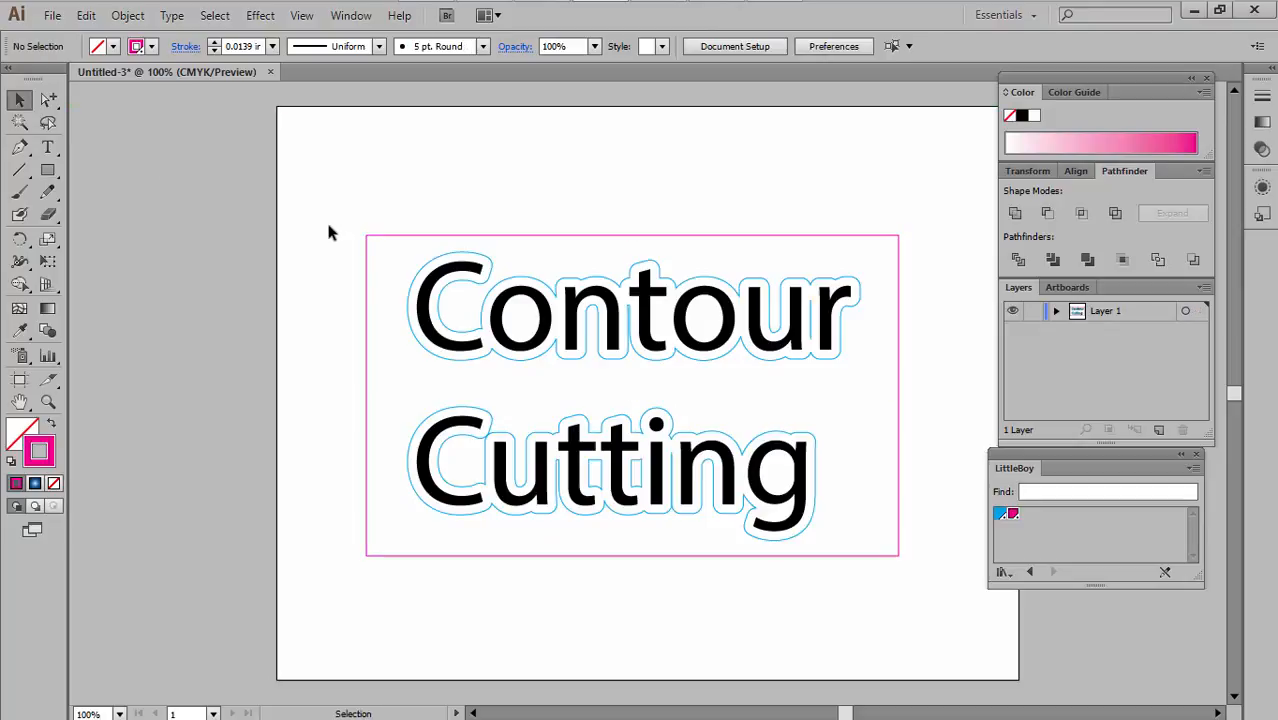
left_click(389, 237)
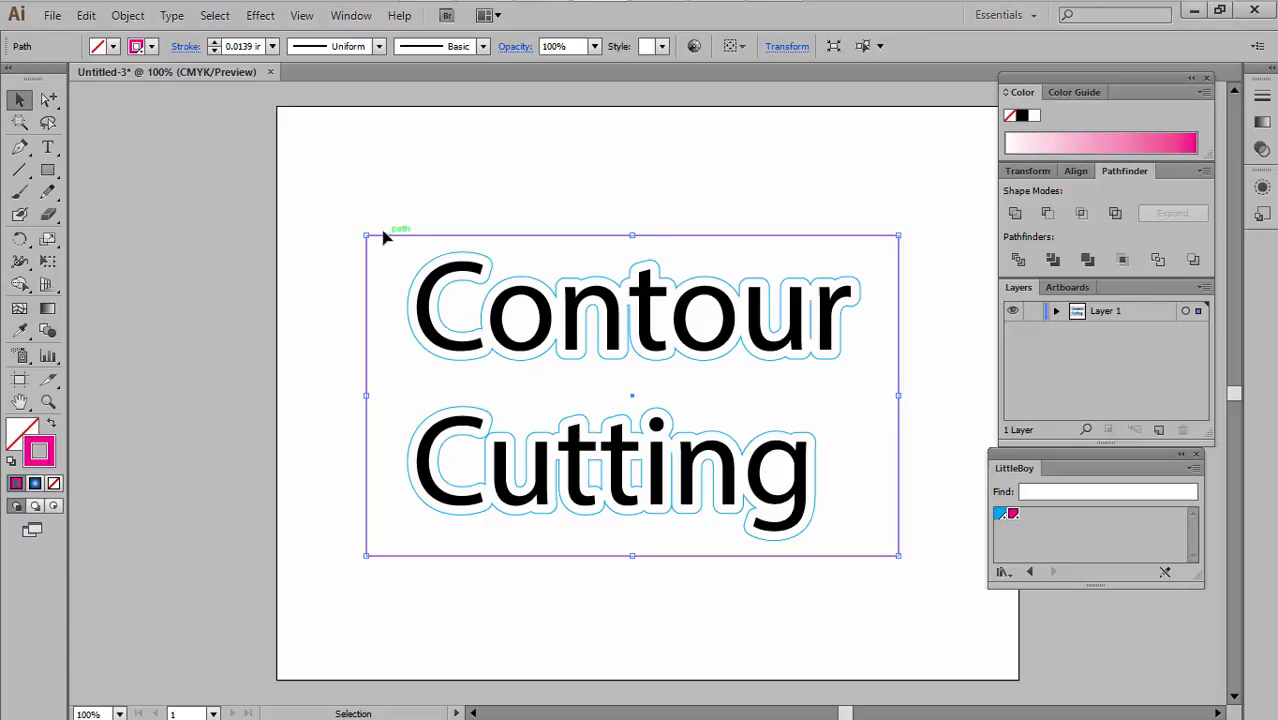
left_click(379, 46)
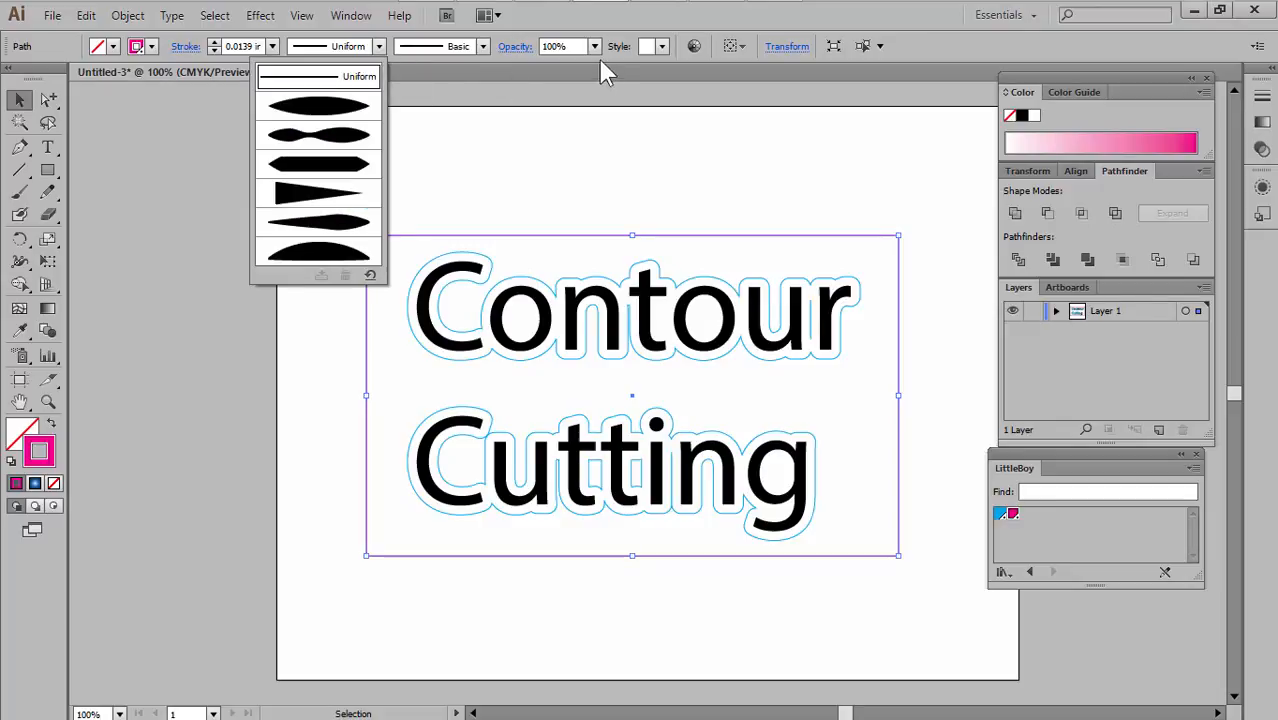
left_click(483, 46)
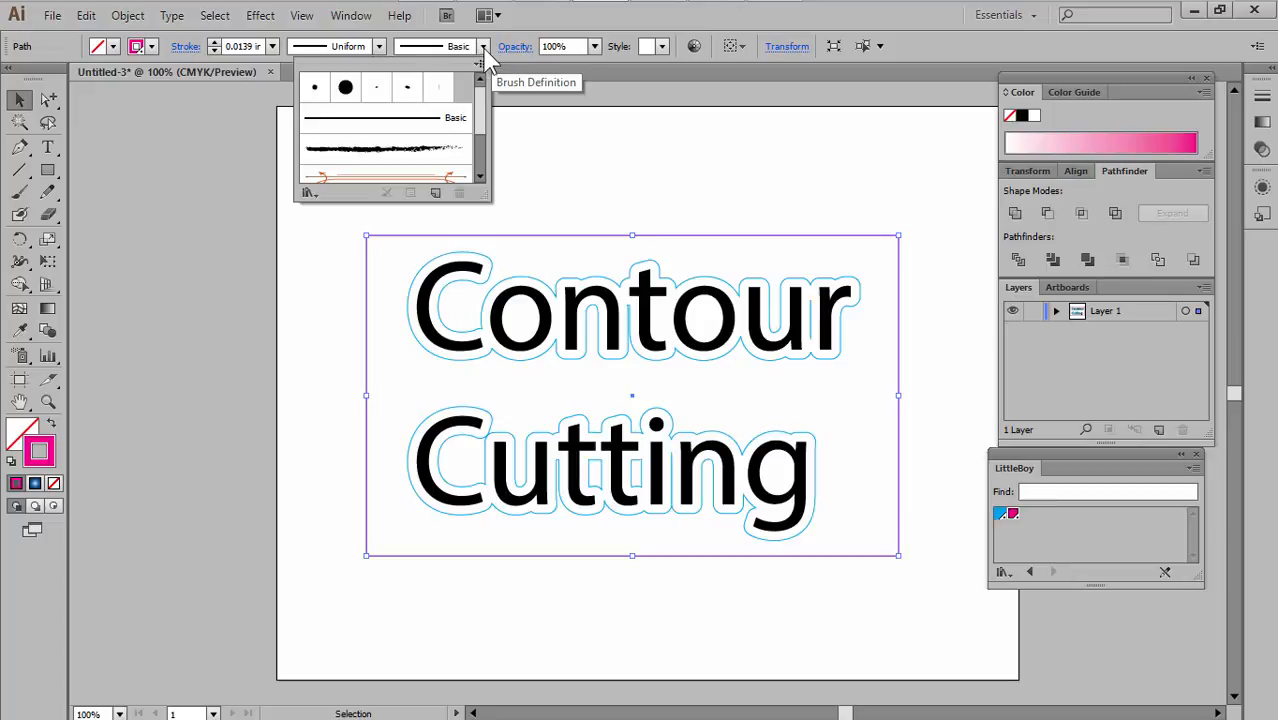
left_click(600, 20)
left_click(570, 180)
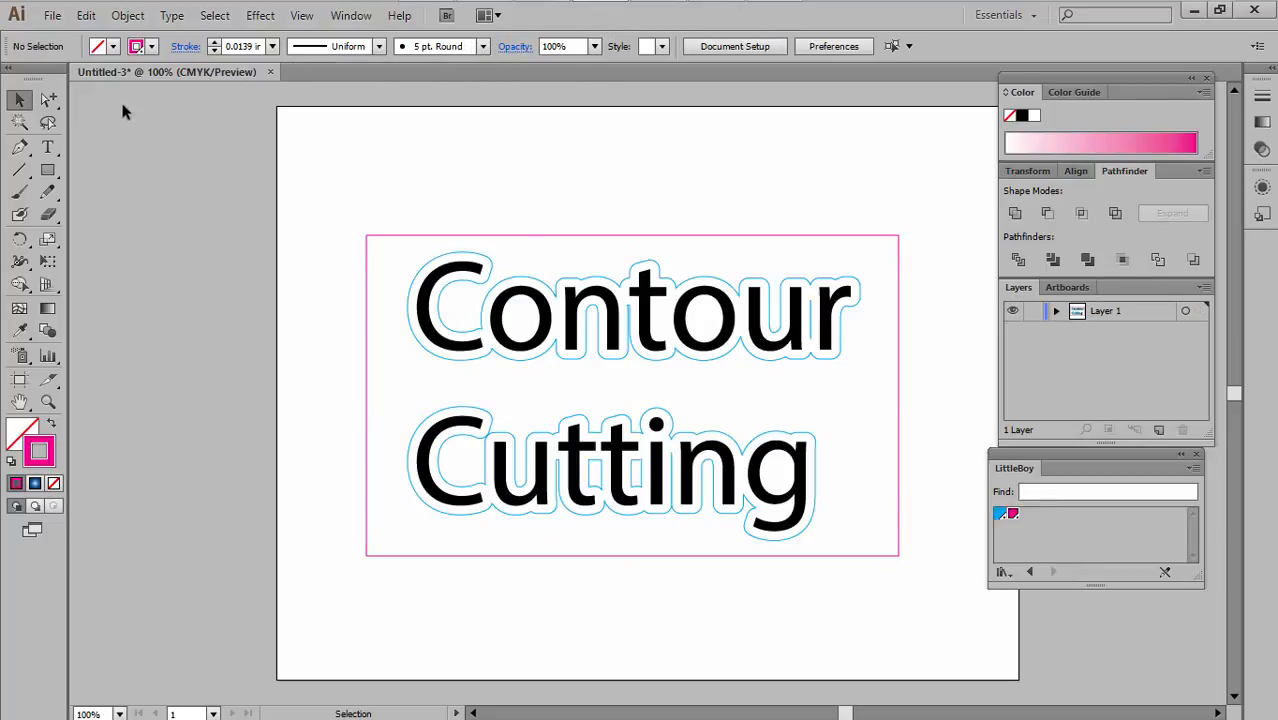
Close the "Contour Cutting" document without saving the changes.
left_click(52, 15)
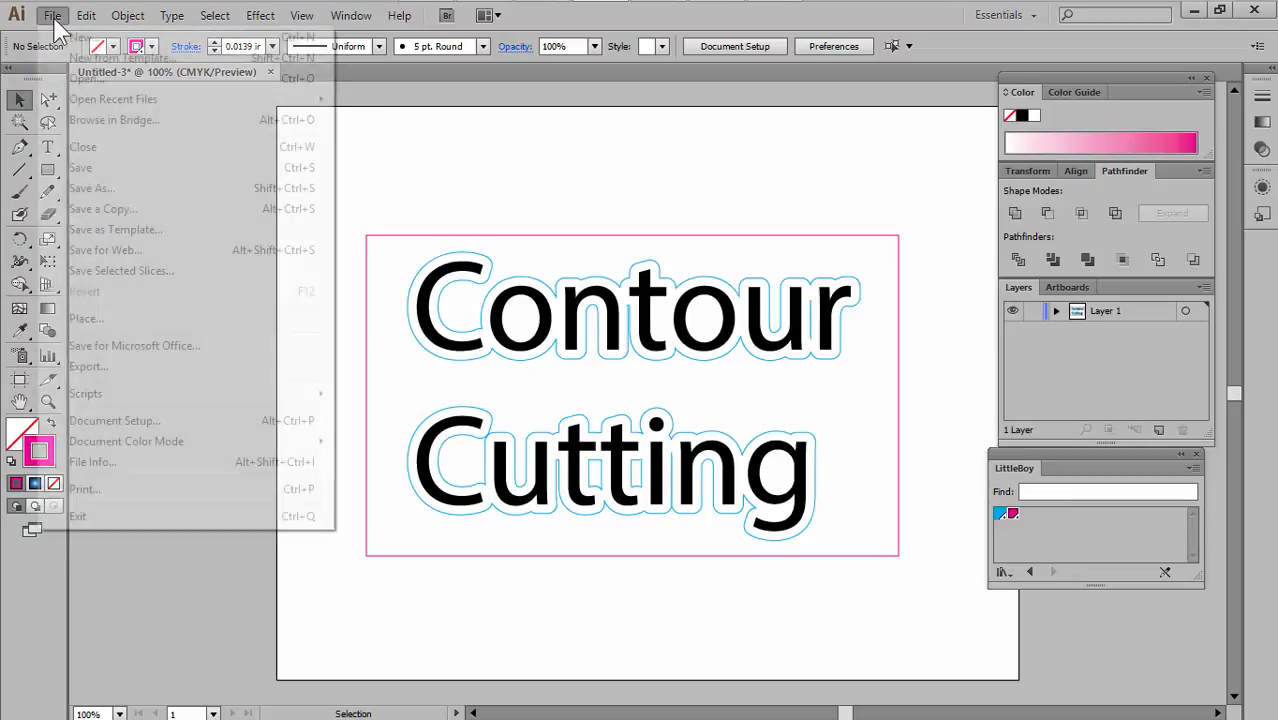
left_click(112, 145)
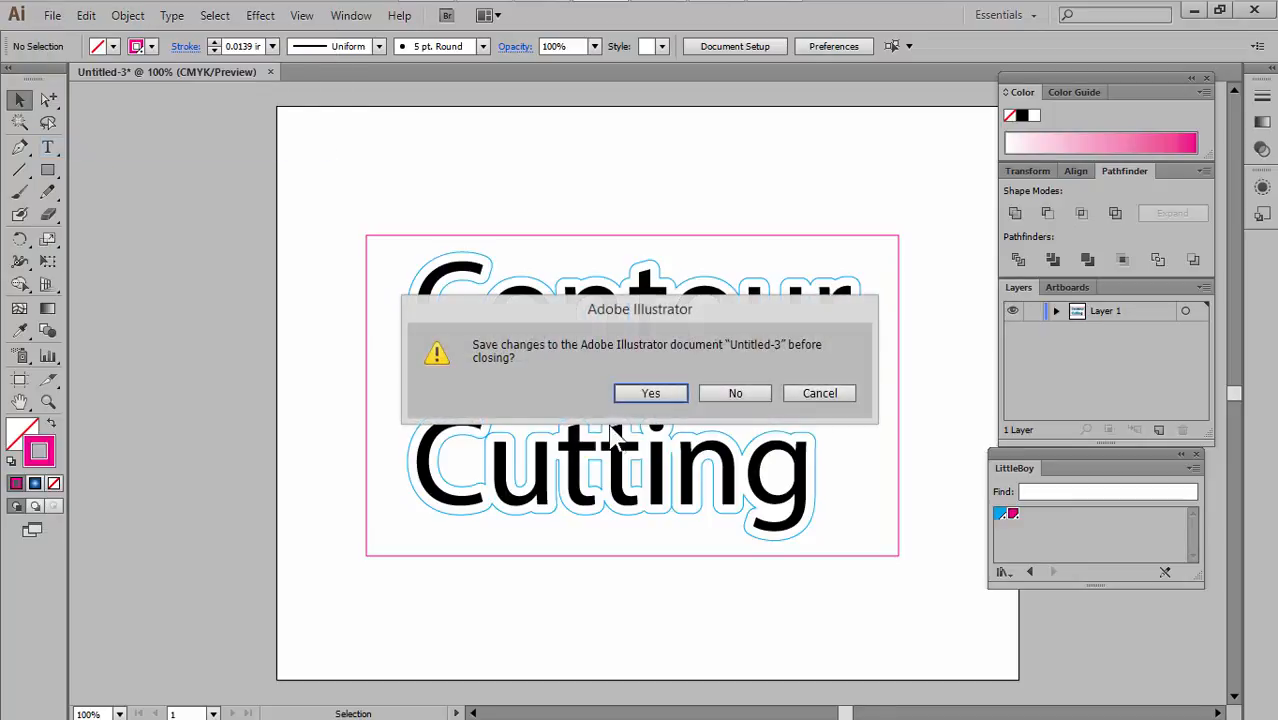
left_click(735, 395)
Switch to Flexi and close the untitled "Contour Cutting" design without saving it.
left_click(448, 22)
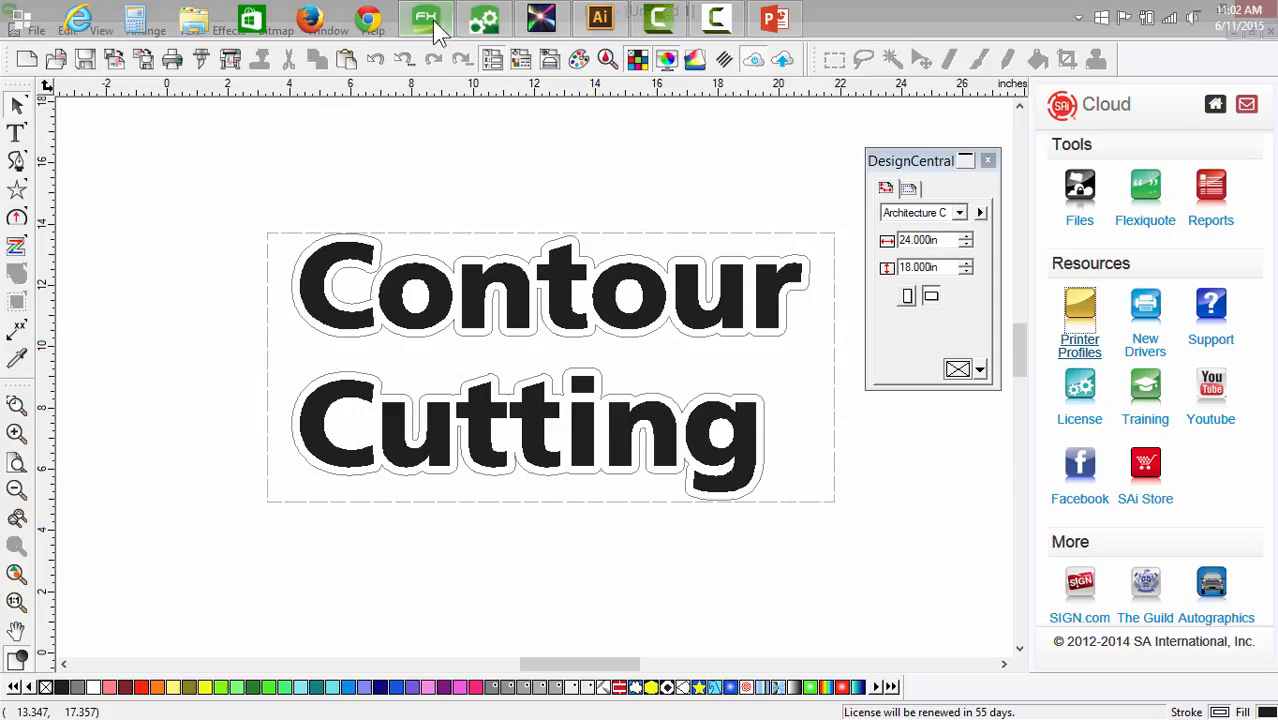
left_click(36, 30)
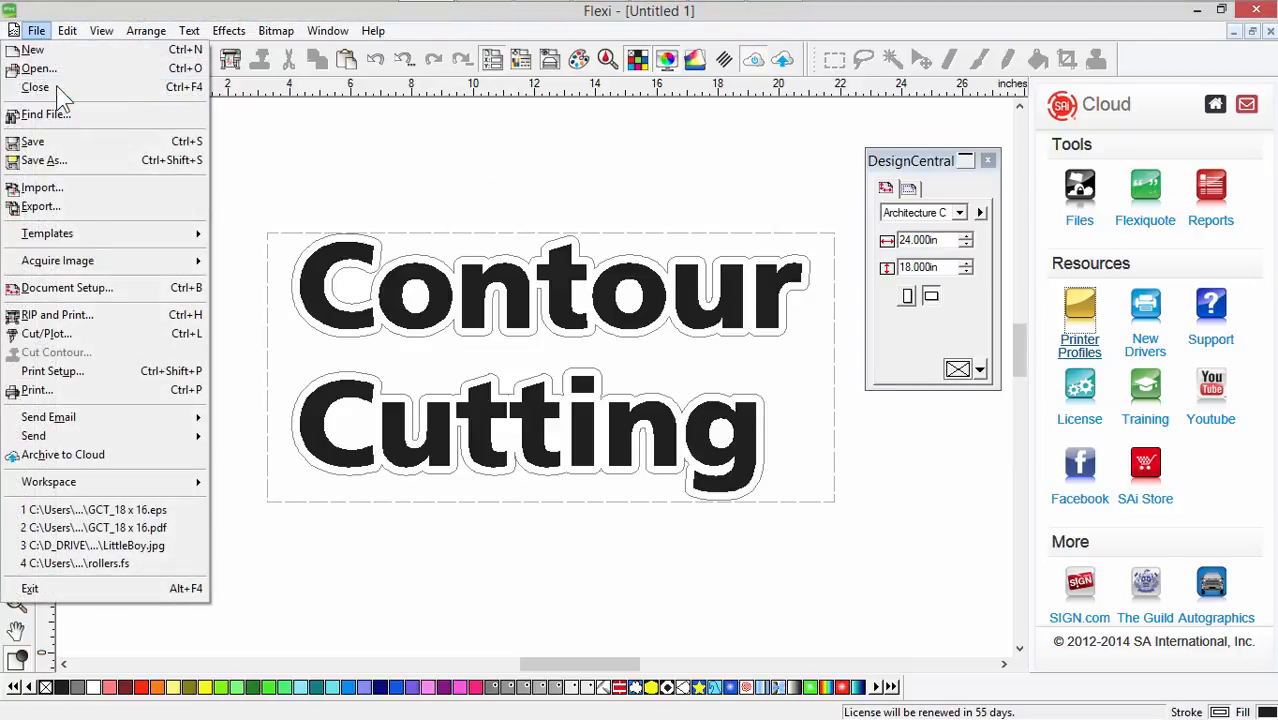
left_click(40, 87)
left_click(658, 411)
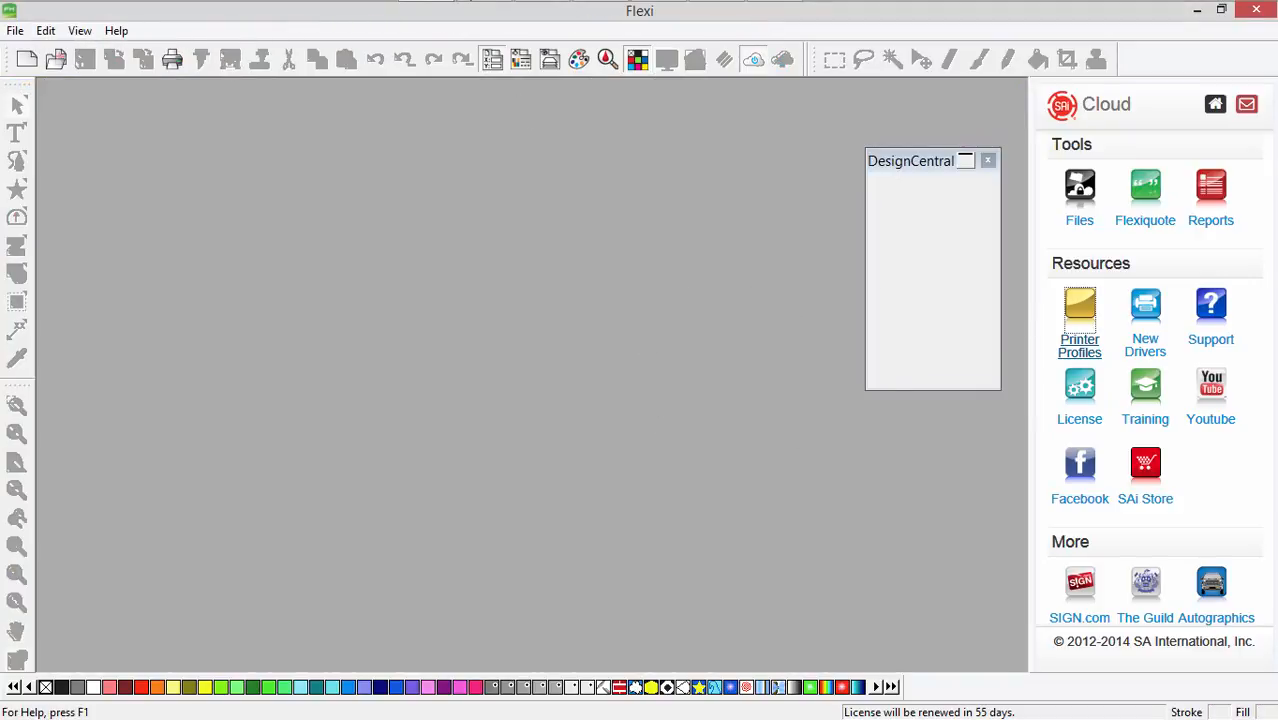
Switch to Illustrator and open the recent file LittleBoy.jpg.
mouse_move(475, 25)
left_click(605, 16)
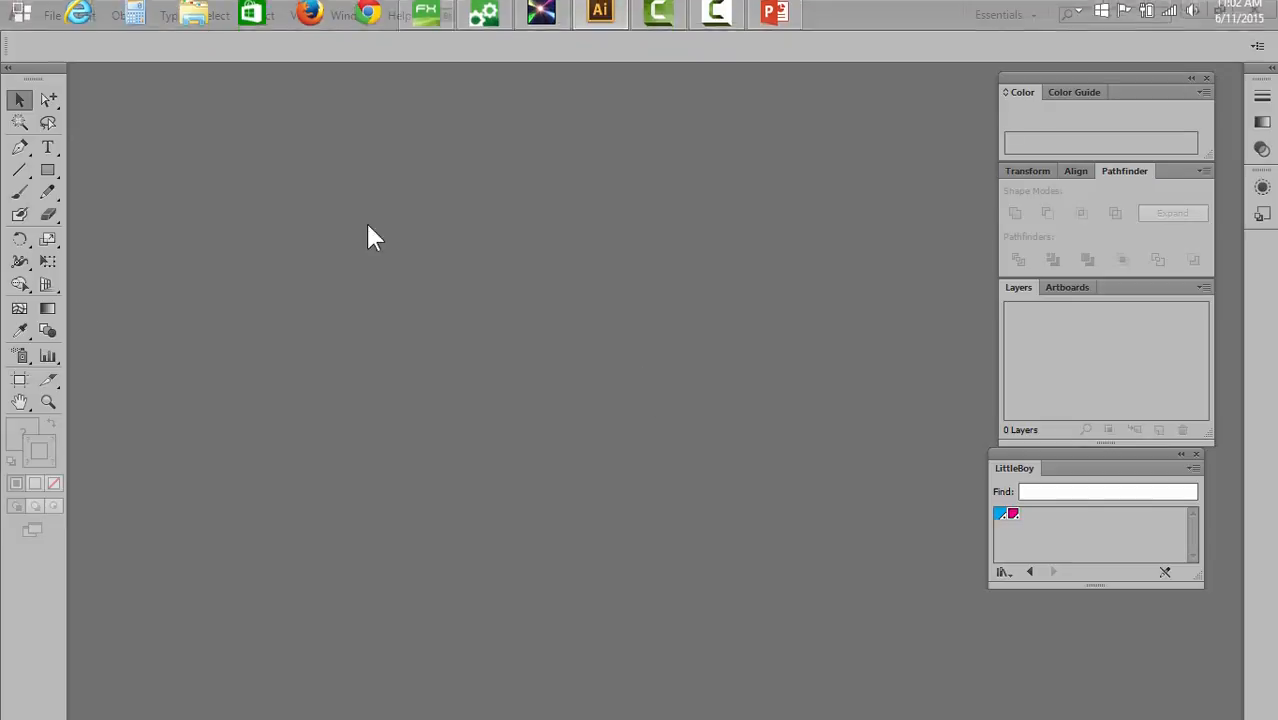
left_click(52, 16)
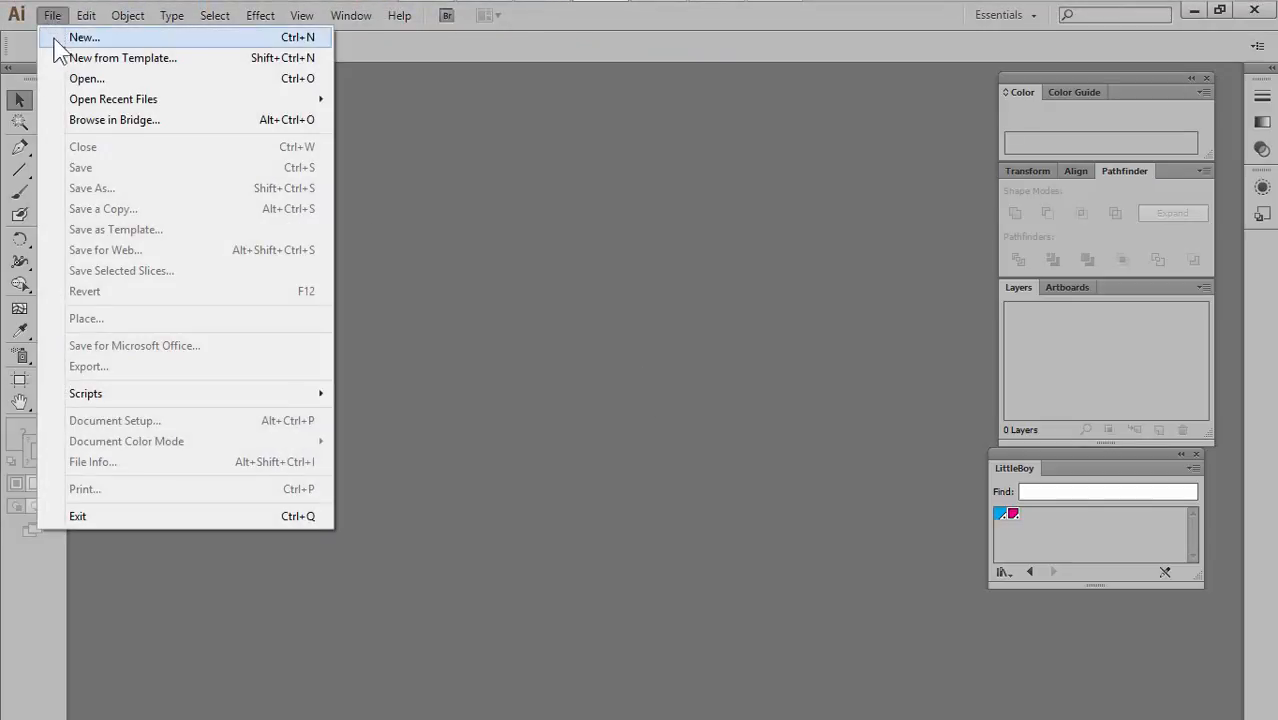
mouse_move(240, 99)
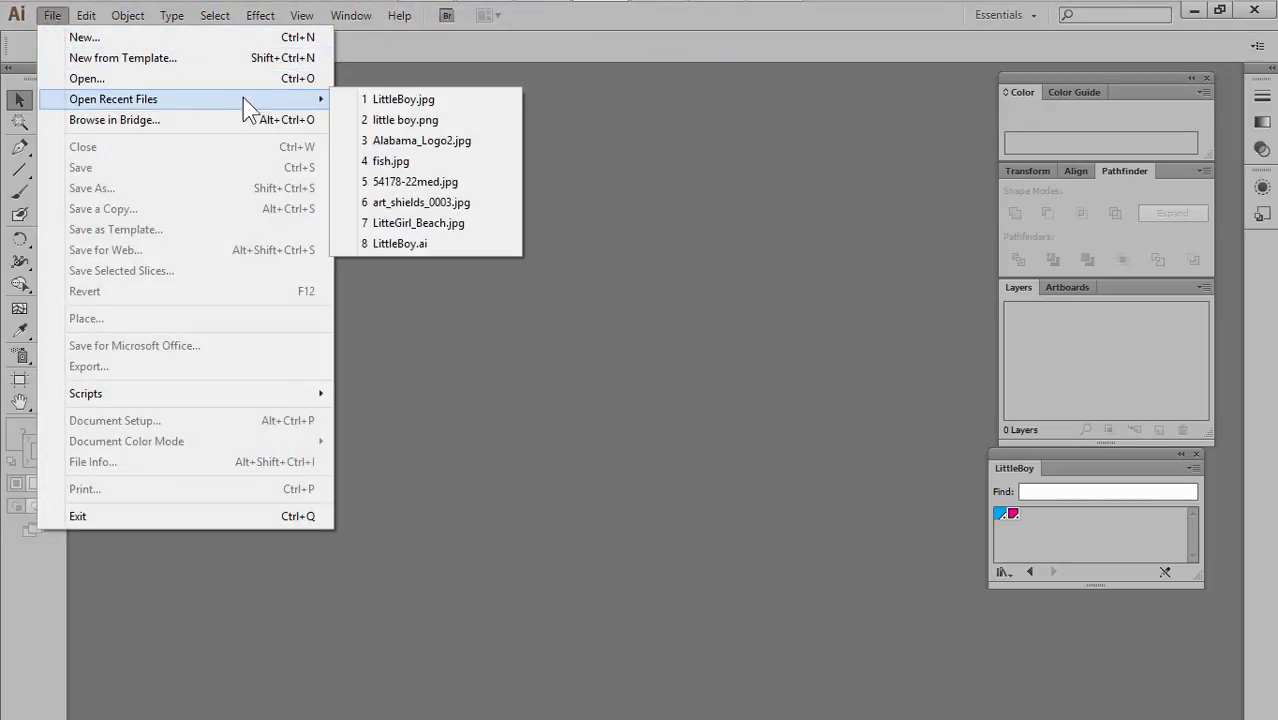
left_click(441, 104)
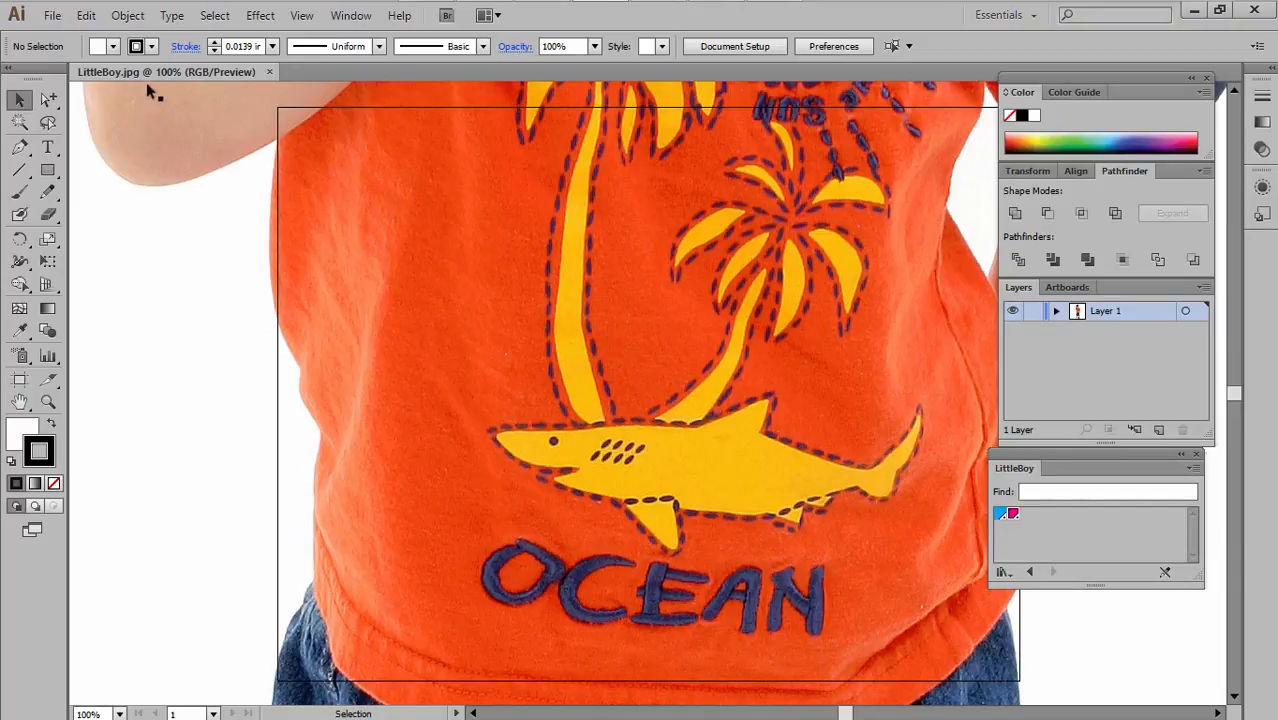
Fit the artboard to the artwork bounds and select the photo of the boy.
left_click(127, 15)
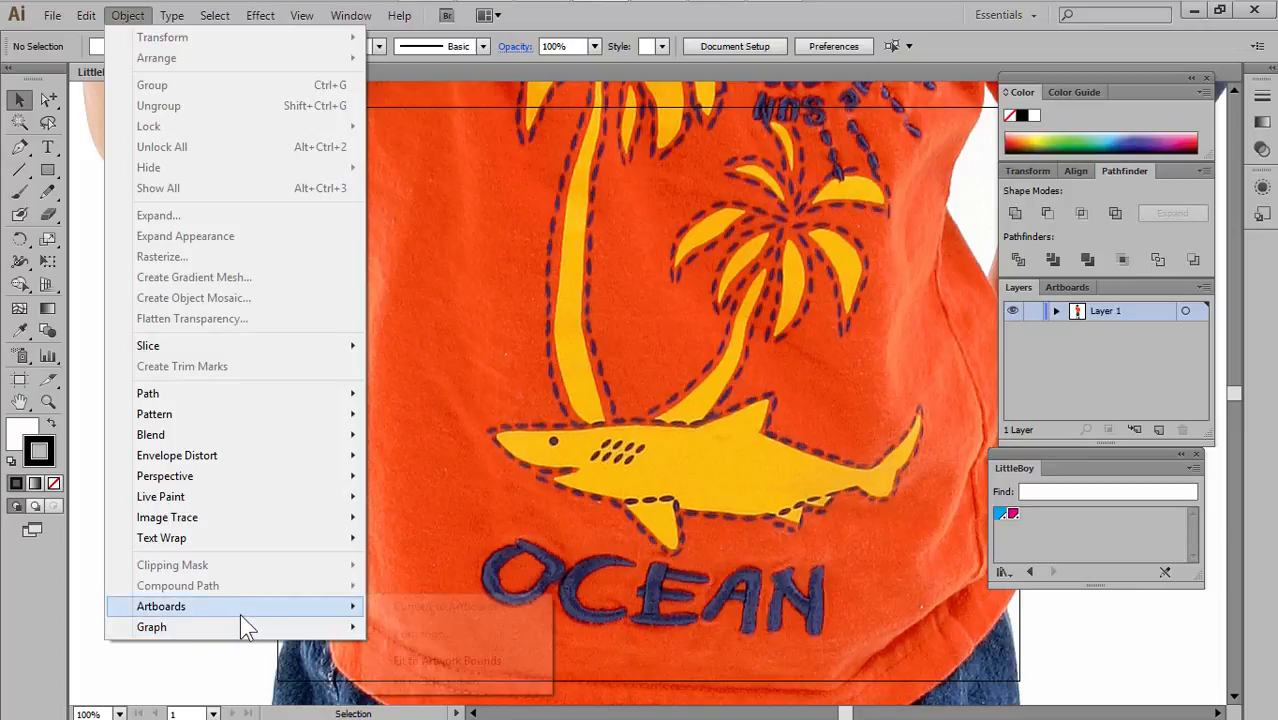
left_click(459, 658)
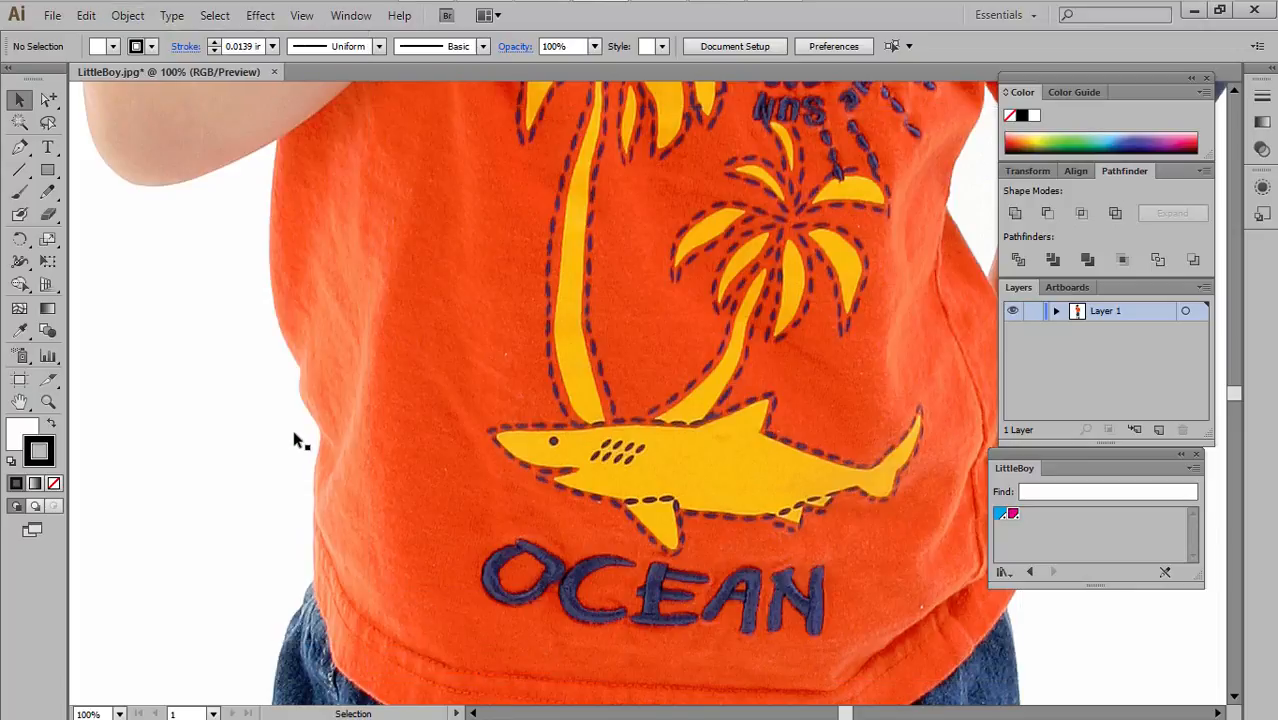
key("ctrl+0")
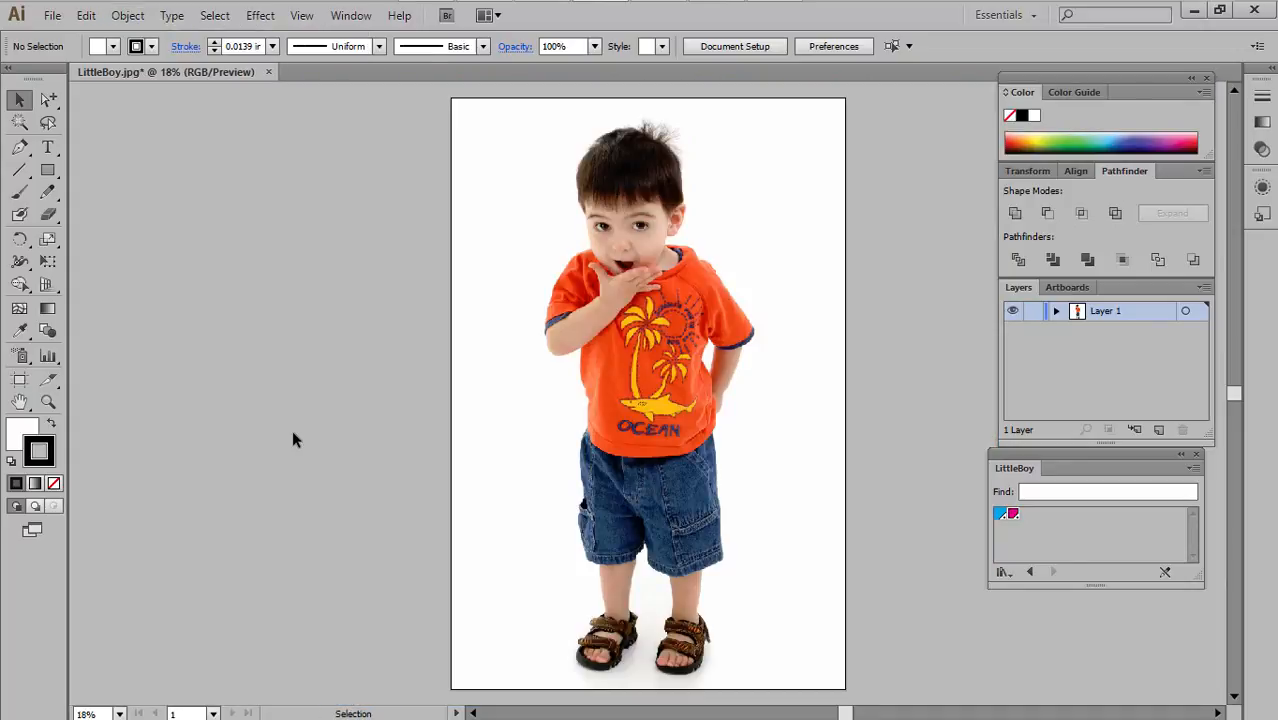
left_click(638, 389)
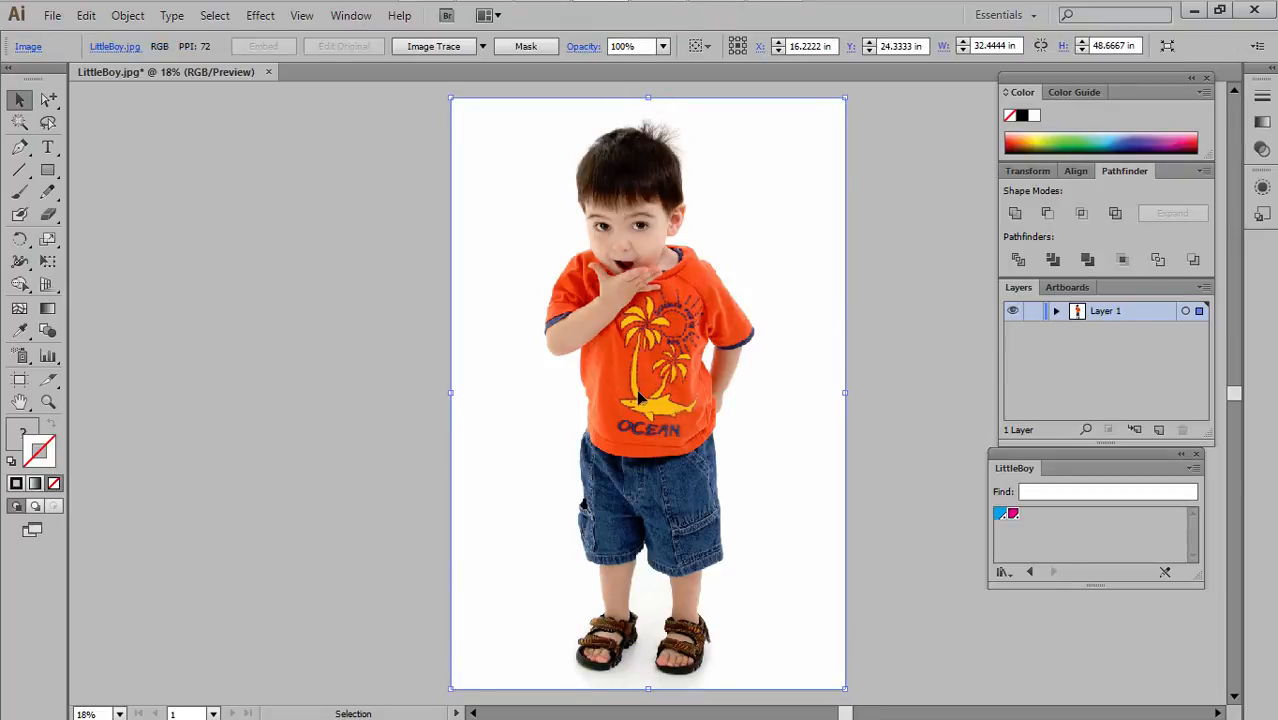
double_click(1137, 45)
type("6")
type("00")
key("Tab")
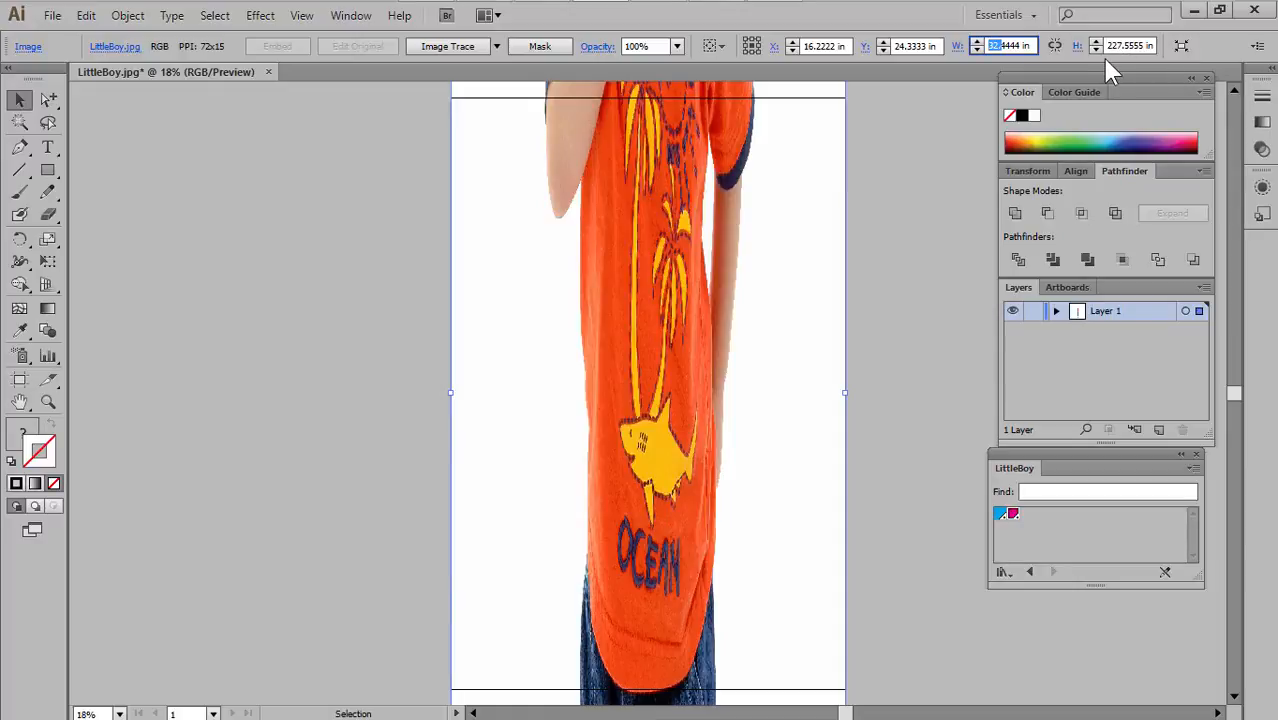
left_click(124, 16)
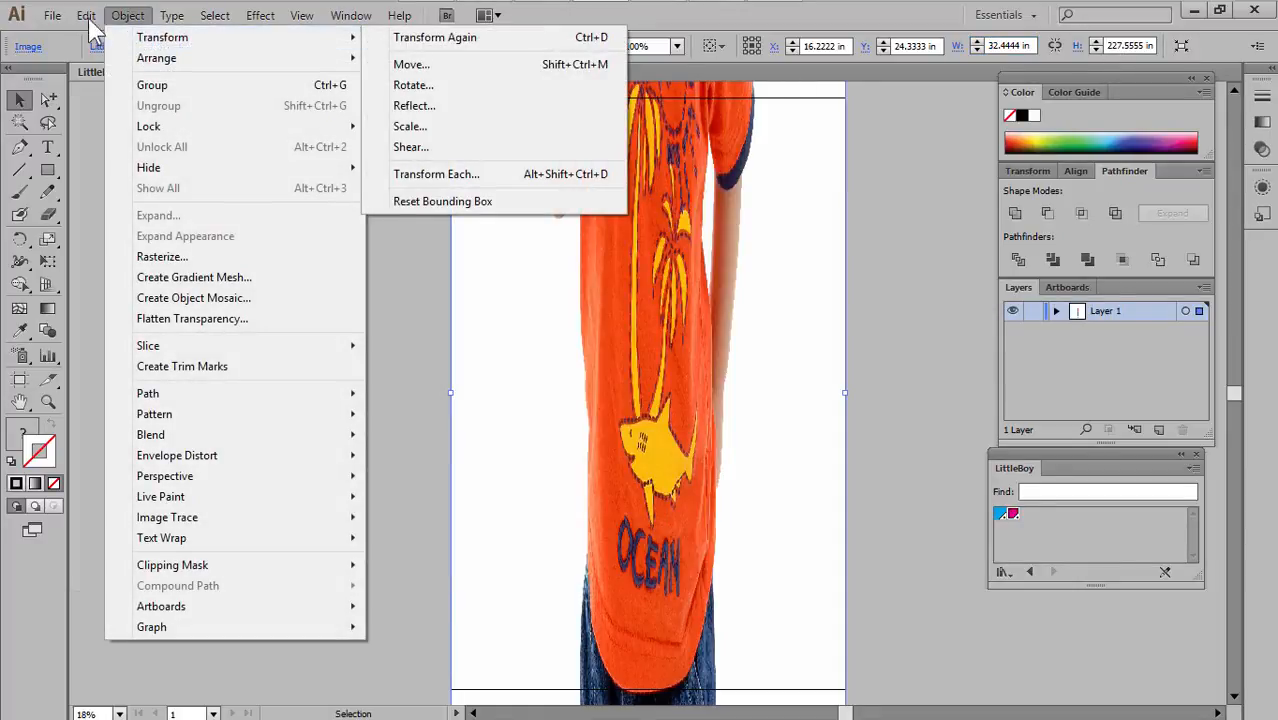
left_click(95, 37)
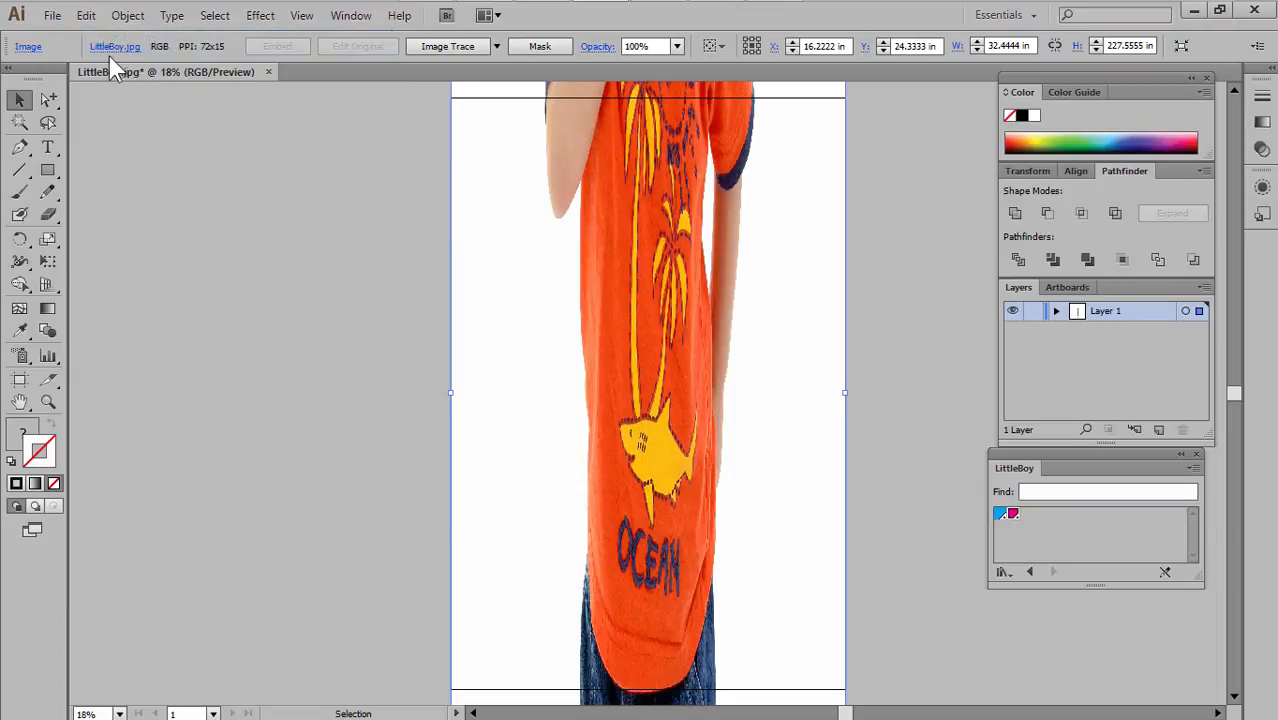
left_click(86, 15)
left_click(110, 29)
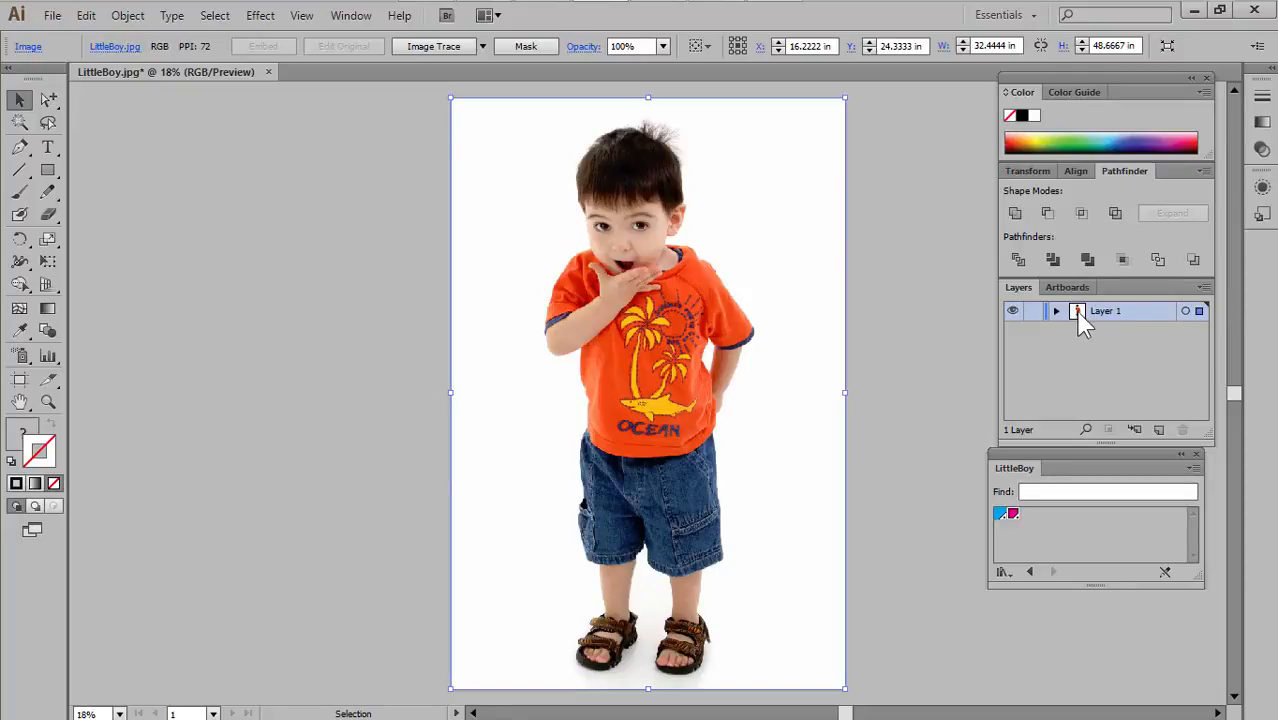
Duplicate Layer 1 and name the copy Cut.
left_click_drag(1080, 316, 1163, 432)
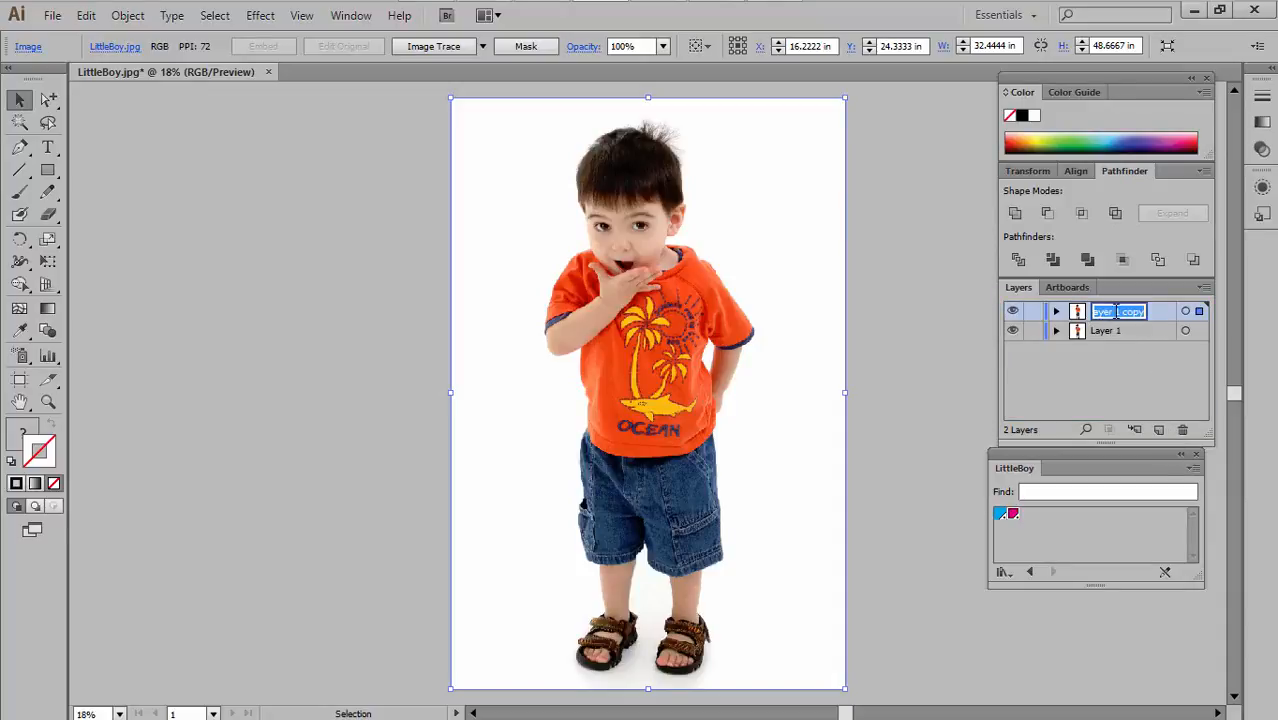
type("cut")
Rename the original layer Print and hide it, leaving the Cut layer active.
double_click(1108, 330)
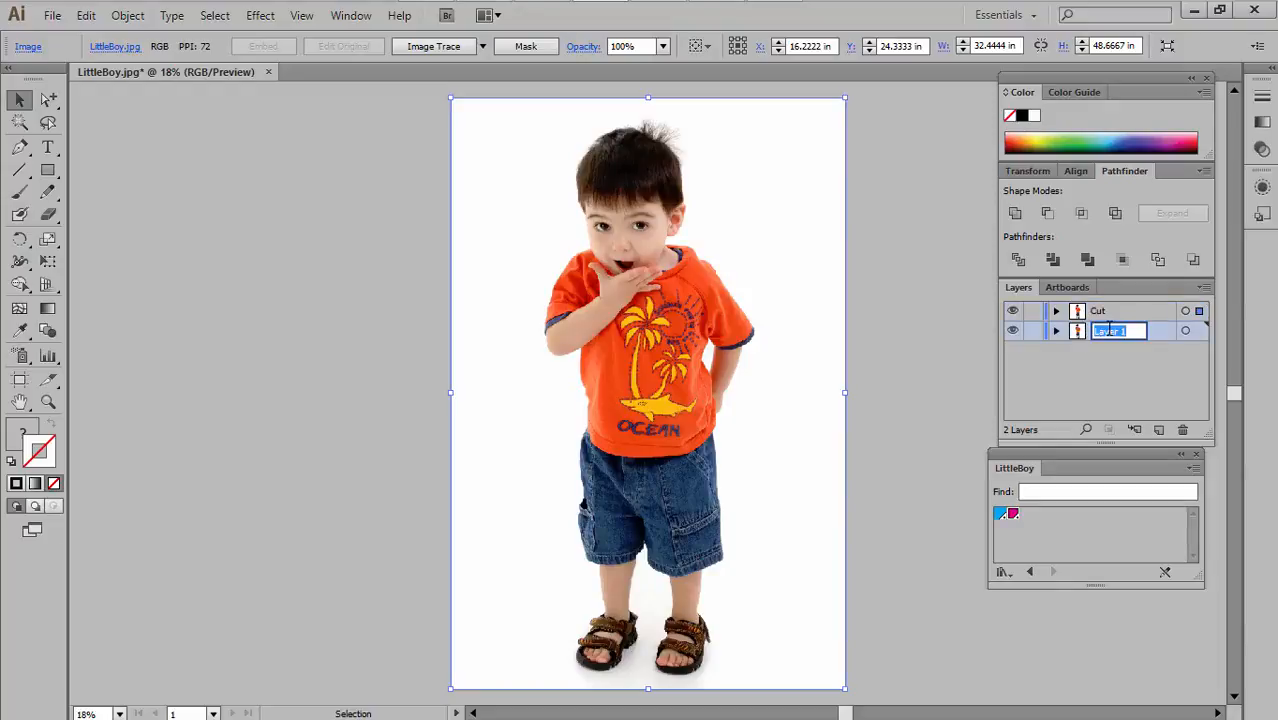
type("Print")
left_click(1113, 364)
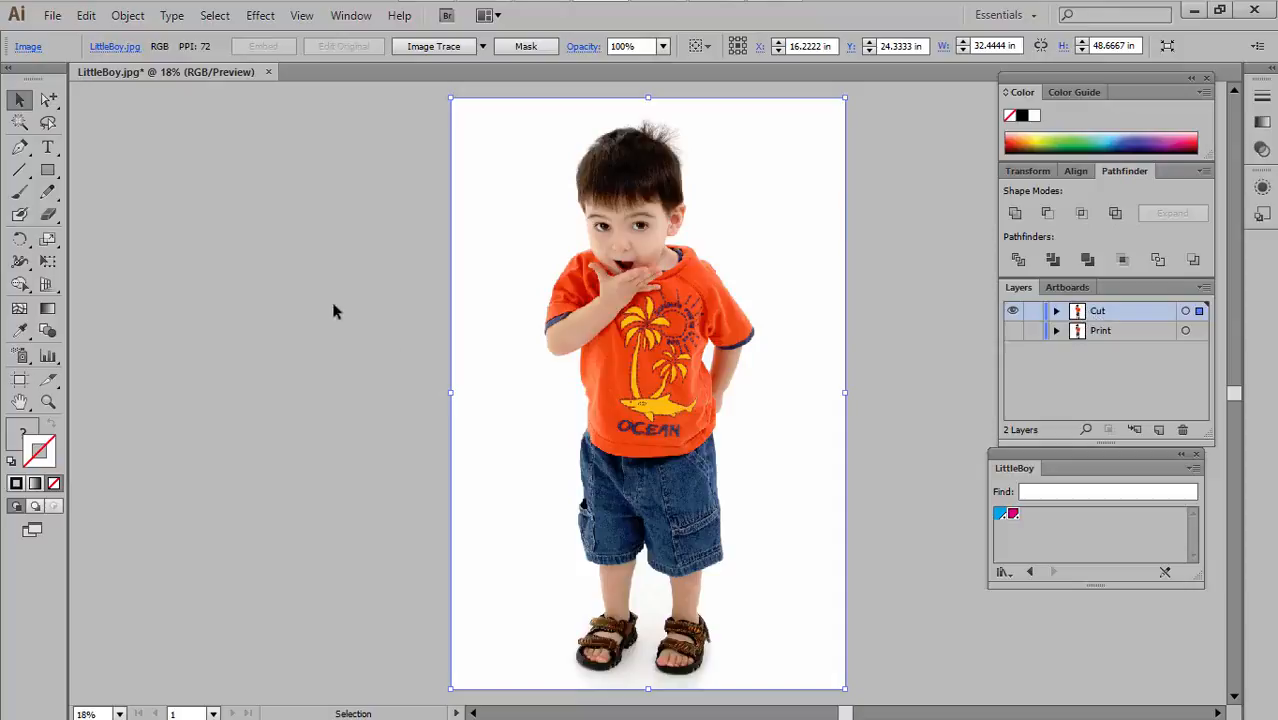
Trace the photo on the Cut layer with the Silhouettes Image Trace preset.
left_click(481, 47)
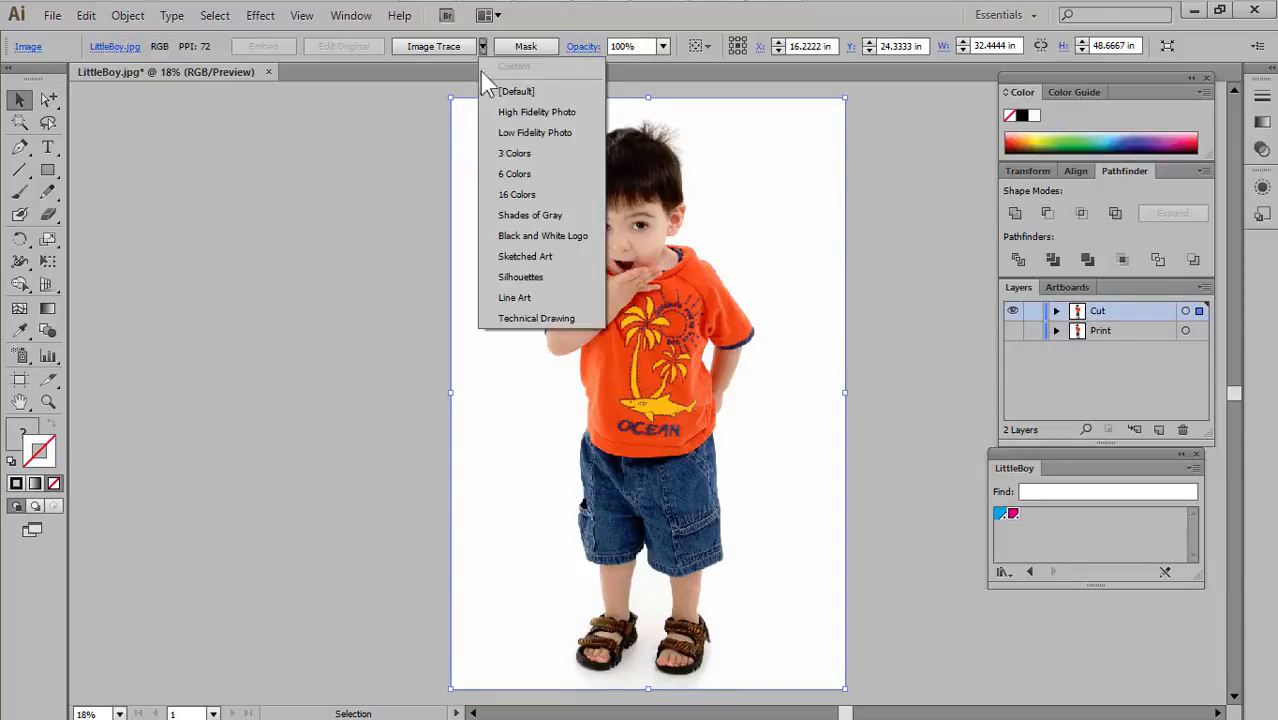
left_click(533, 281)
left_click(816, 421)
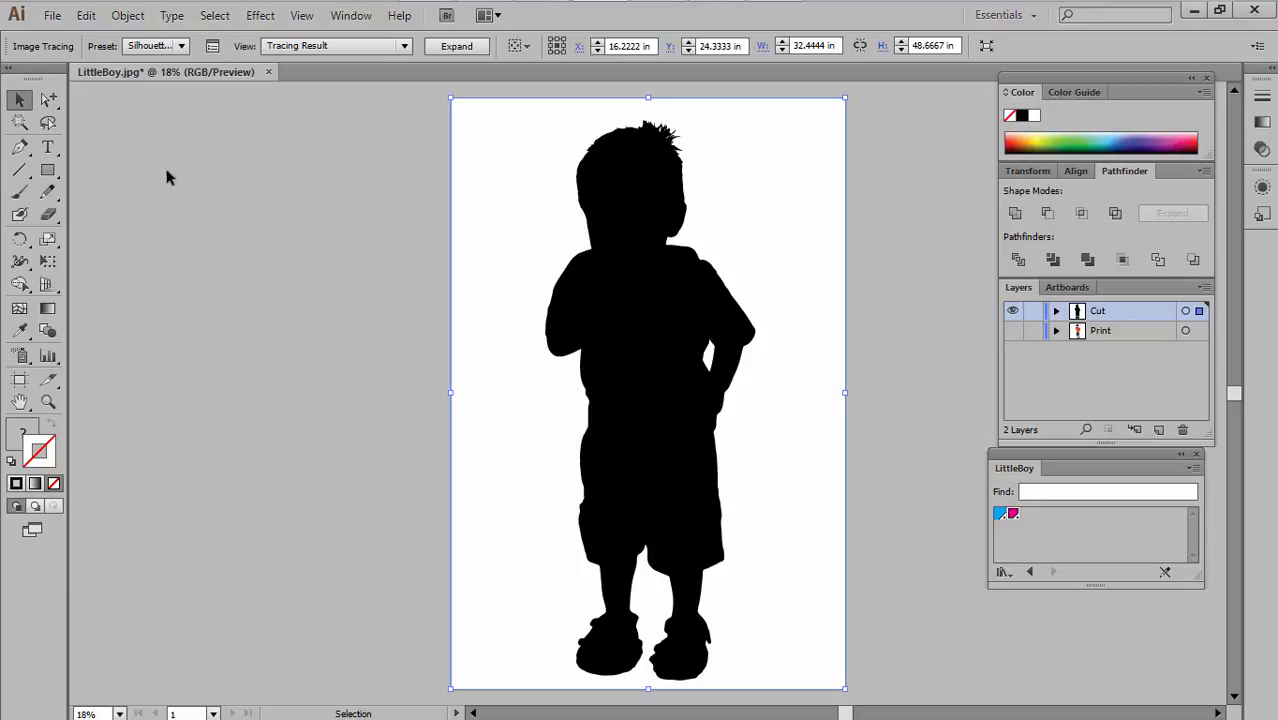
Flatten the transparency of the traced silhouette with the Medium Resolution preset to turn it into vector paths.
left_click(127, 17)
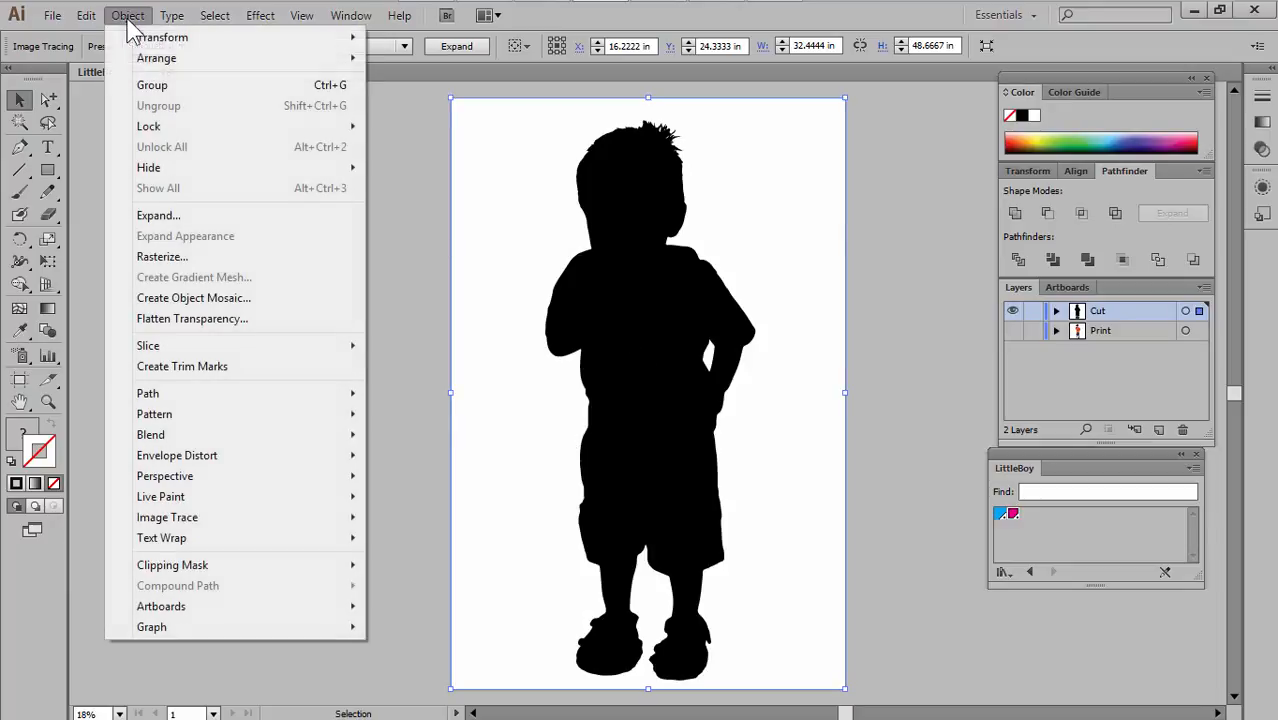
left_click(220, 320)
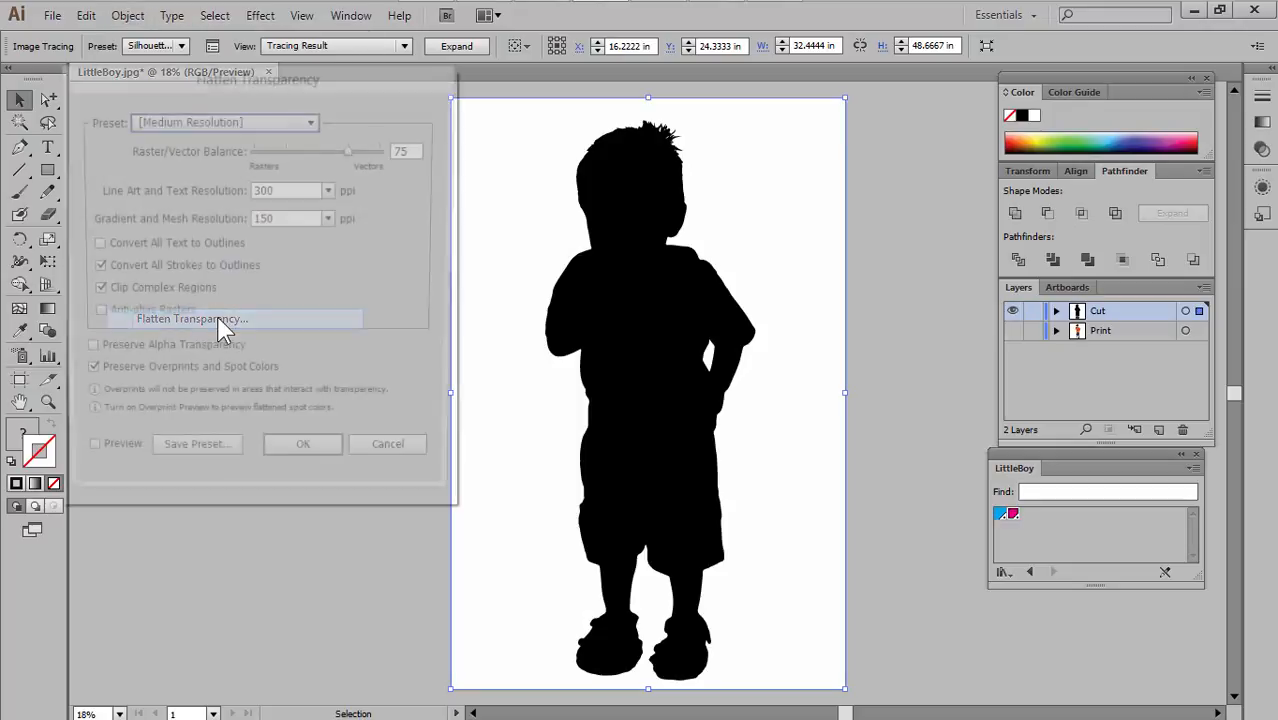
left_click(324, 458)
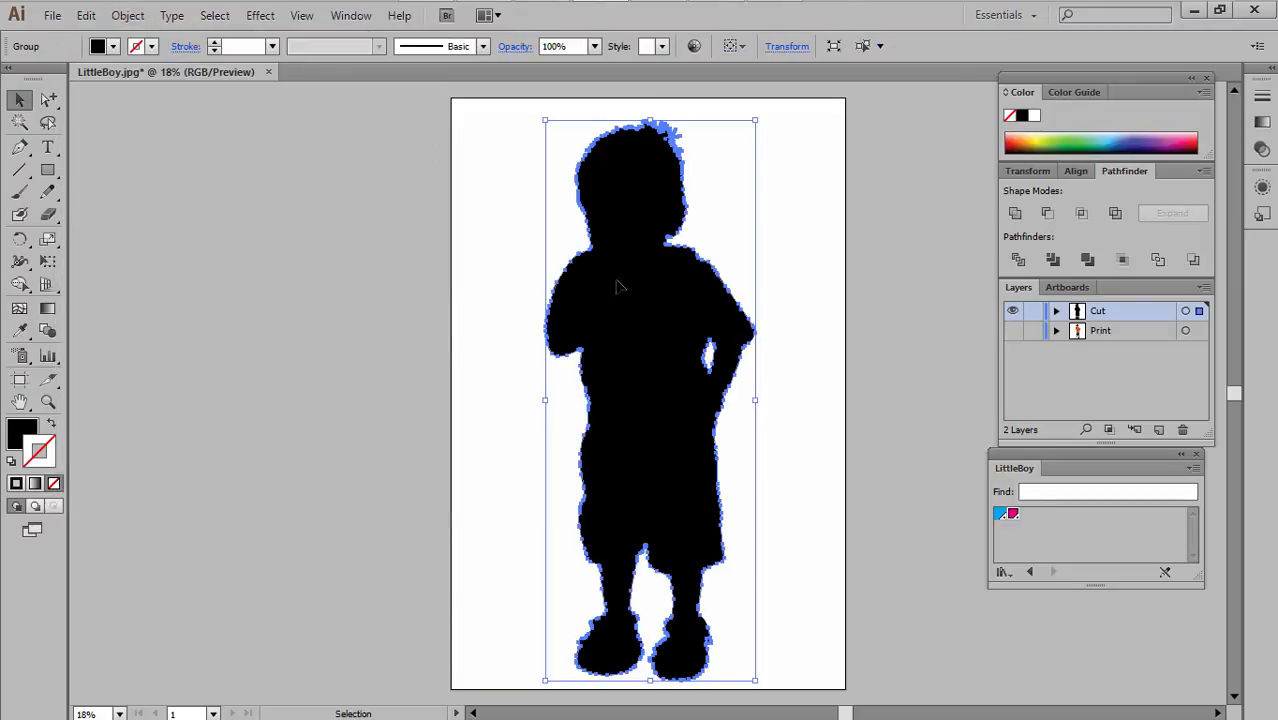
Give the boy silhouette on the Cut layer a stroke in the document's blue spot swatch and no fill.
left_click(1000, 515)
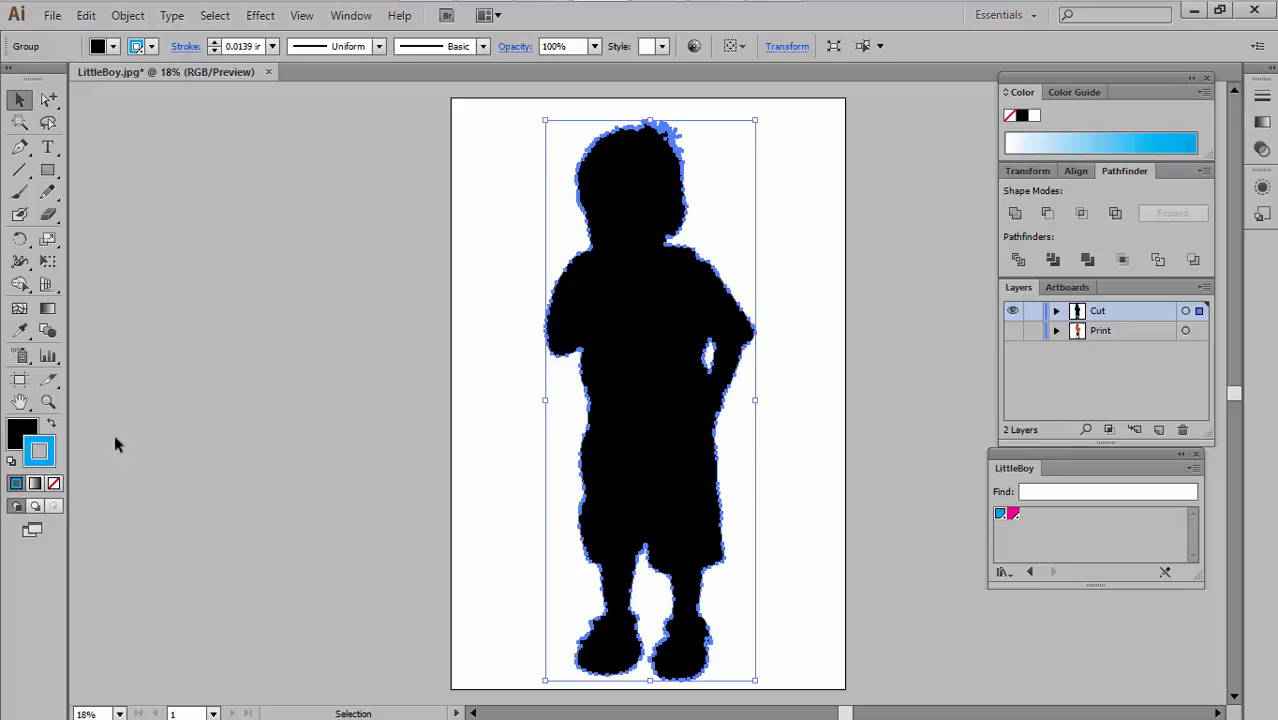
left_click(53, 424)
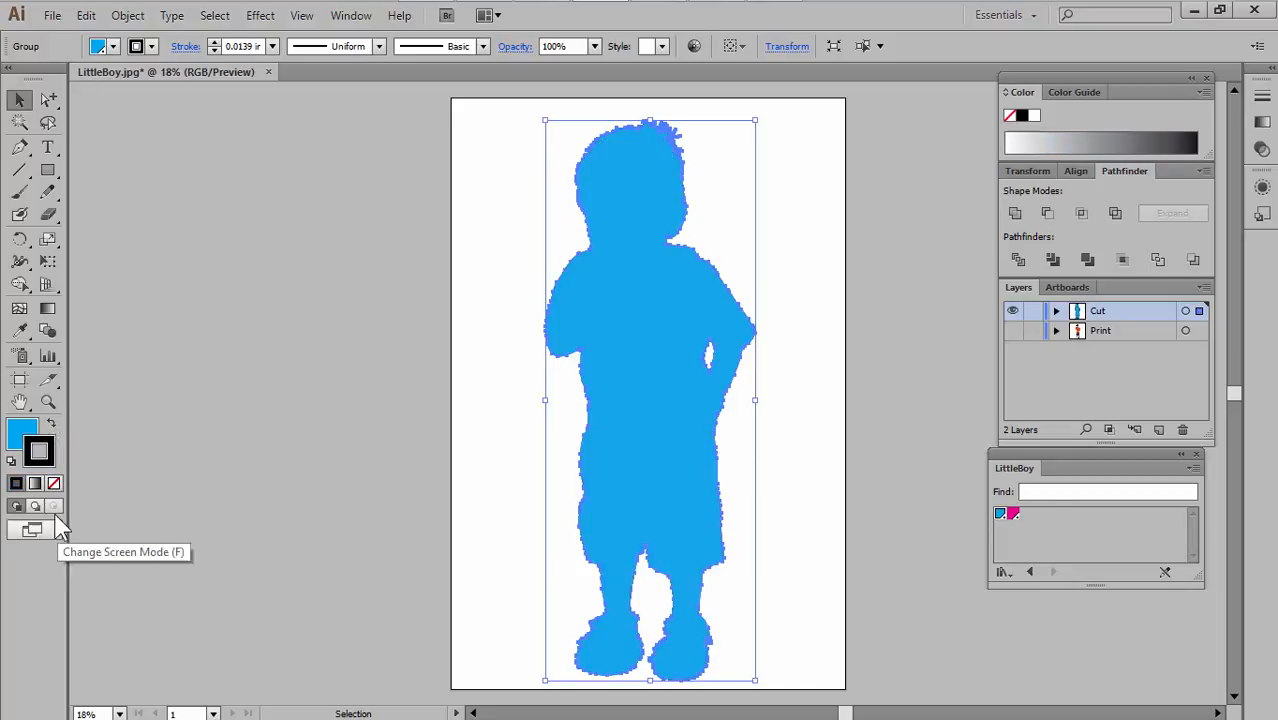
left_click(54, 484)
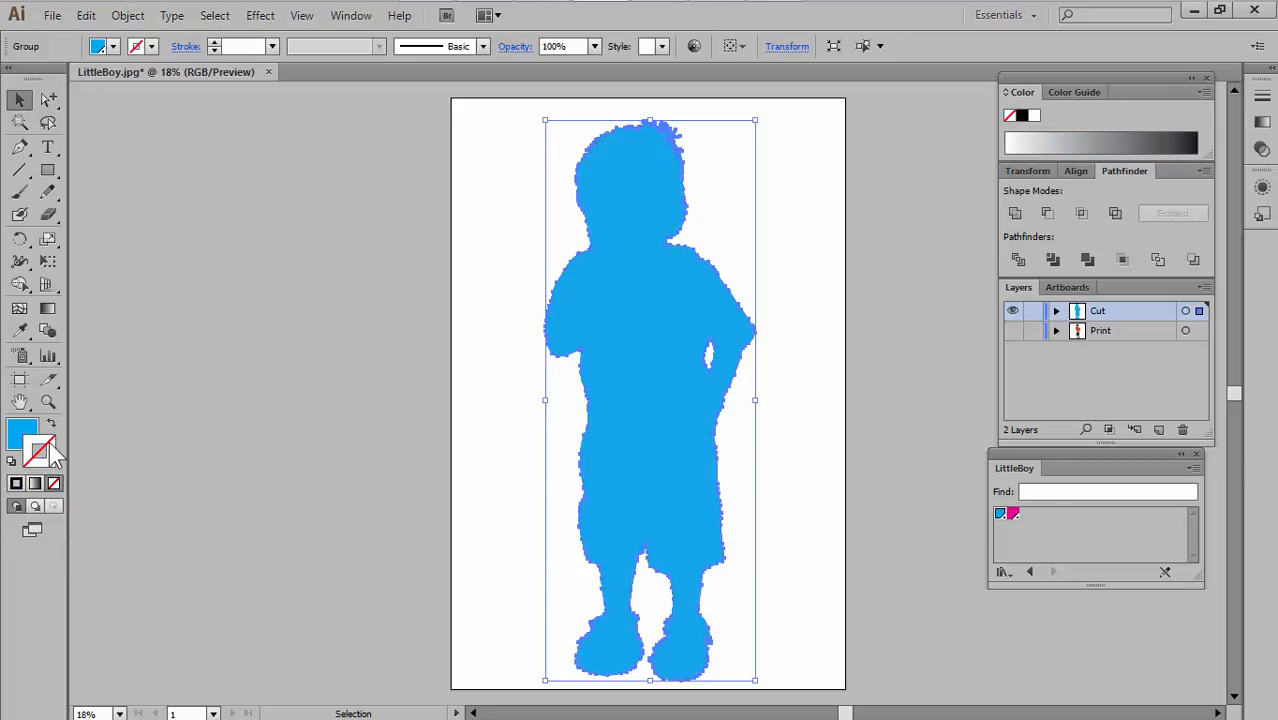
left_click(50, 426)
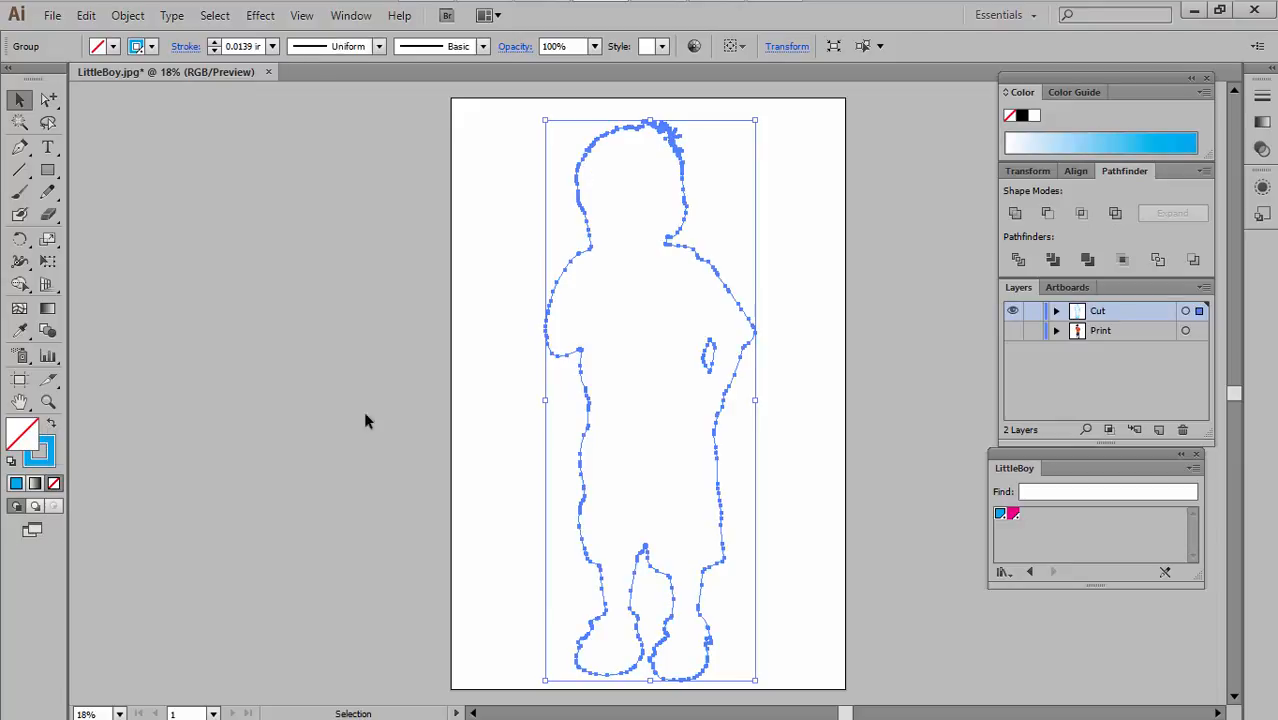
left_click(899, 308)
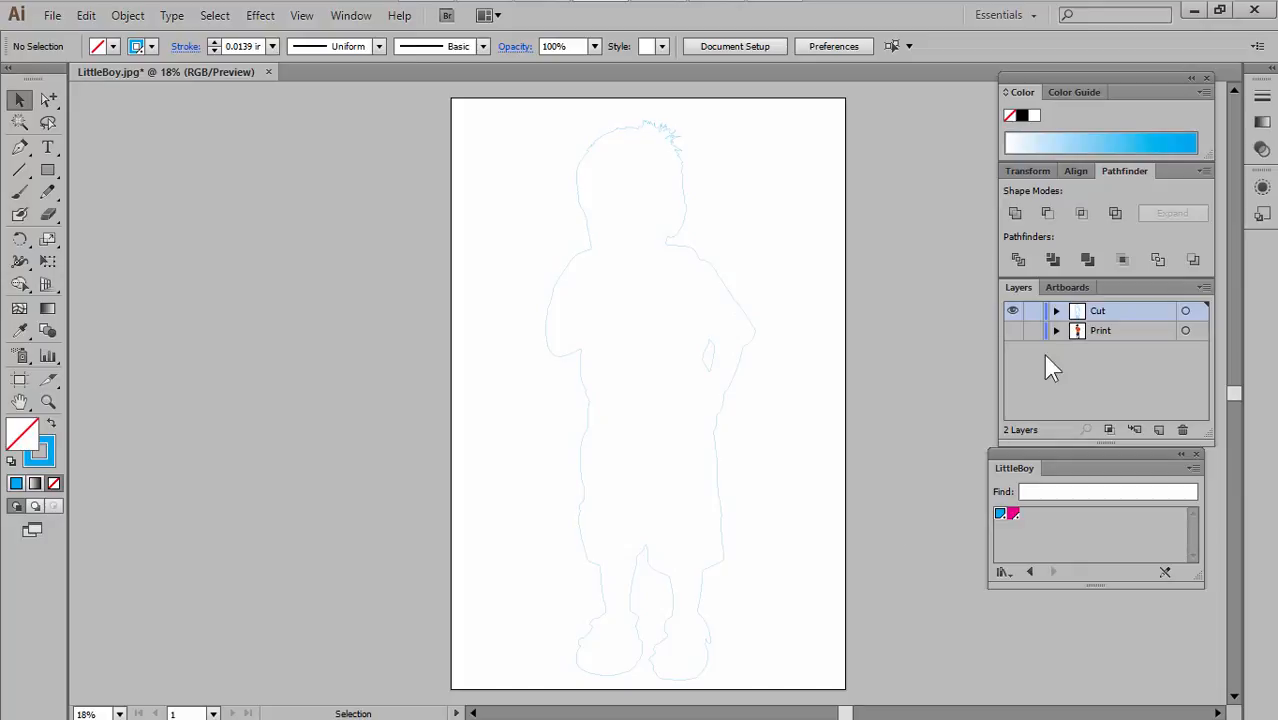
Make the Print layer visible again beneath the cut outline.
left_click(1013, 331)
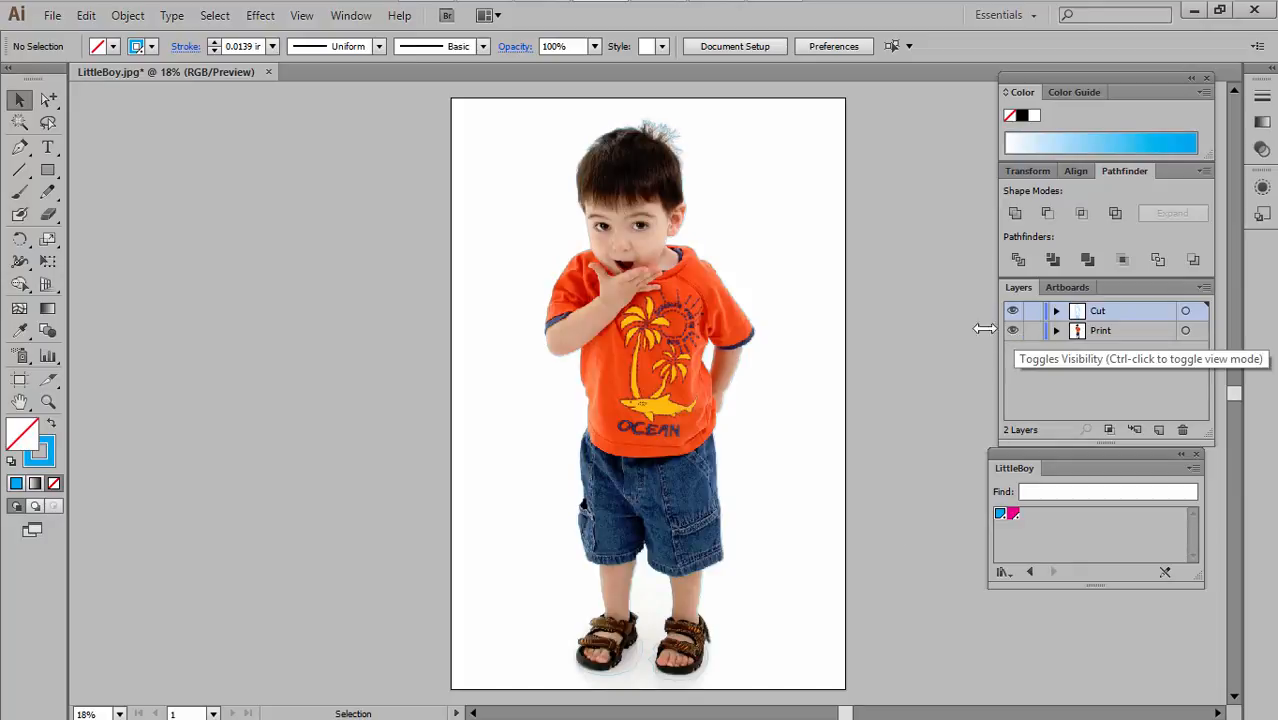
left_click(47, 401)
left_click_drag(485, 138, 750, 379)
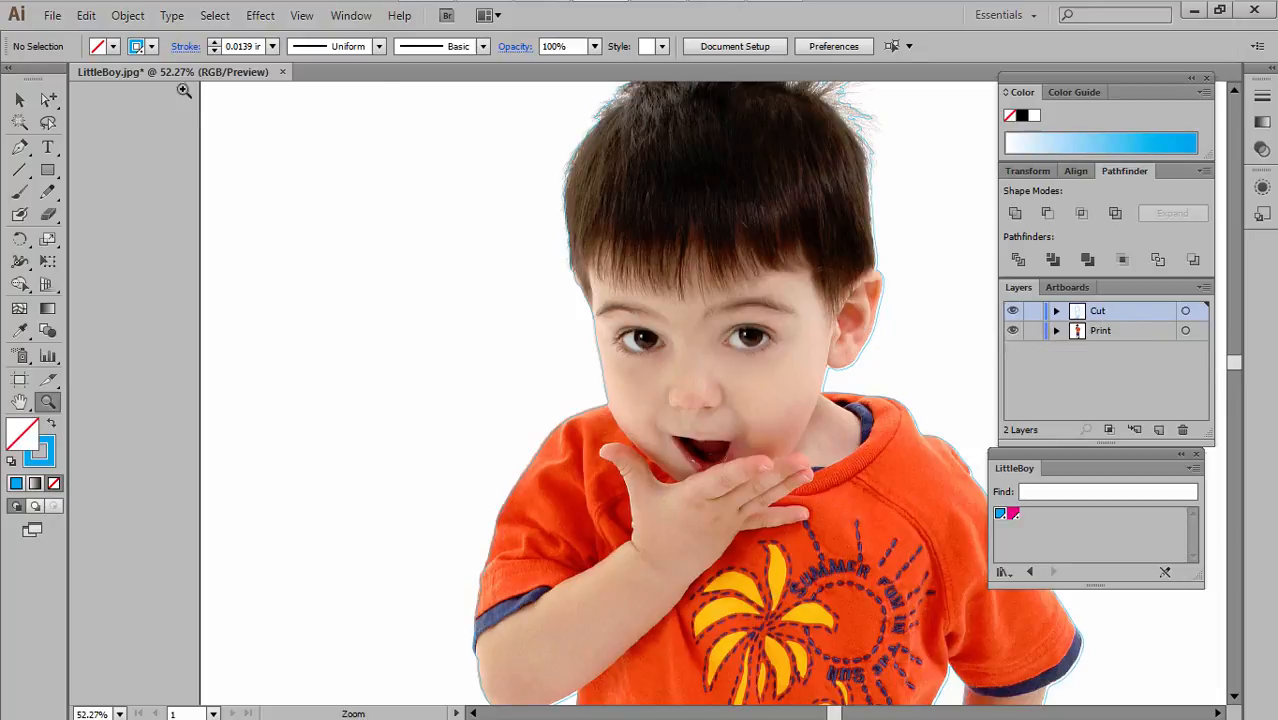
left_click(127, 15)
mouse_move(209, 391)
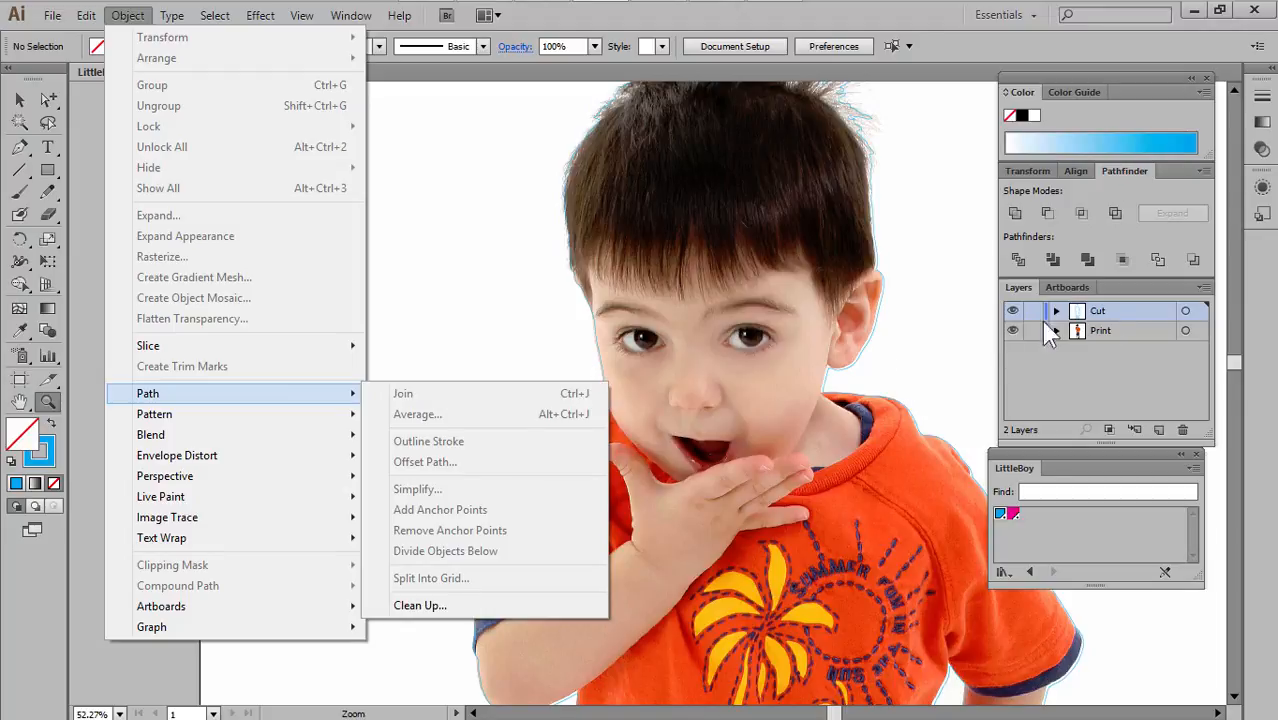
left_click(875, 338)
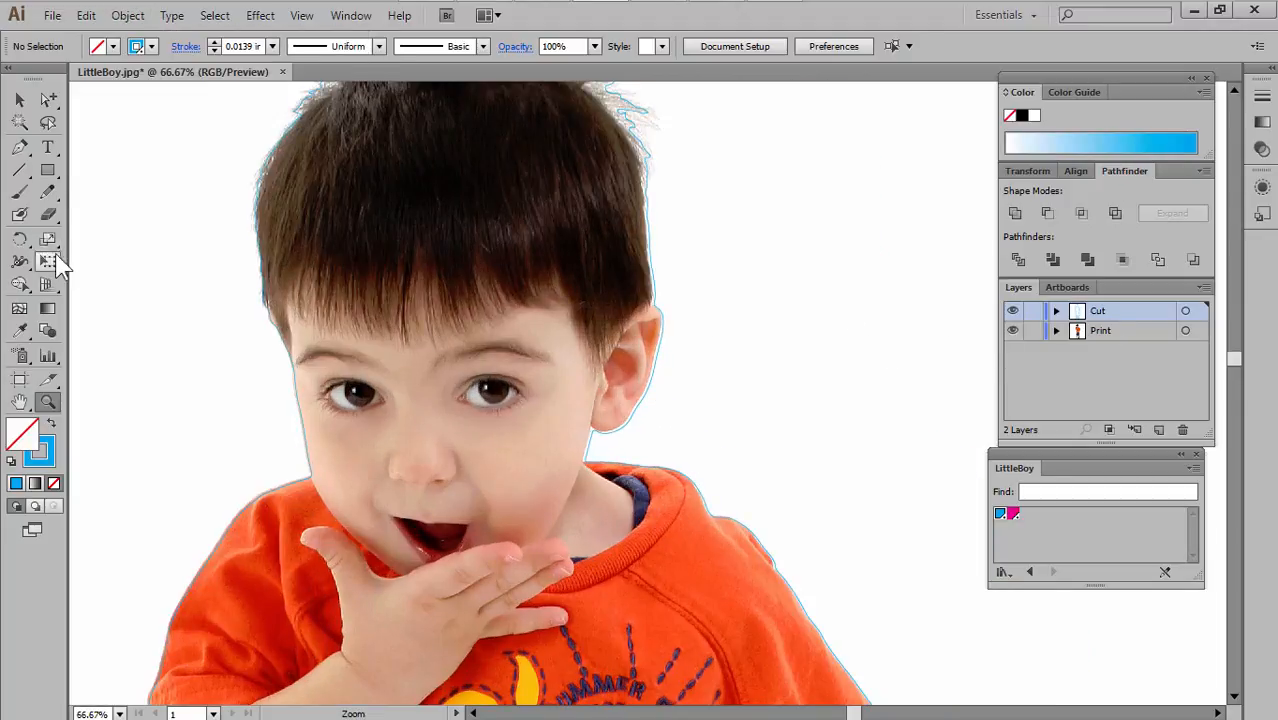
Offset the silhouette outline by 0.25 in with round joins, previewing the offset path around the boy.
left_click(19, 99)
left_click(658, 372)
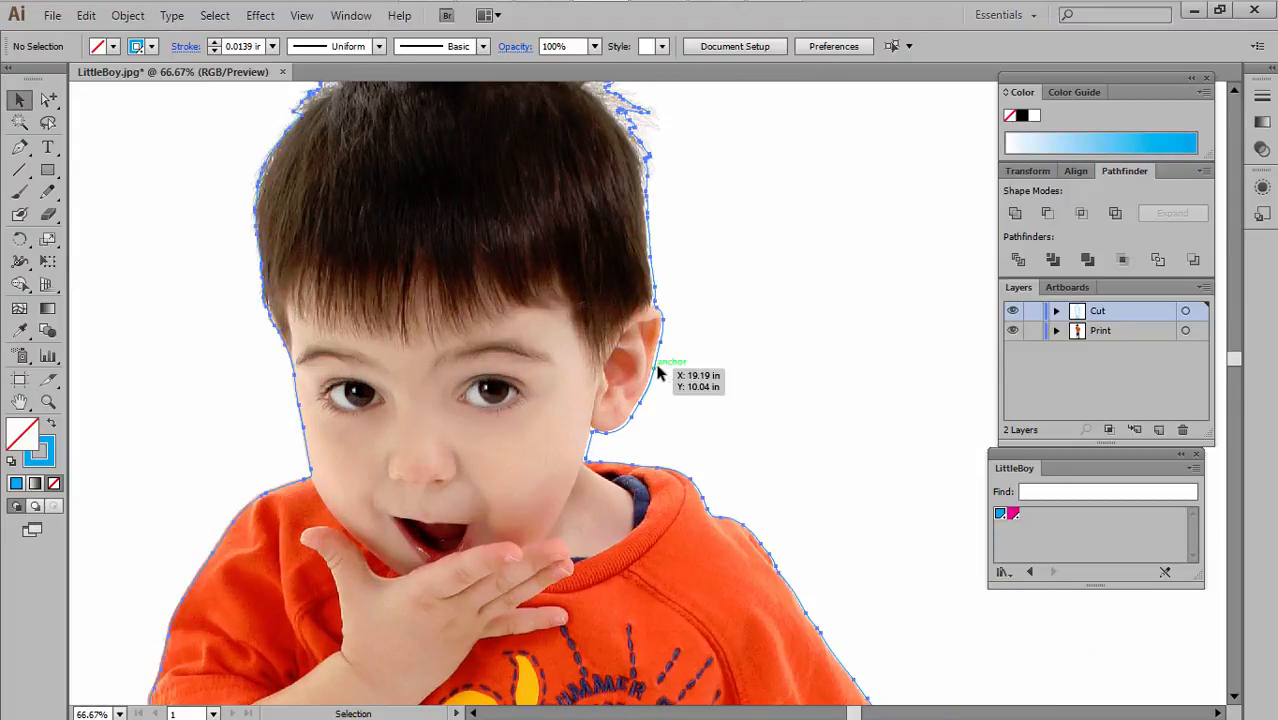
left_click(128, 16)
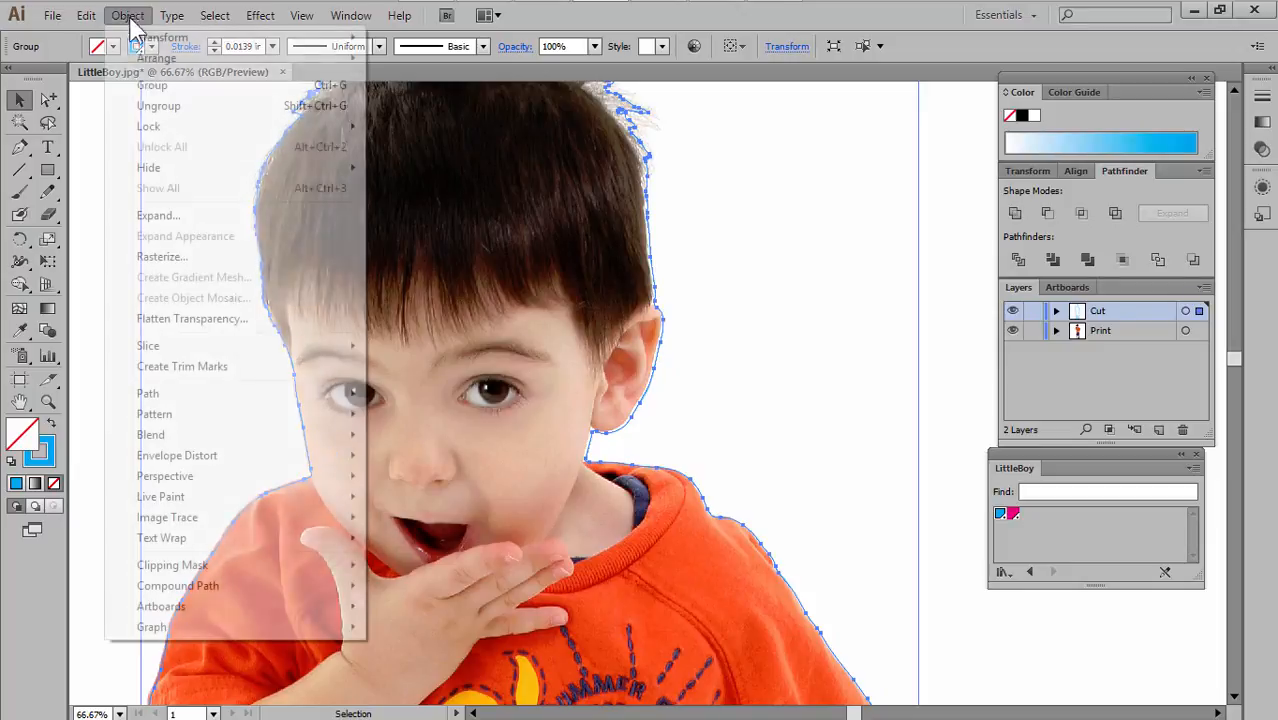
mouse_move(226, 393)
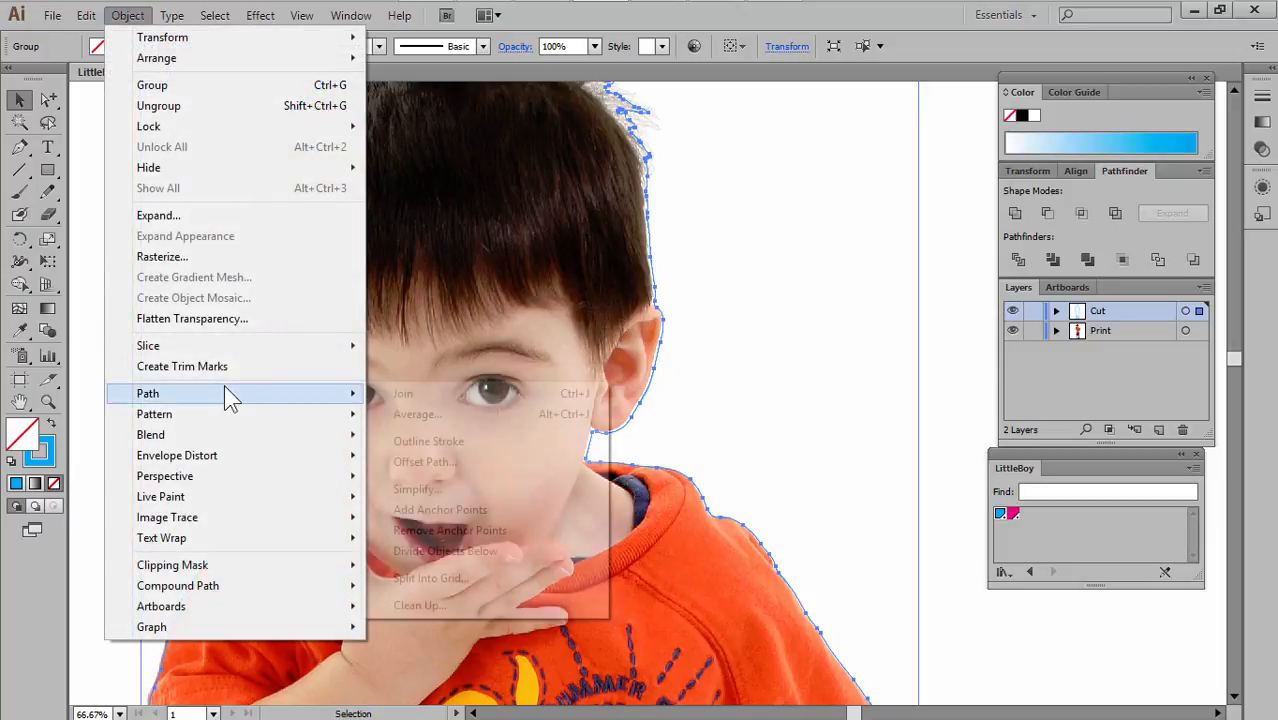
left_click(453, 459)
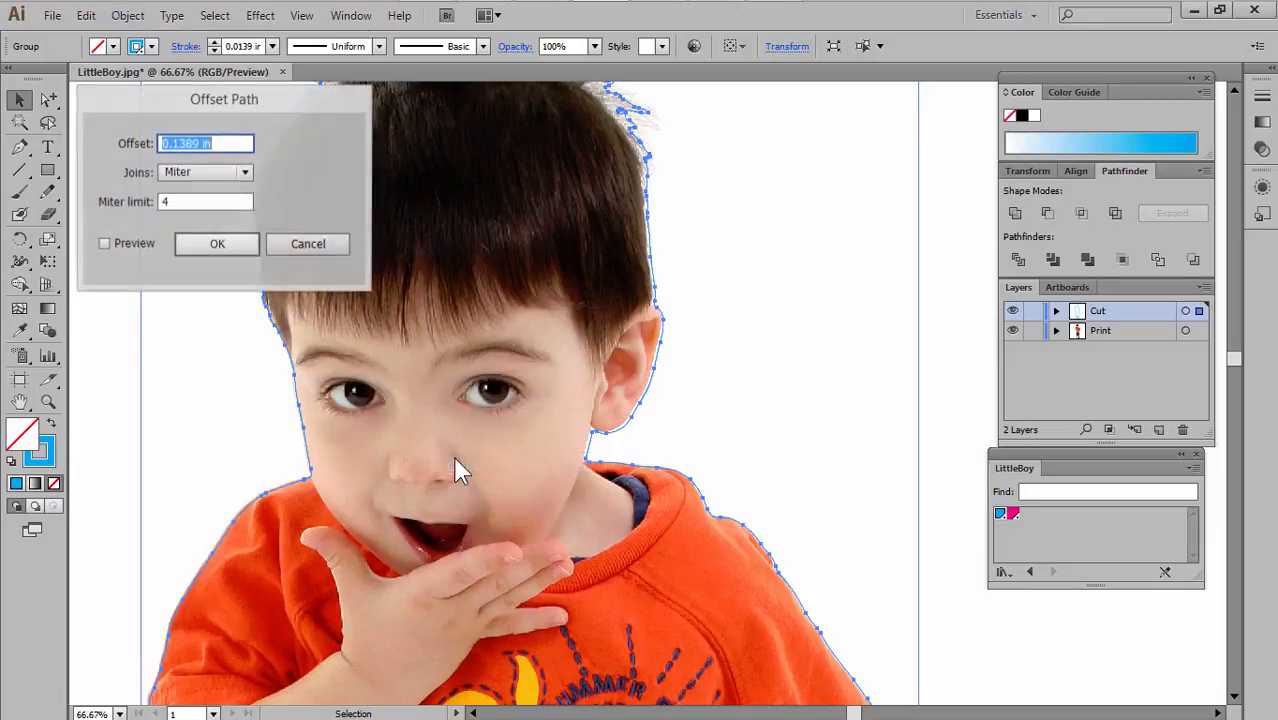
left_click(194, 172)
left_click(190, 206)
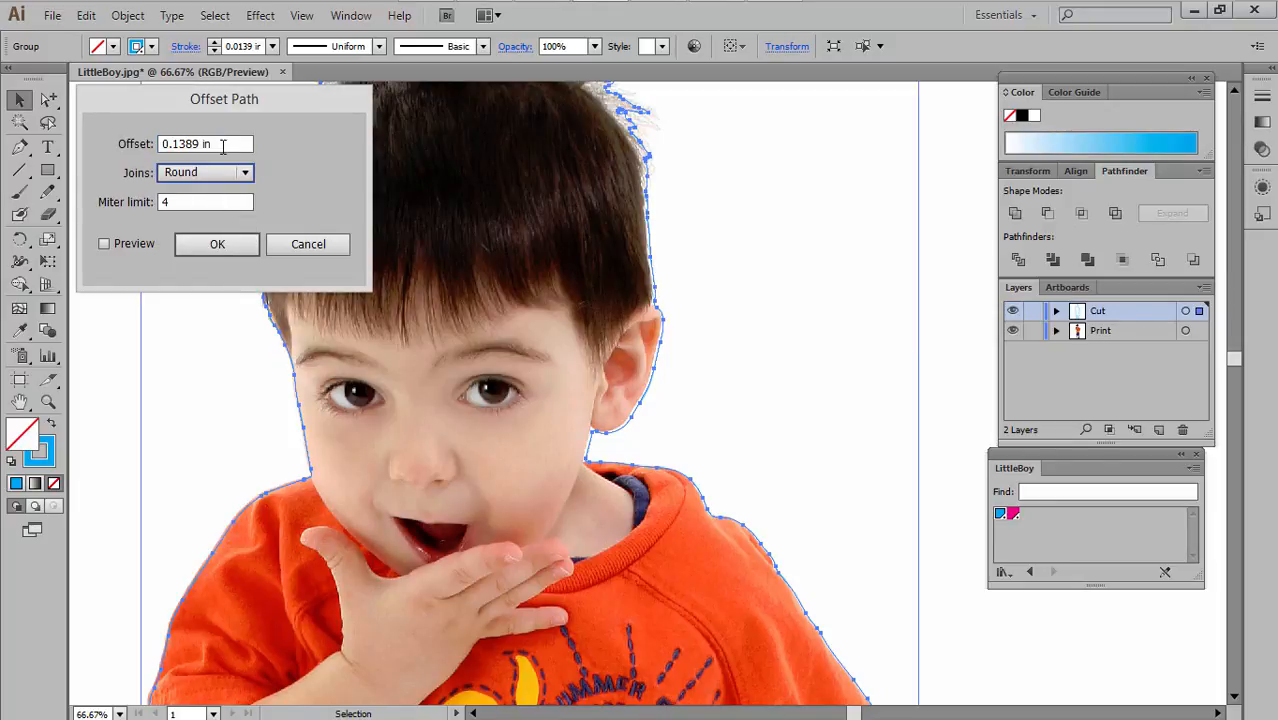
left_click_drag(223, 146, 101, 131)
type(".25")
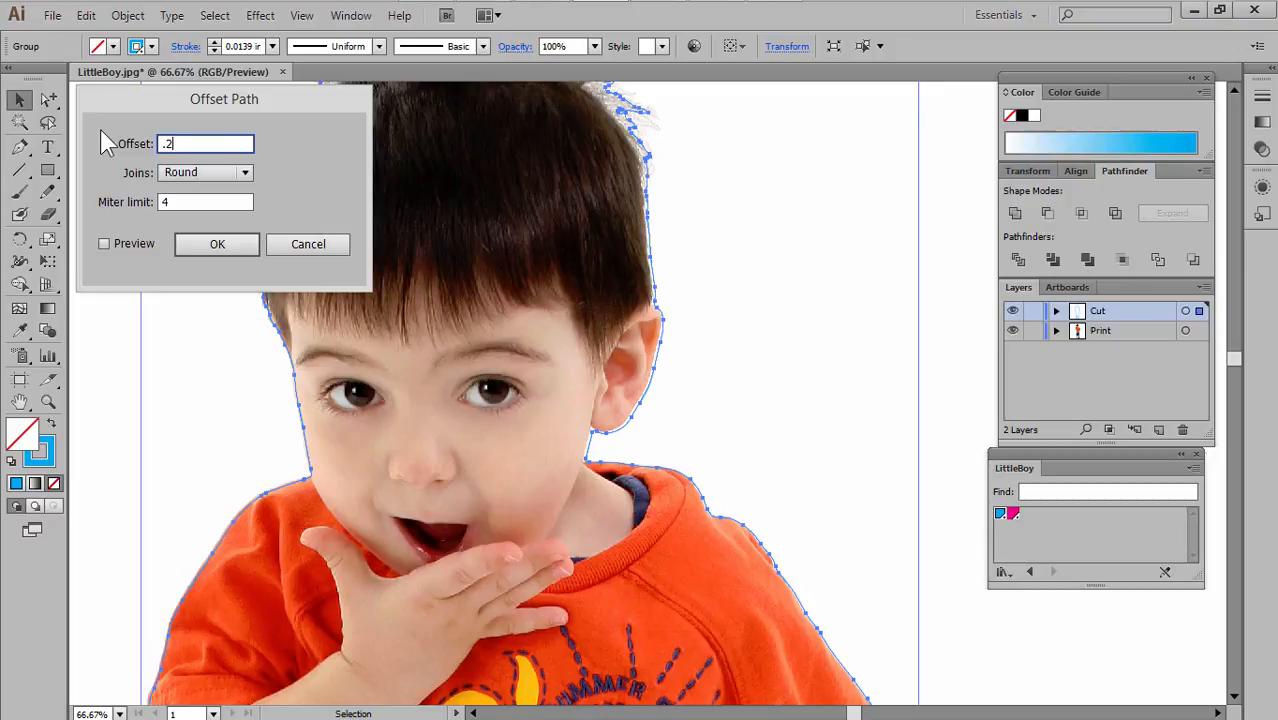
key("Tab")
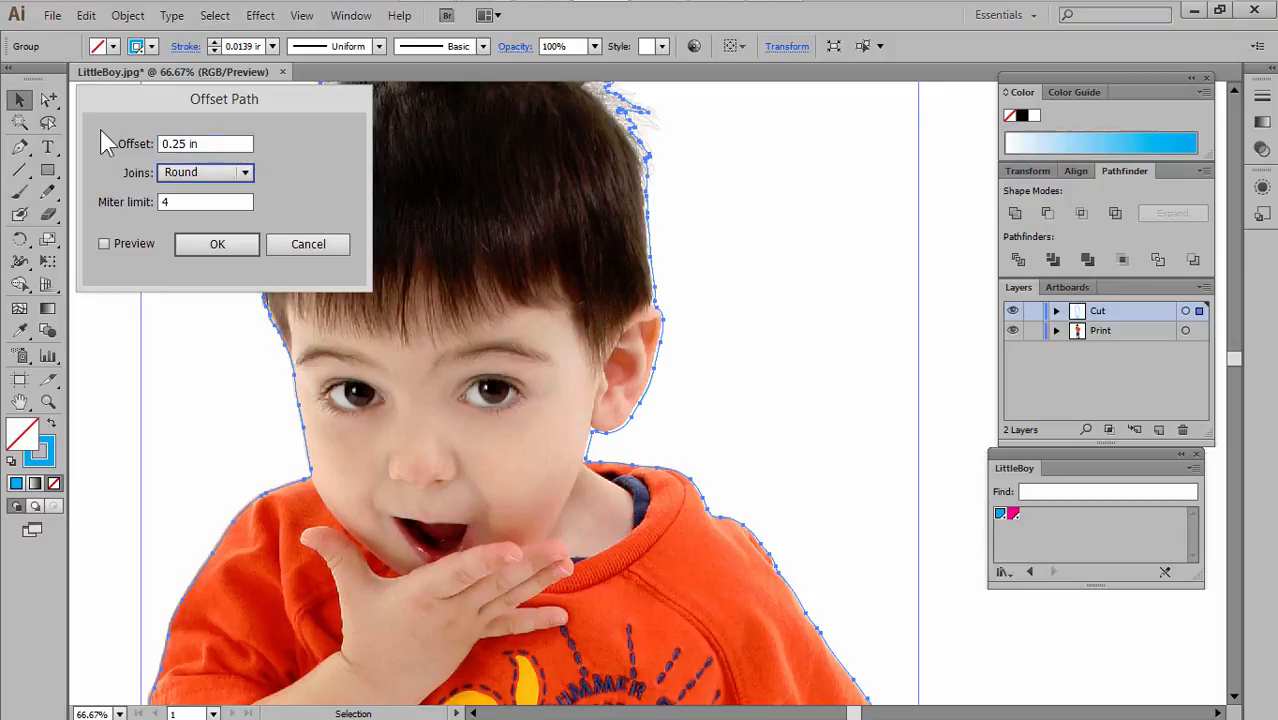
left_click(105, 244)
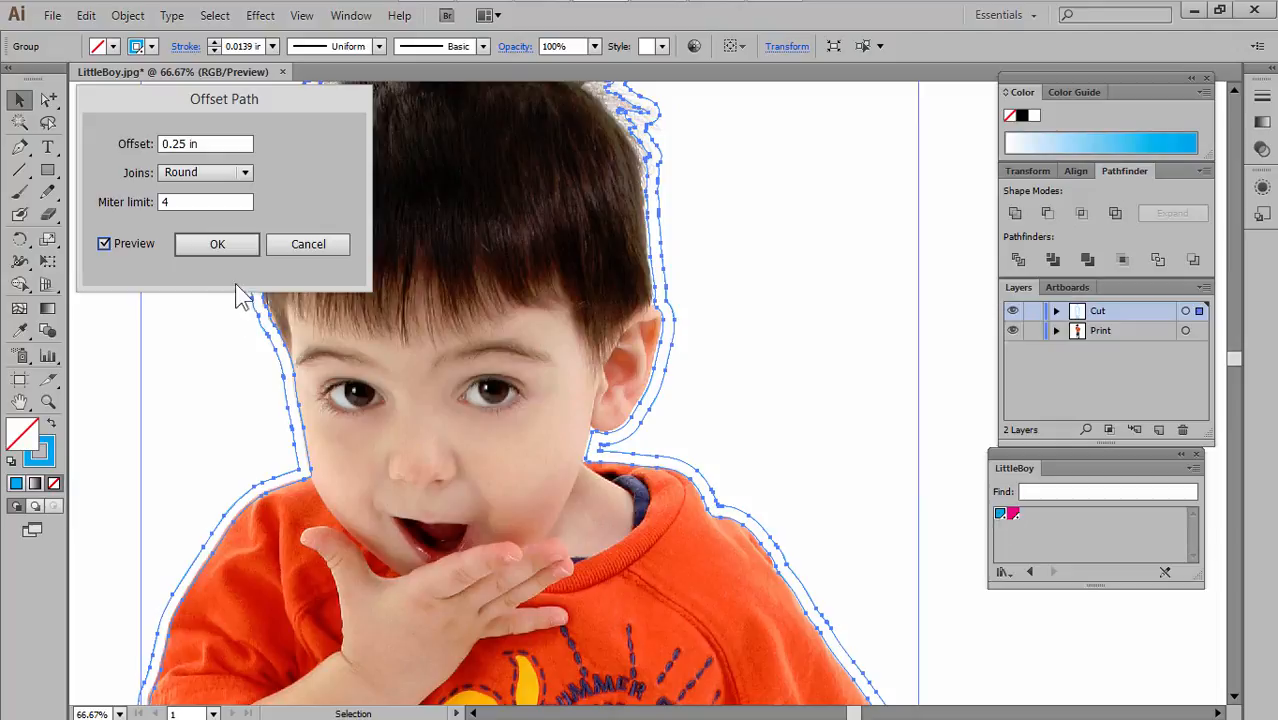
left_click(218, 245)
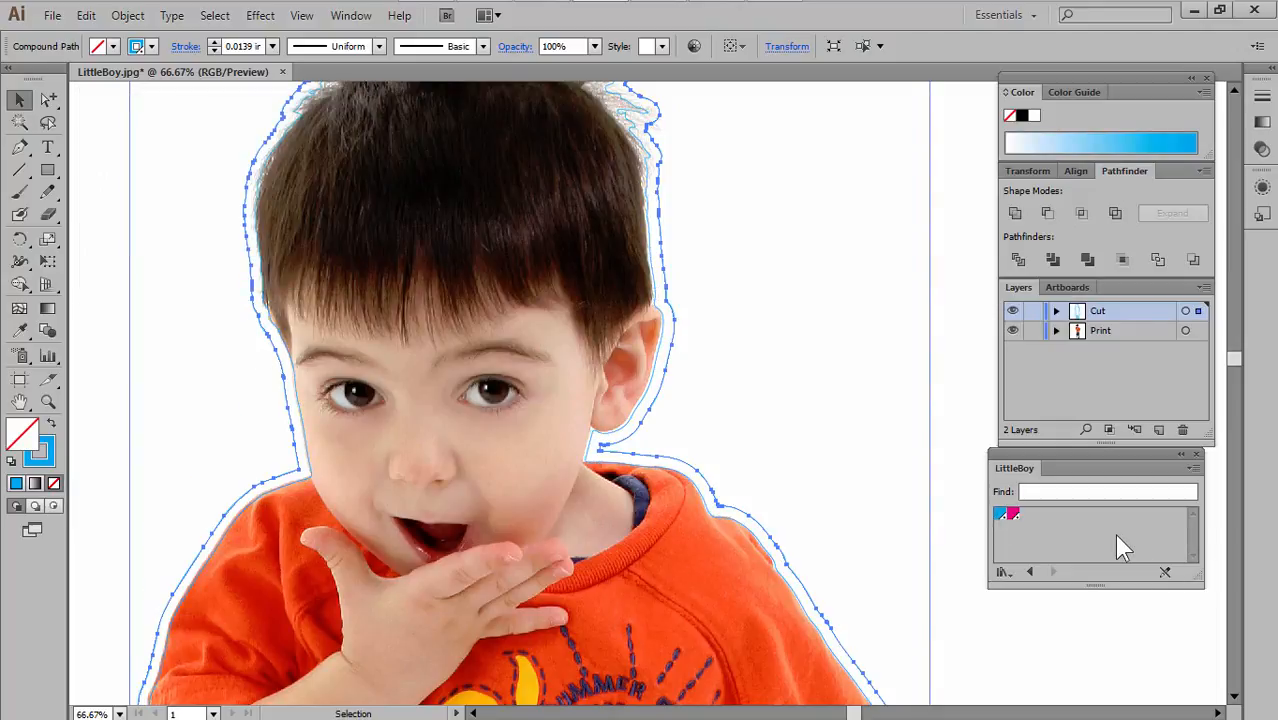
Expand the Cut layer's group and hide the original inner outline, leaving only the offset contour shown around the boy.
left_click(873, 543)
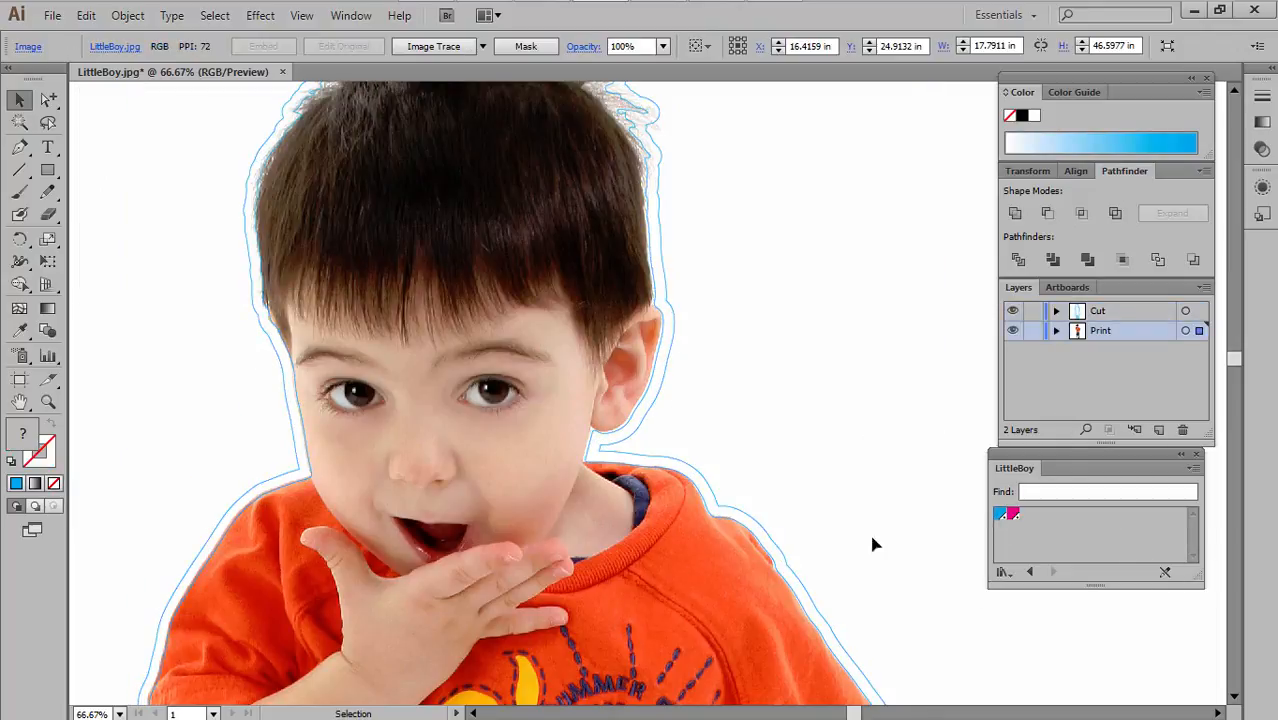
left_click(1056, 311)
left_click(1075, 331)
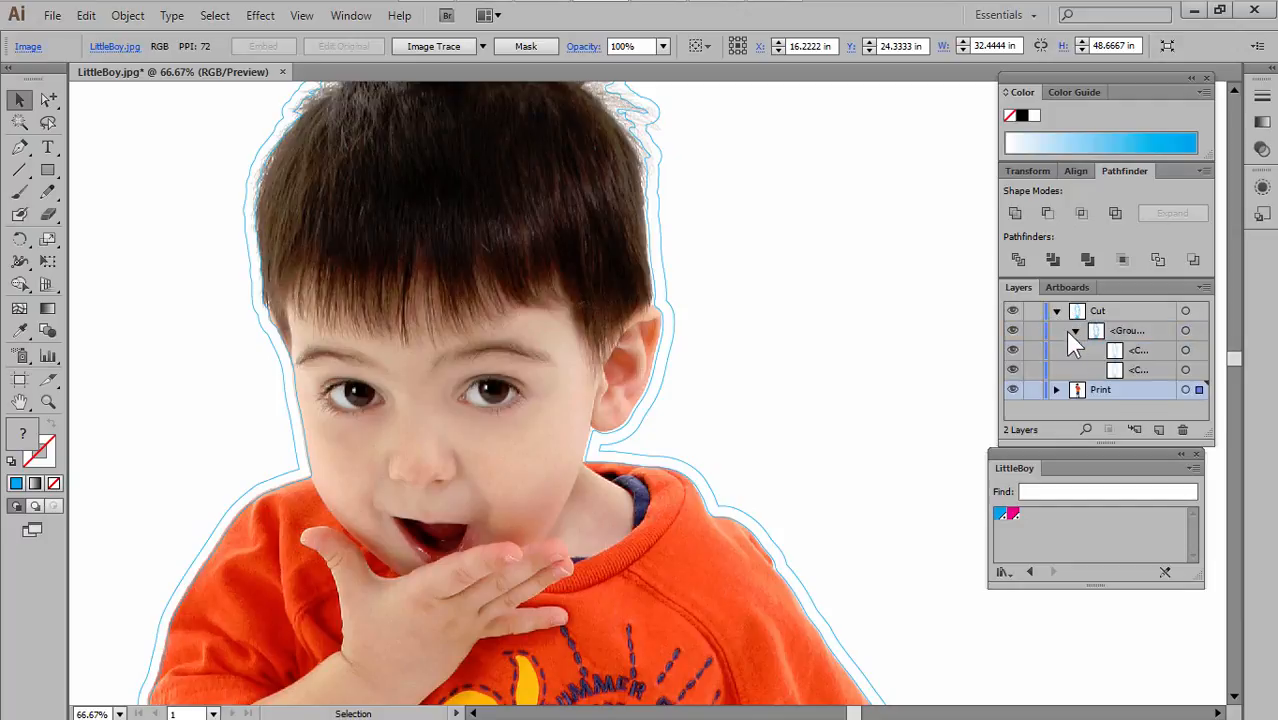
left_click(1013, 351)
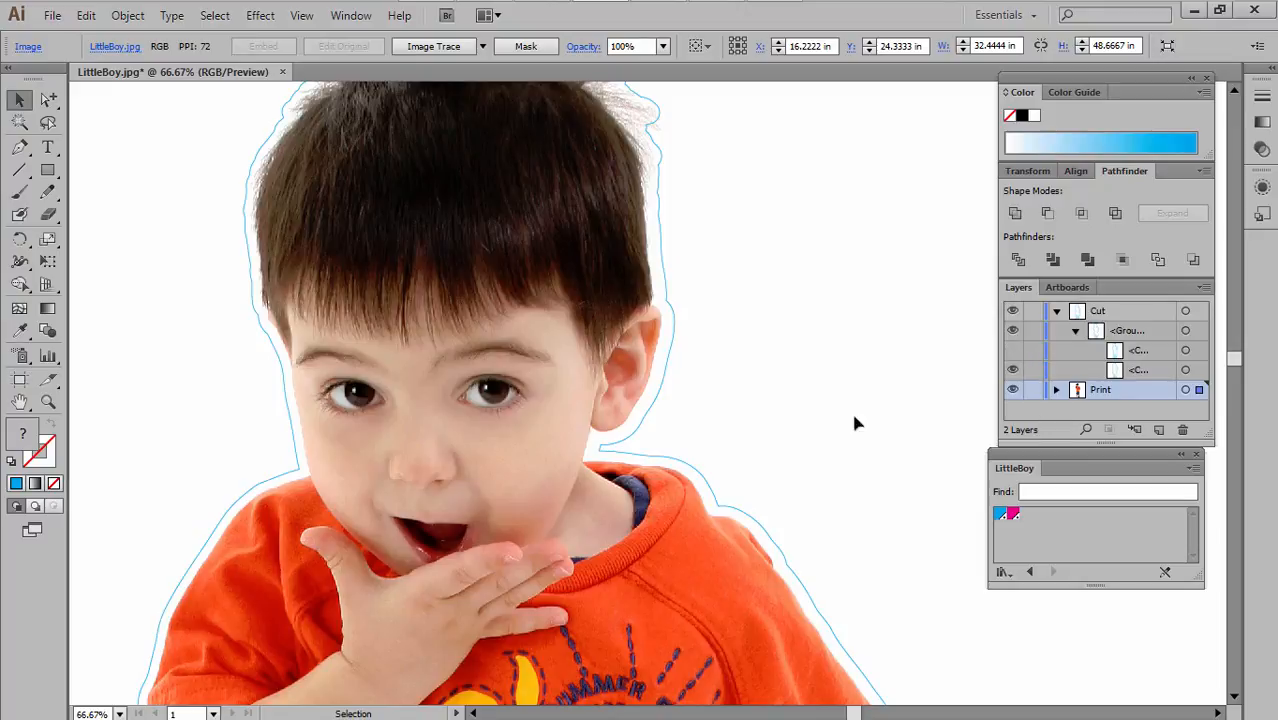
key("ctrl+0")
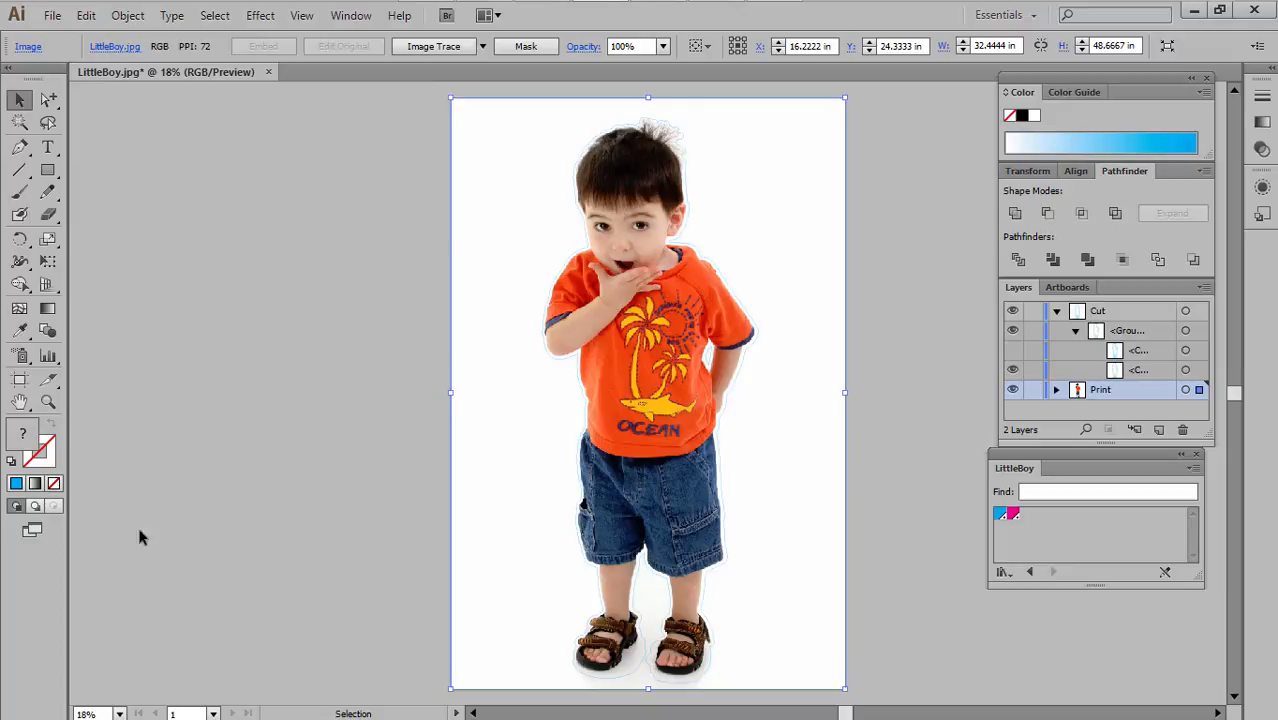
left_click(47, 401)
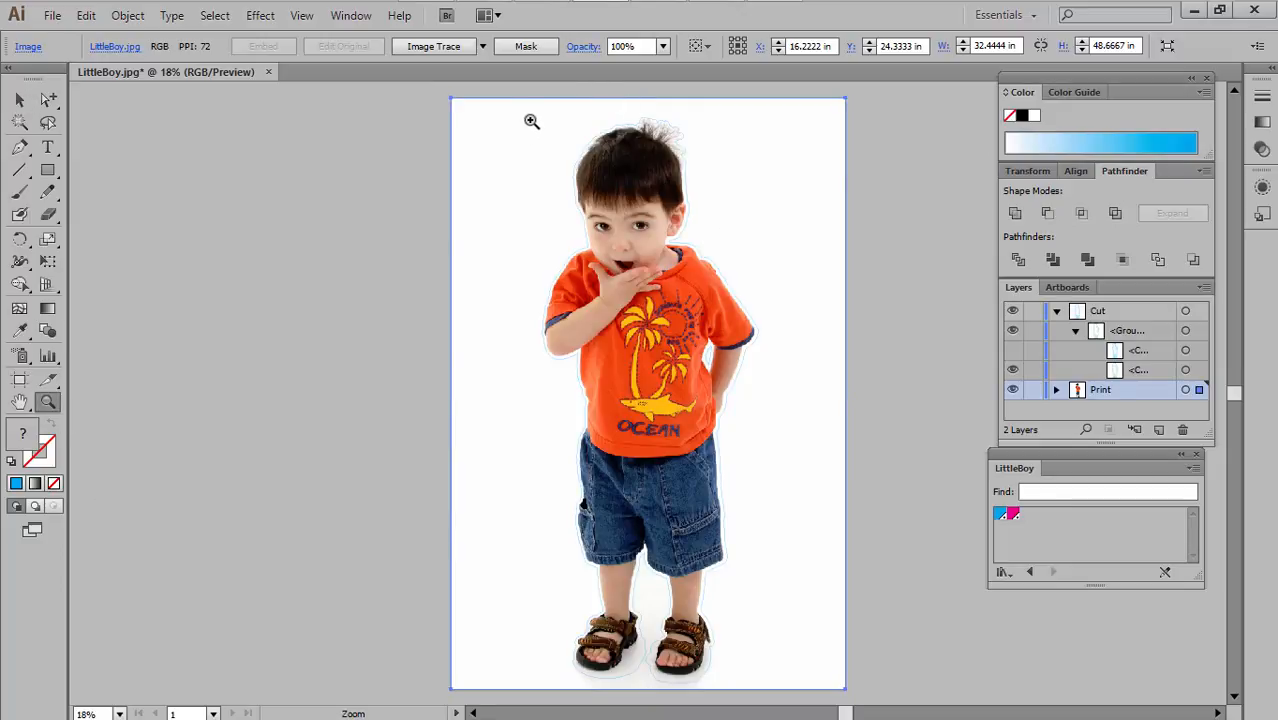
left_click_drag(531, 121, 778, 336)
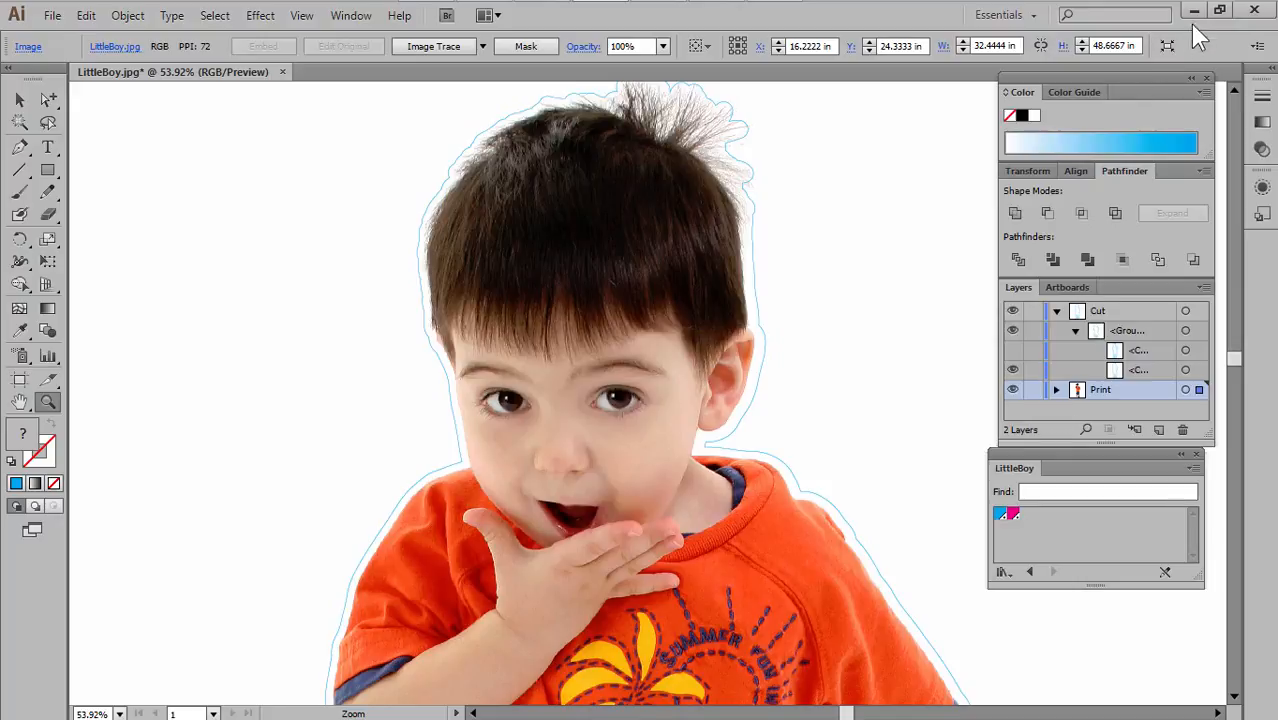
Switch to Flexi and open the recently used LittleBoy.jpg photo.
left_click(425, 18)
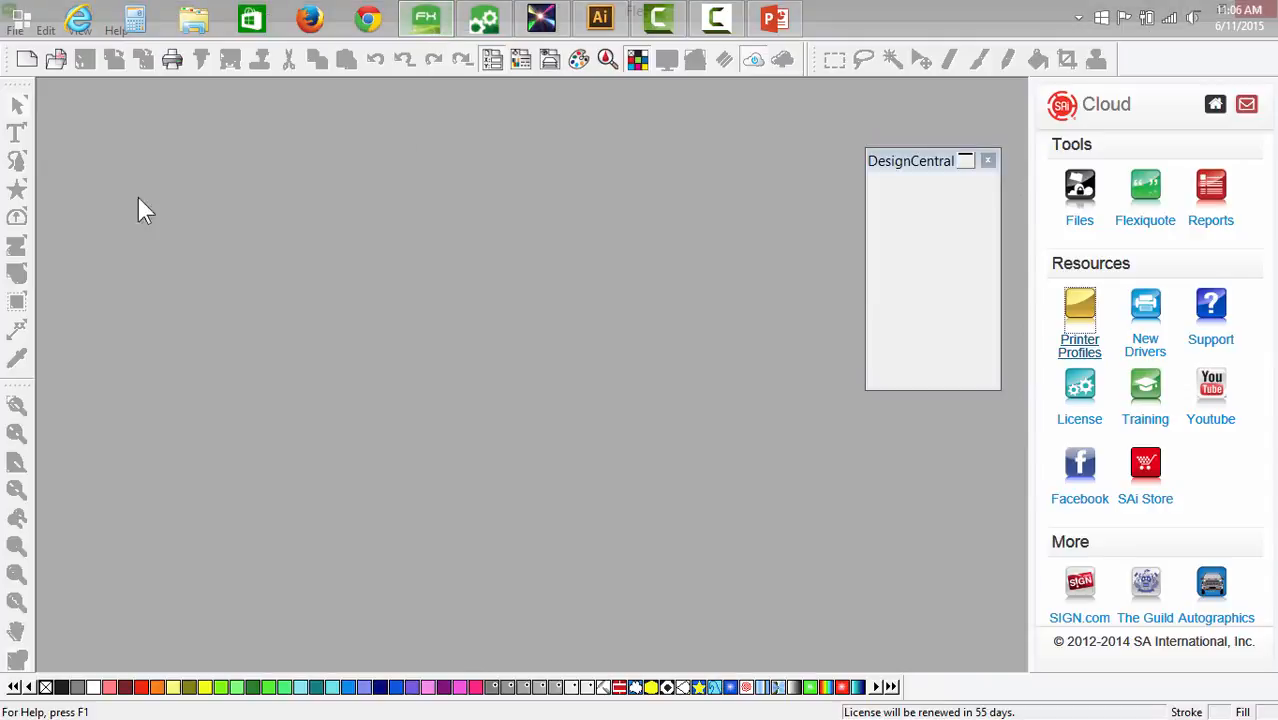
left_click(54, 62)
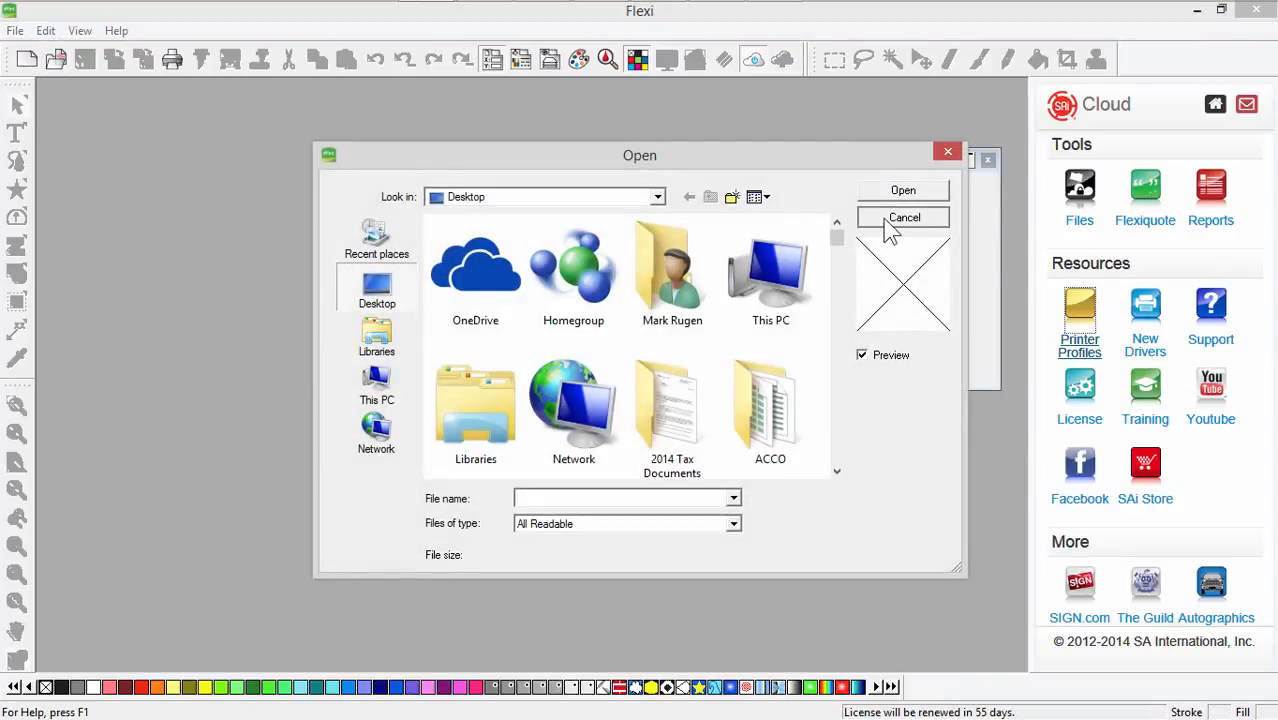
left_click(897, 218)
left_click(15, 30)
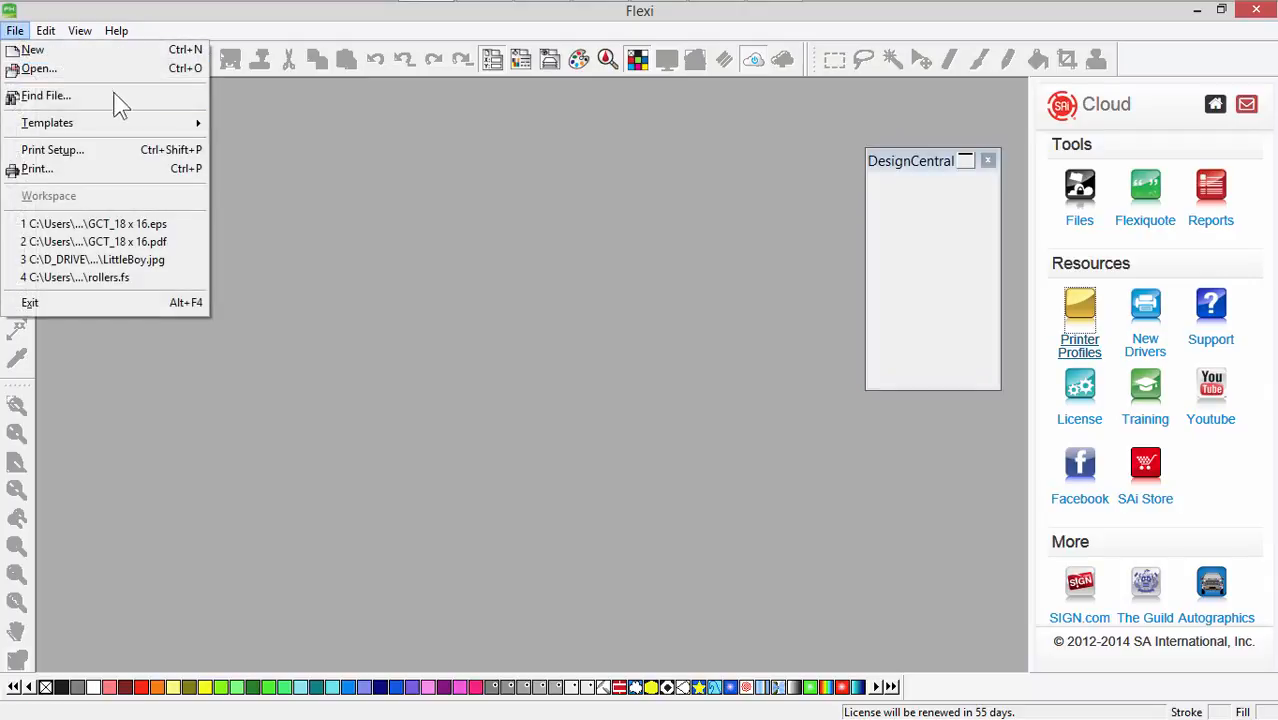
left_click(160, 257)
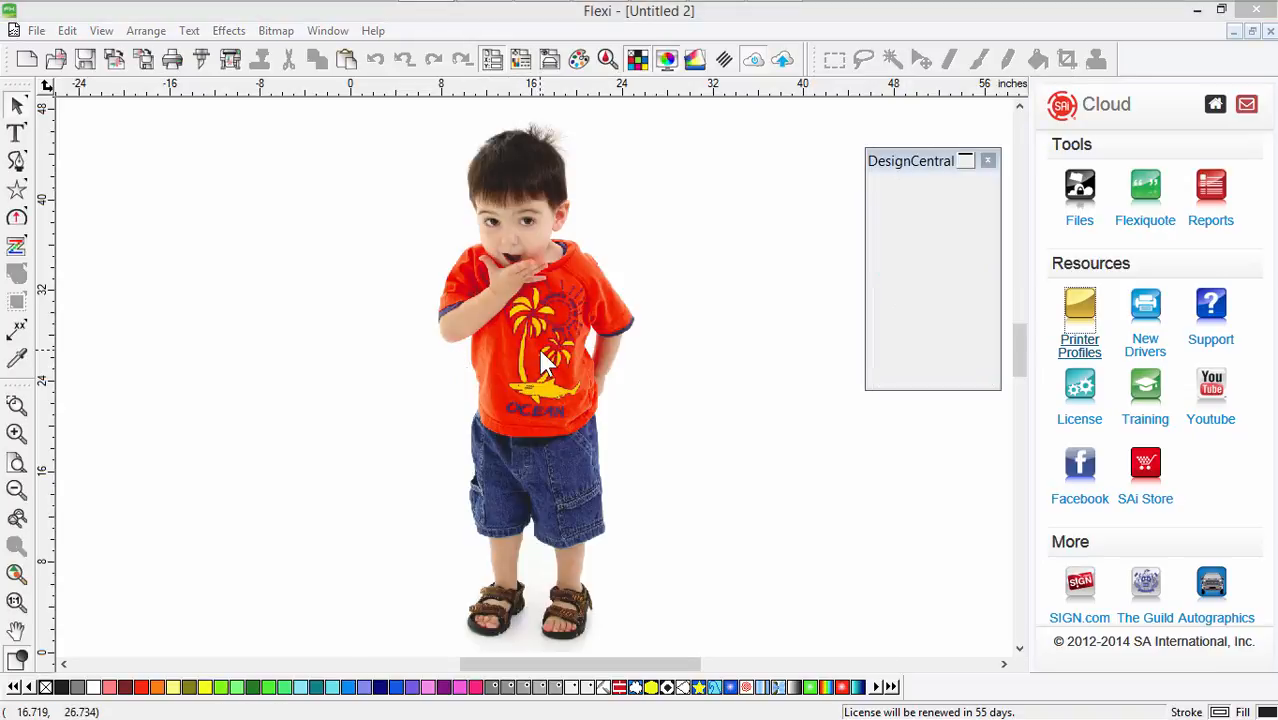
Try a contour cut of type Contour with a solid line directly on the unmasked boy photo, then reselect the photo.
left_click(537, 345)
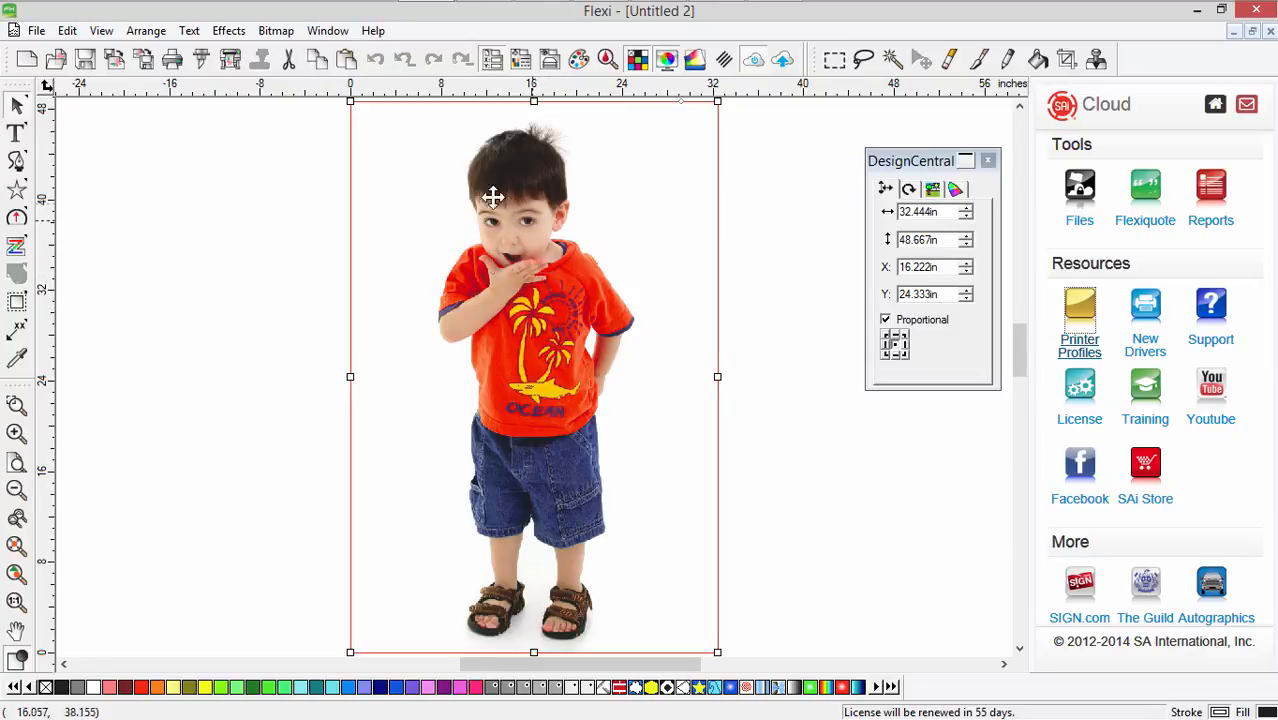
left_click(222, 36)
left_click(191, 121)
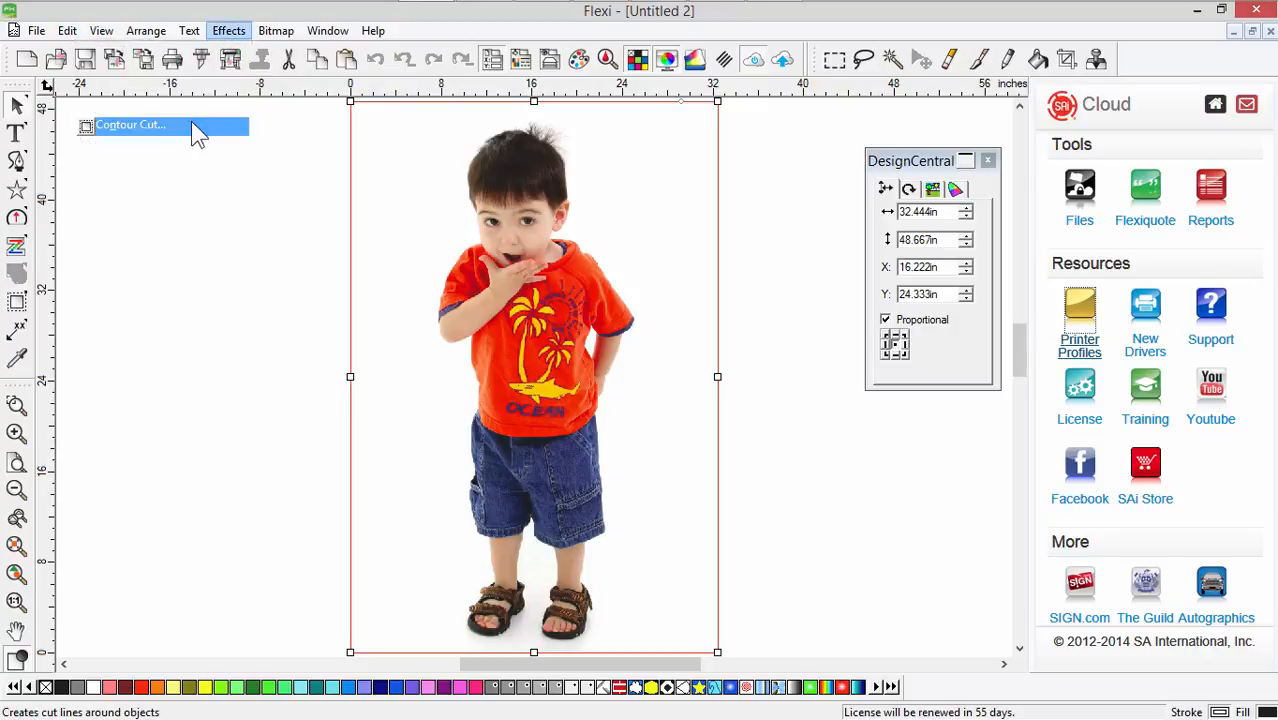
left_click(950, 212)
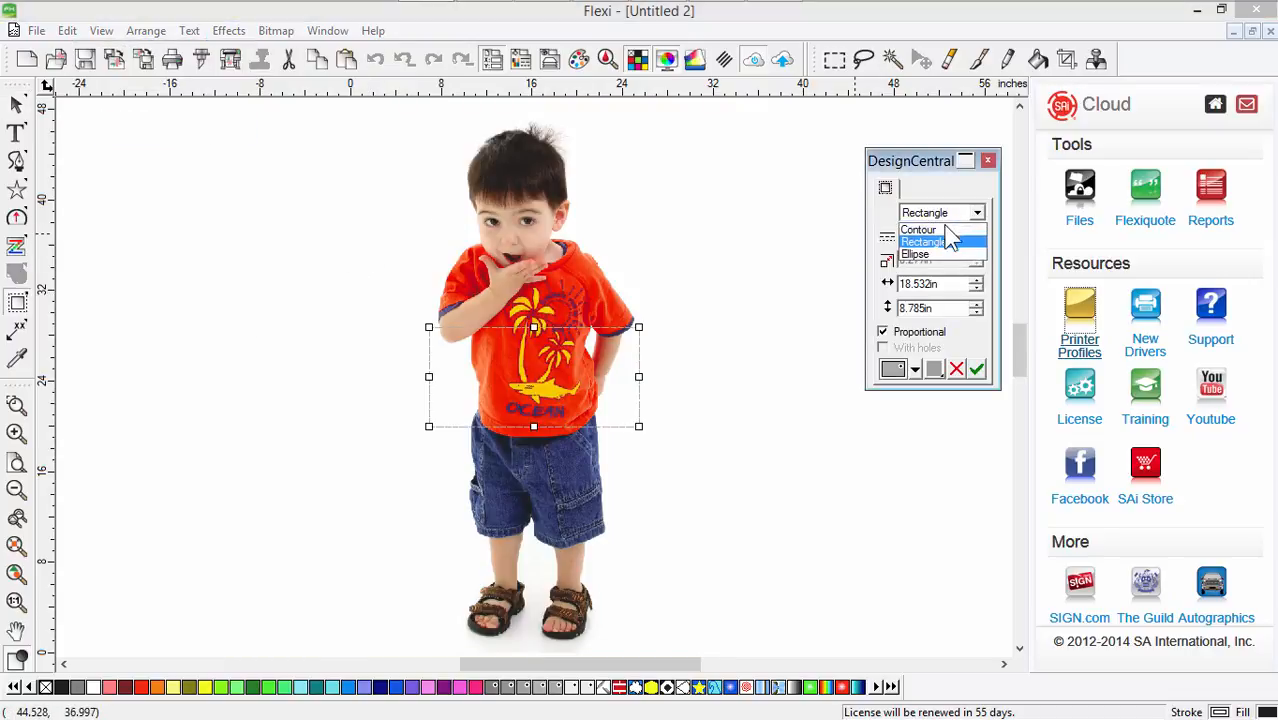
left_click(930, 229)
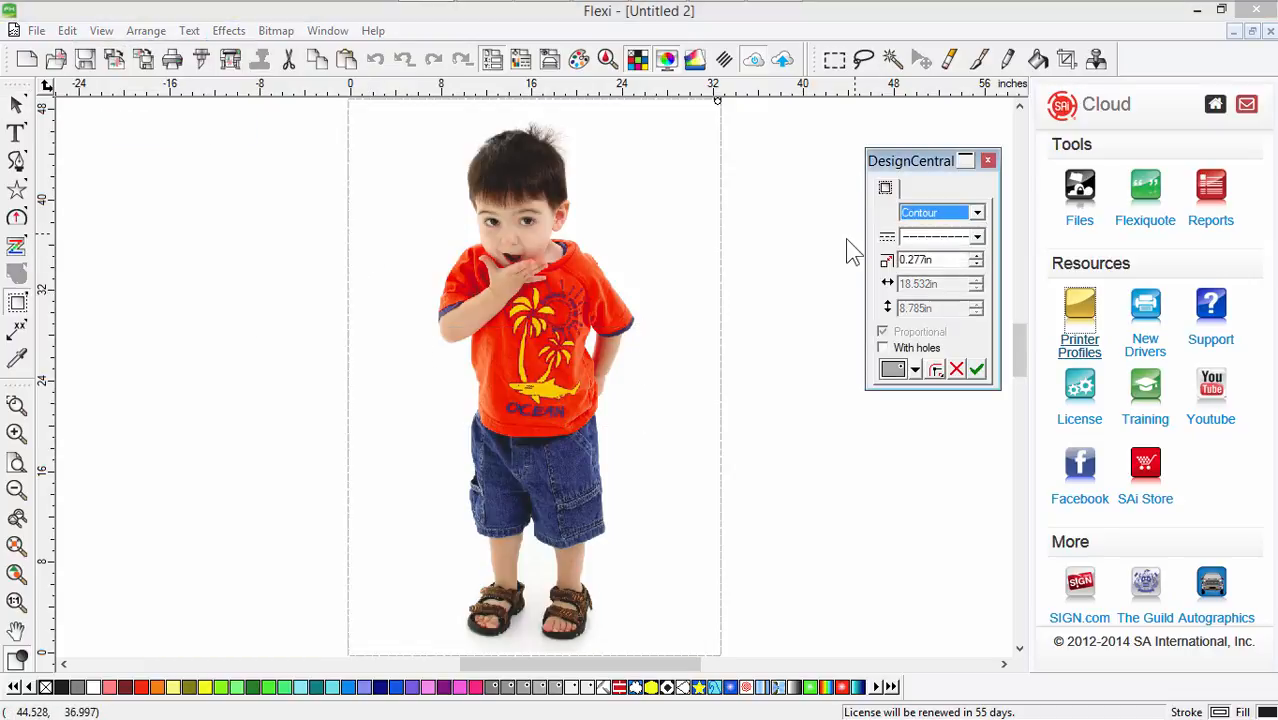
left_click(938, 237)
left_click(937, 260)
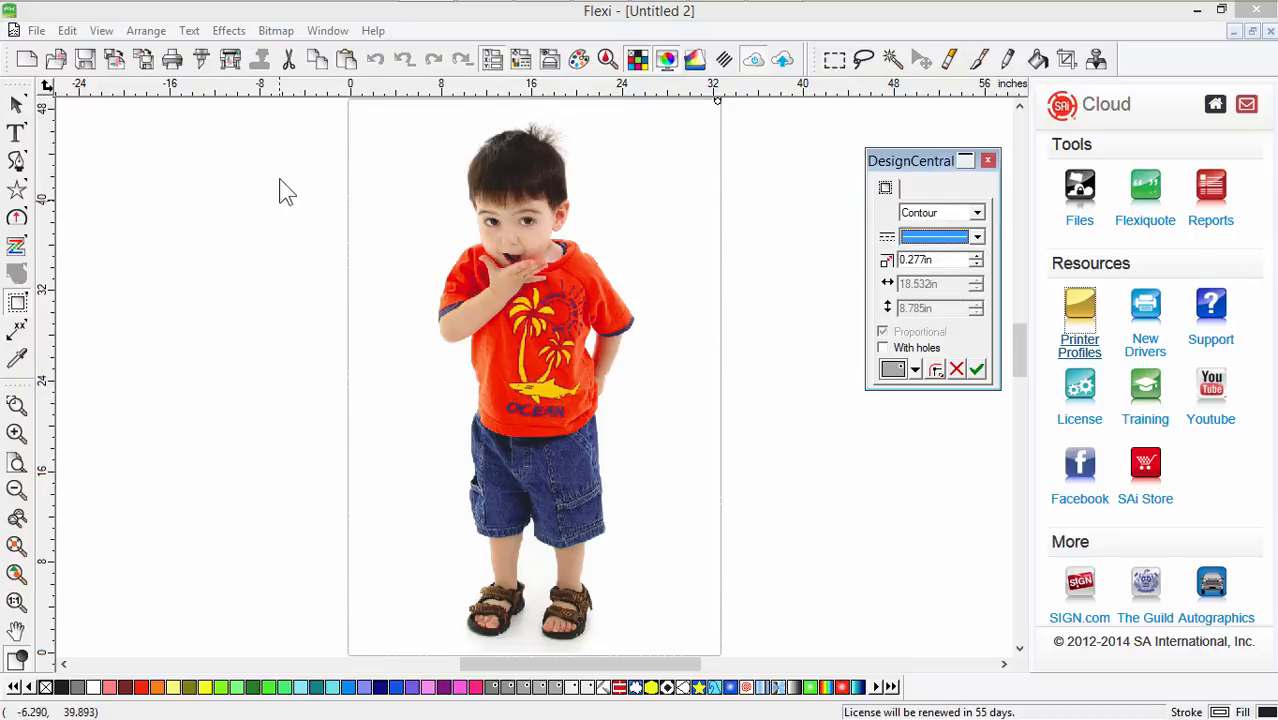
left_click(174, 243)
left_click(682, 256)
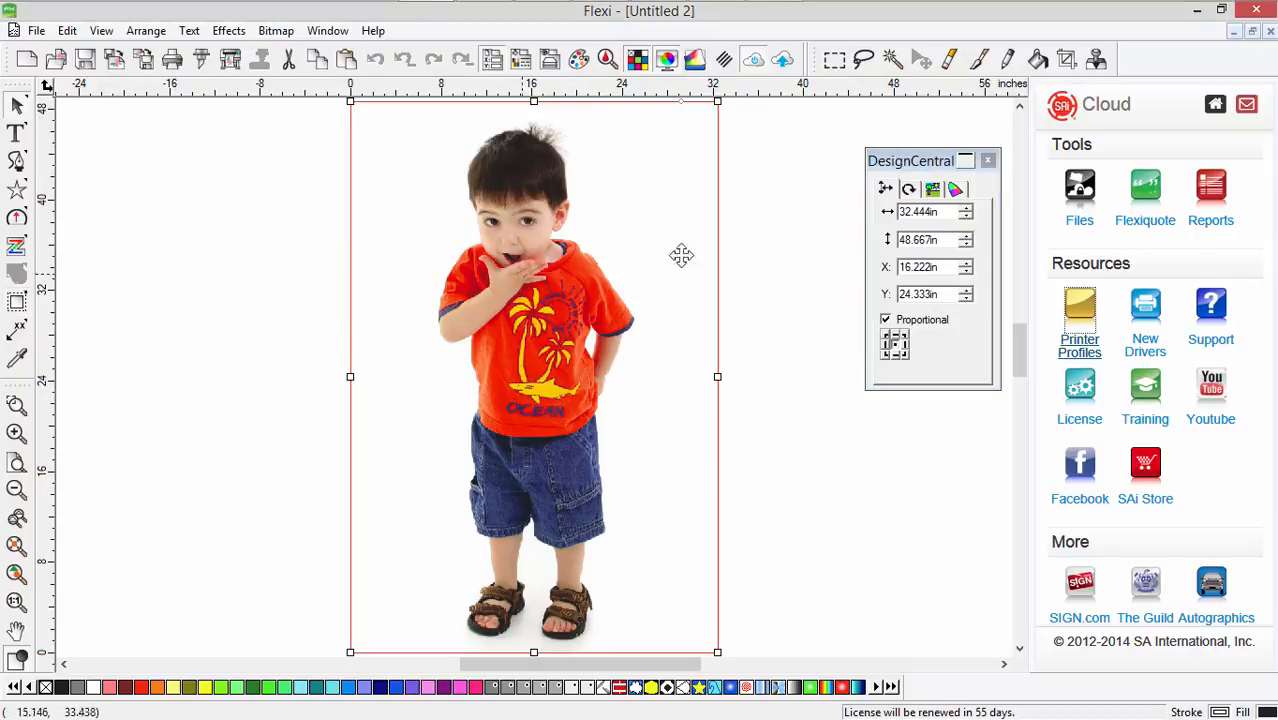
left_click(774, 272)
left_click(610, 198)
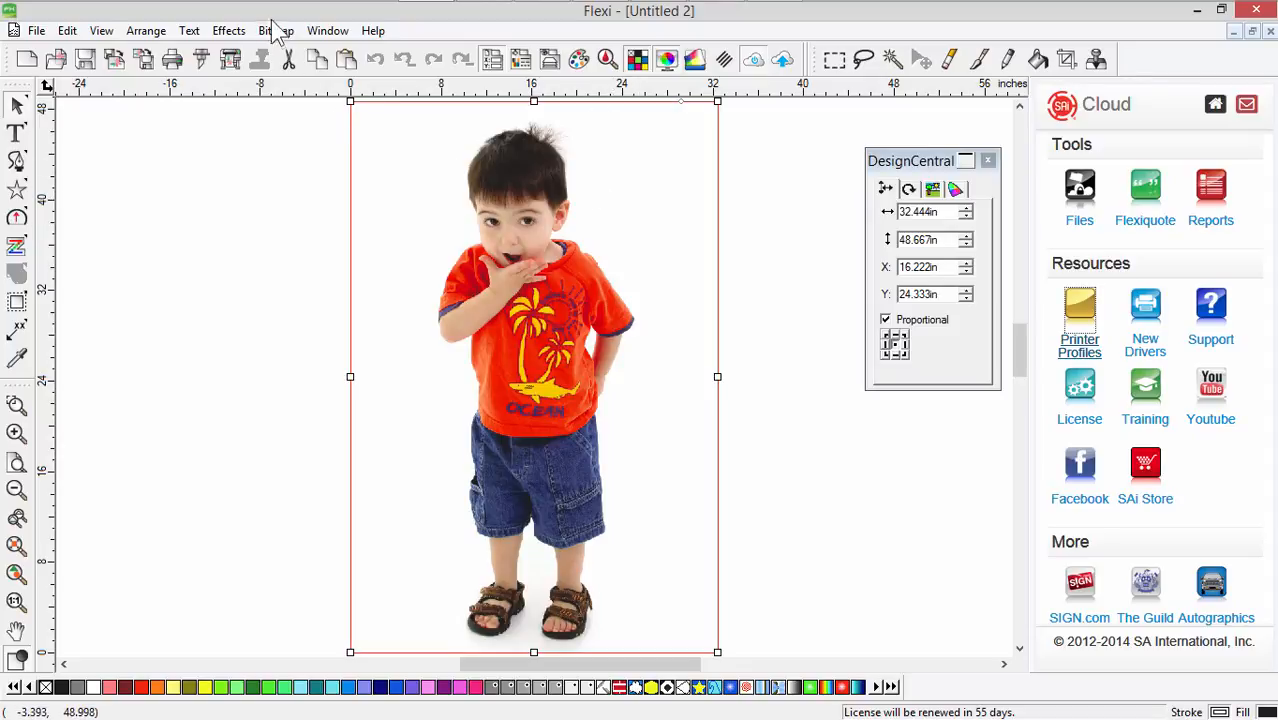
Make the white background around the boy in the photo transparent, using a tolerance of 32.
left_click(276, 32)
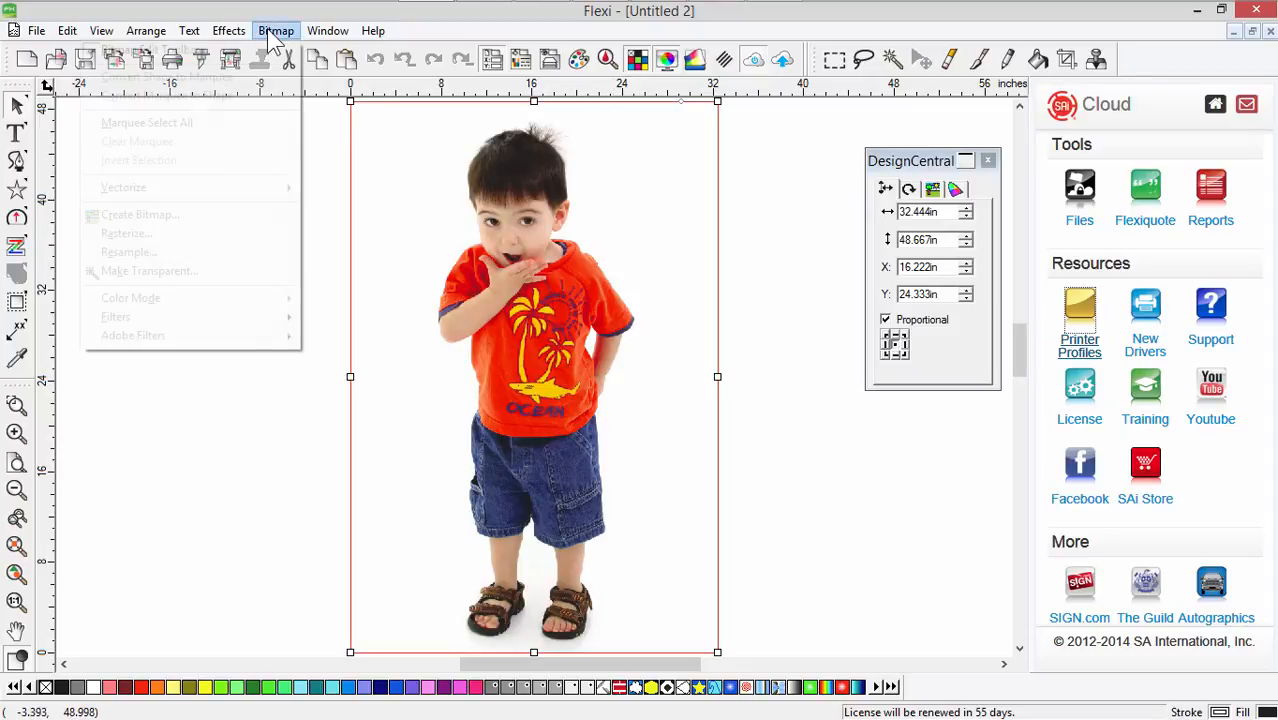
left_click(188, 271)
left_click(437, 237)
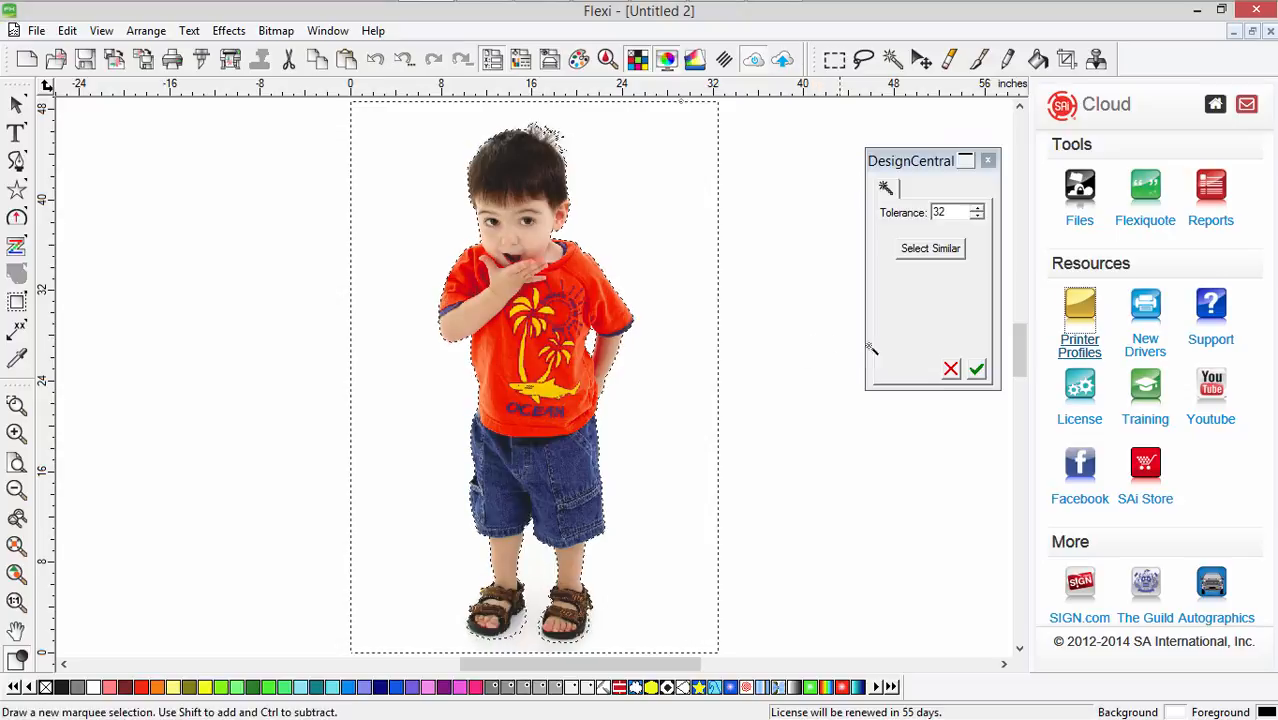
left_click(976, 370)
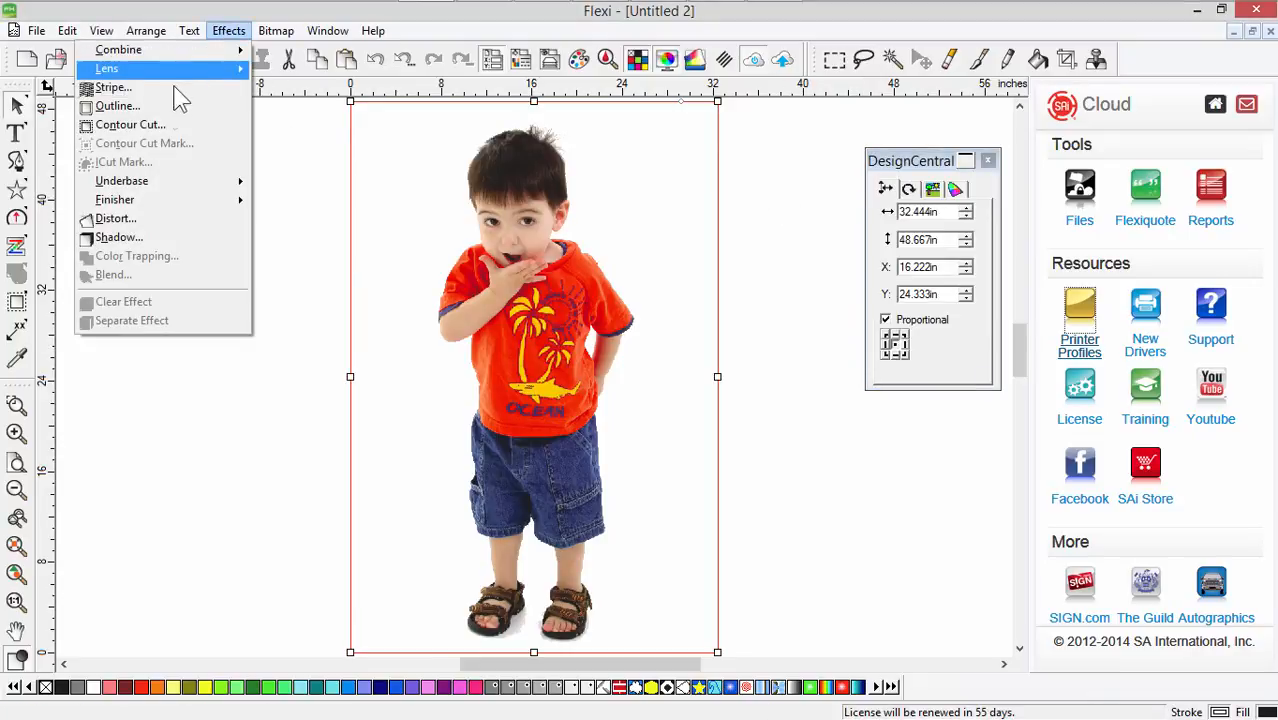
Apply a solid-line contour cut of type Contour around the masked boy with an offset of 0.250 in.
left_click(165, 125)
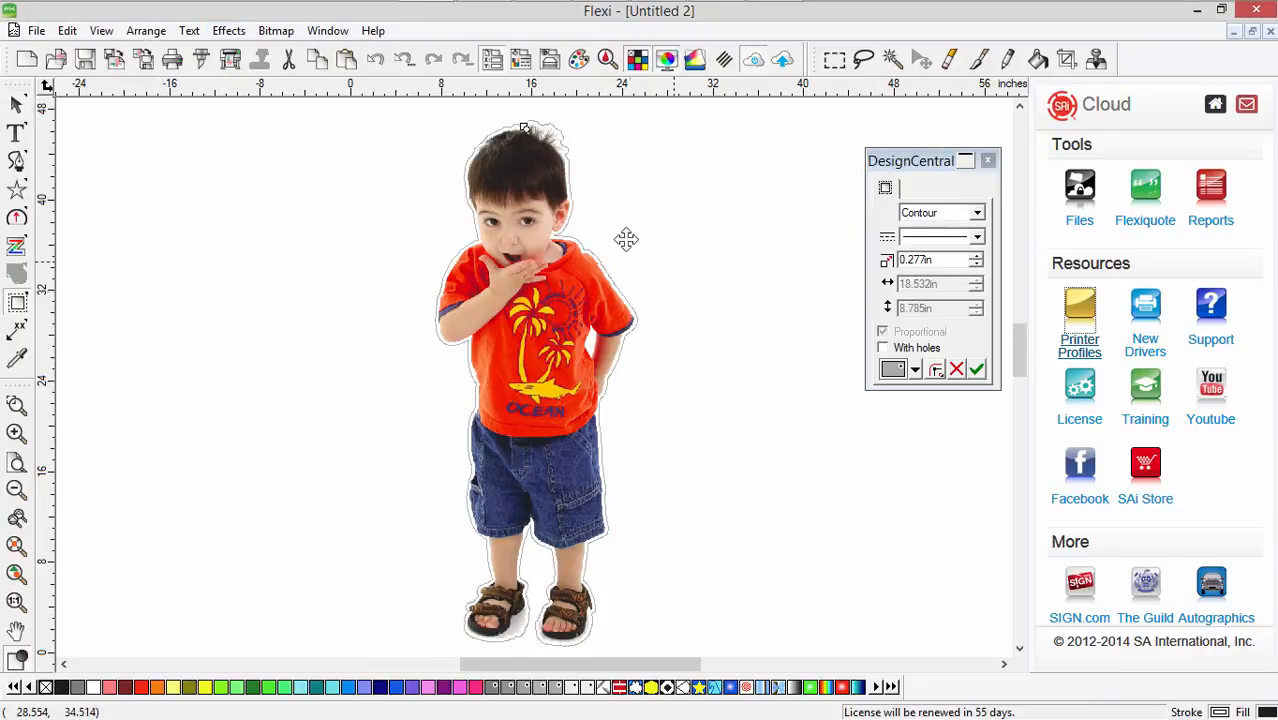
left_click_drag(944, 262, 887, 258)
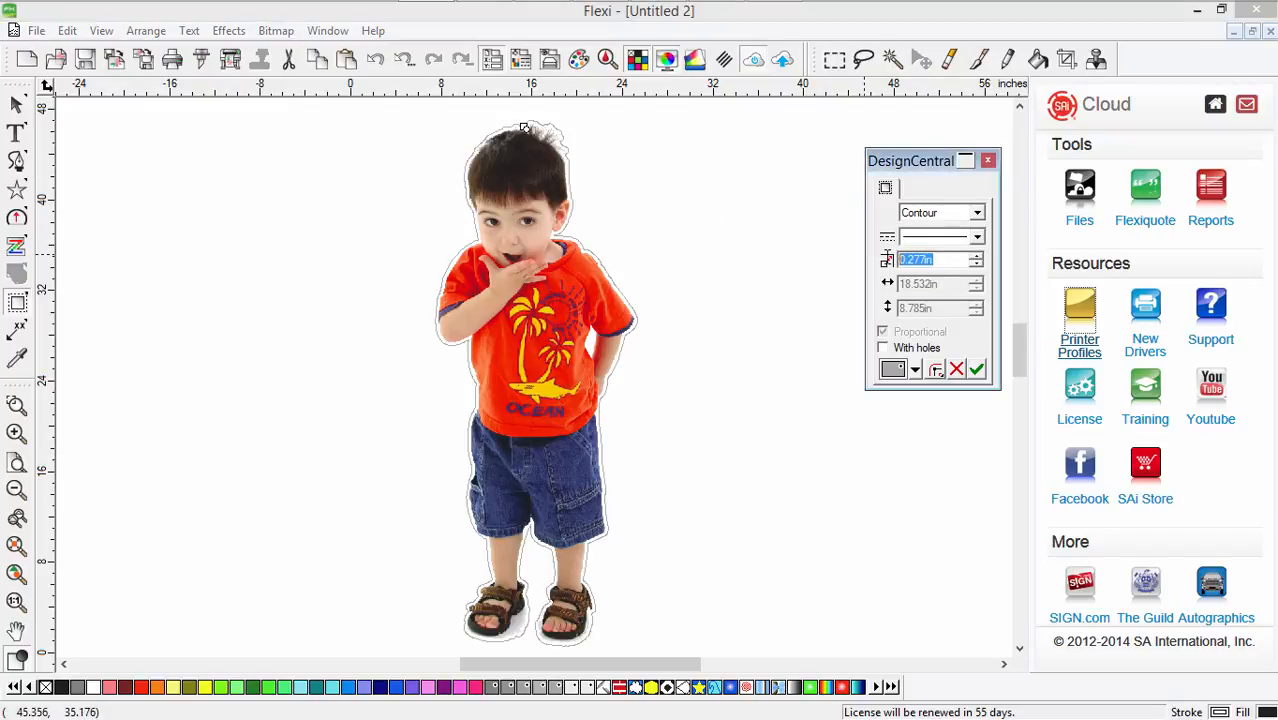
type("25")
key("Return")
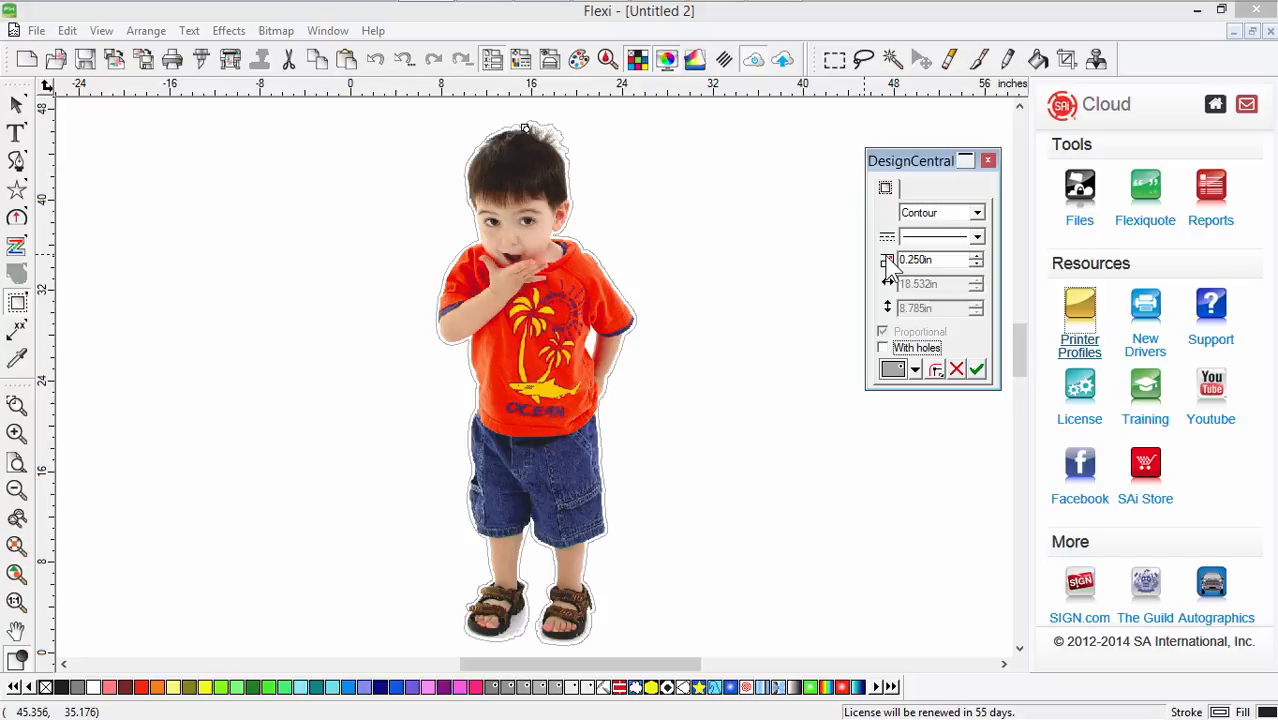
left_click(976, 369)
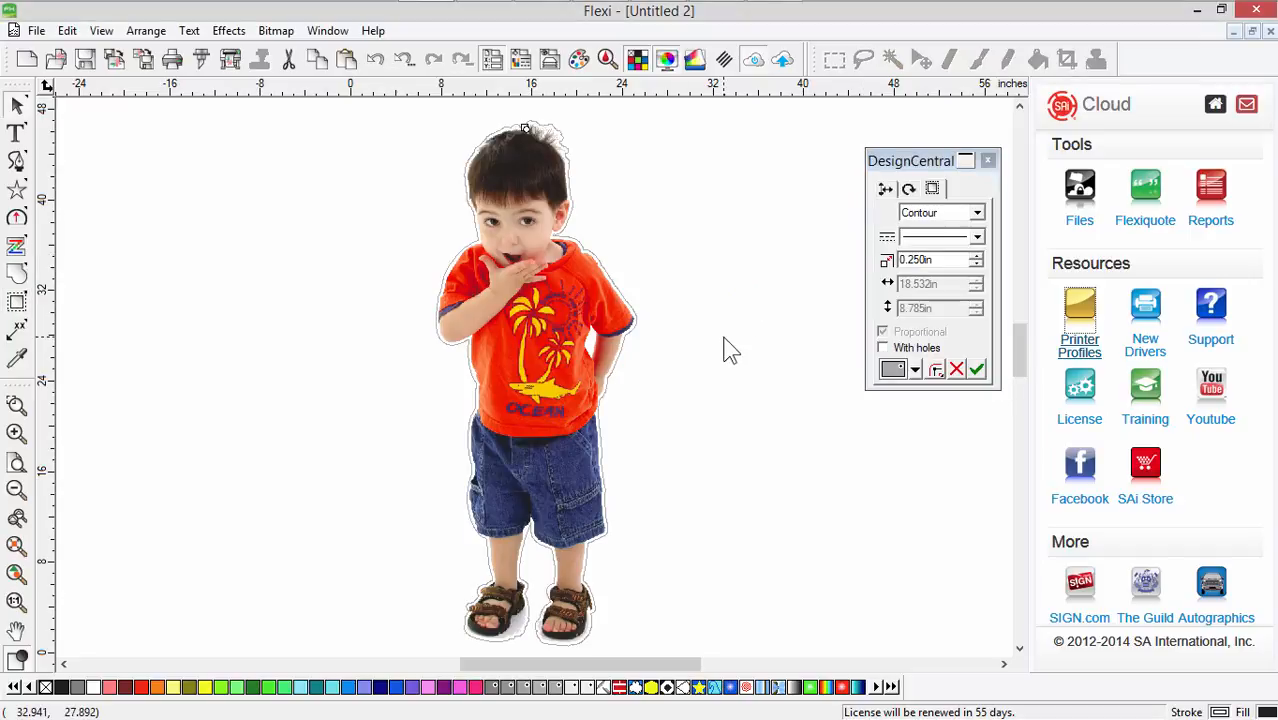
Try the contour cut with holes included, turn that option off again, and deselect the design.
left_click(883, 348)
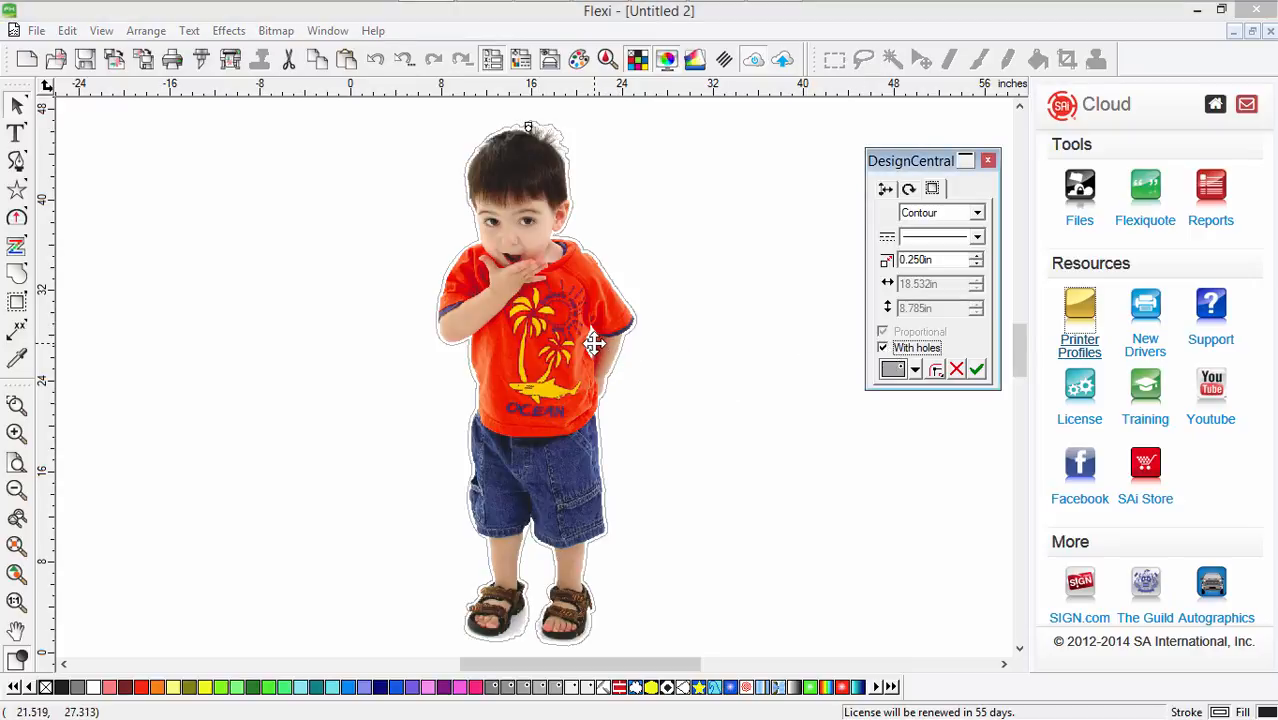
left_click(883, 348)
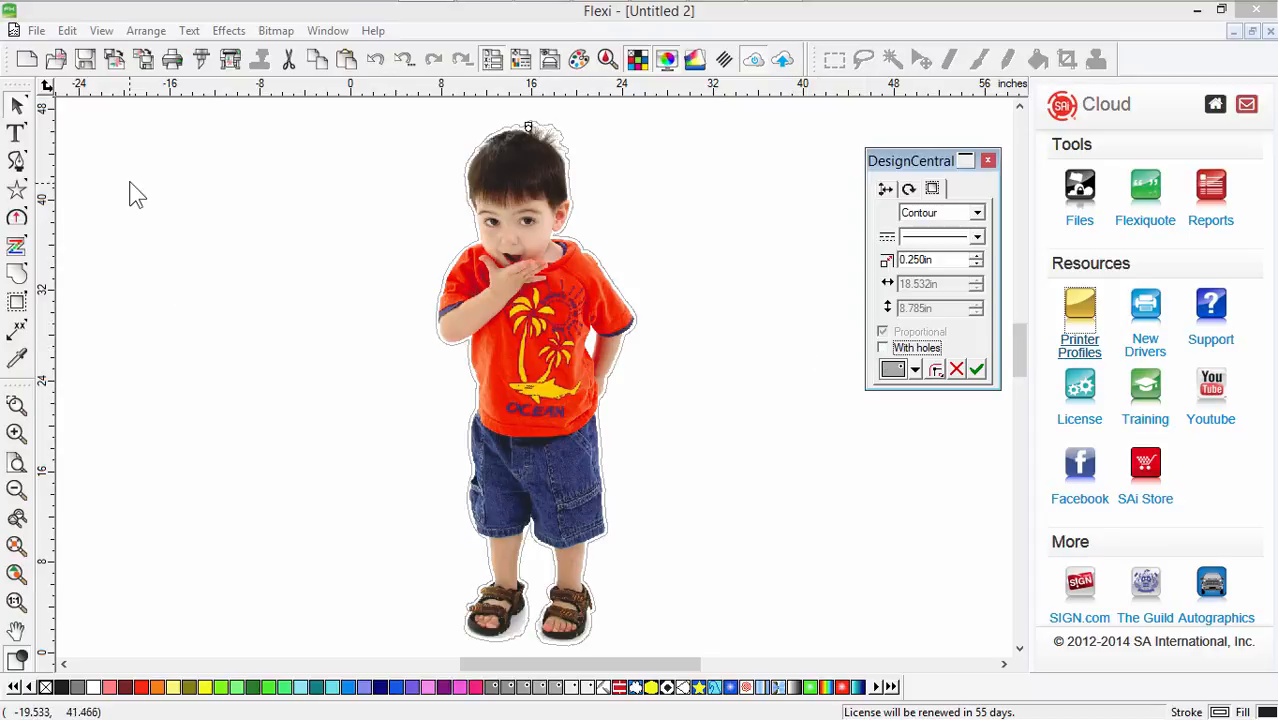
left_click(562, 303)
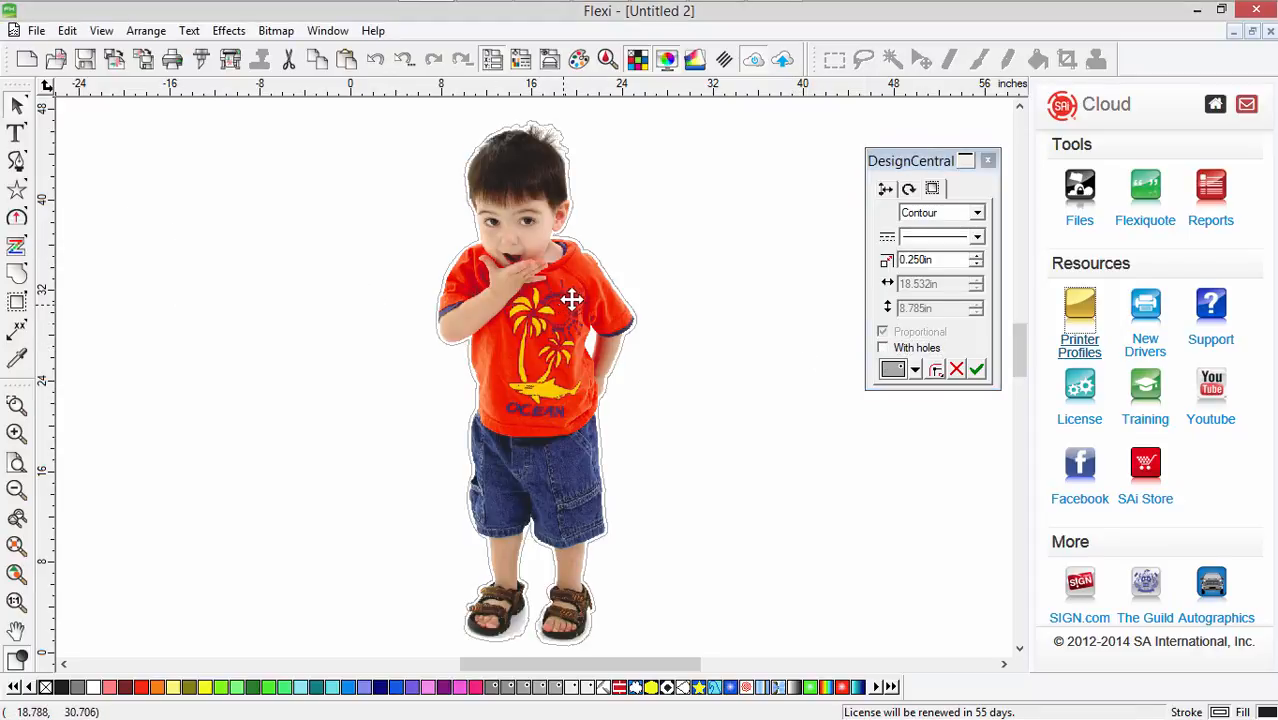
left_click(198, 230)
Scale the boy photo and its contour cut together proportionally to about 28.16 in wide by 73.48 in high.
left_click(547, 298)
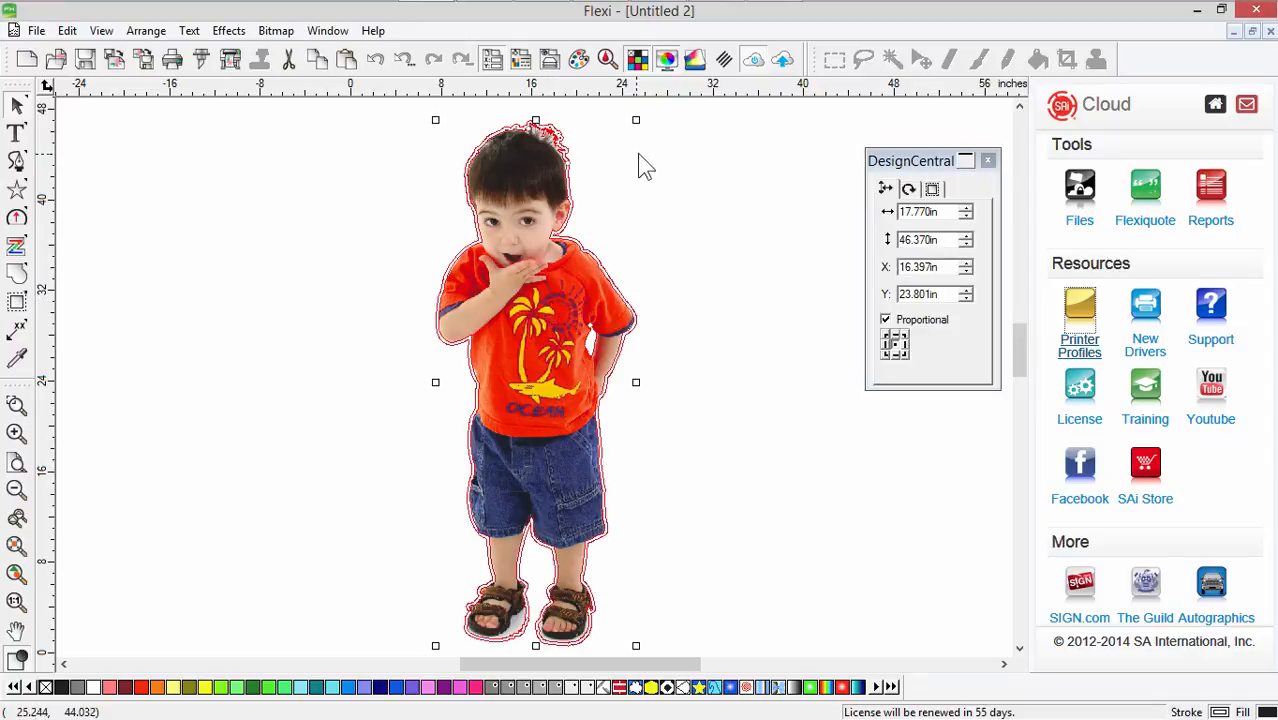
left_click_drag(638, 120, 759, 123)
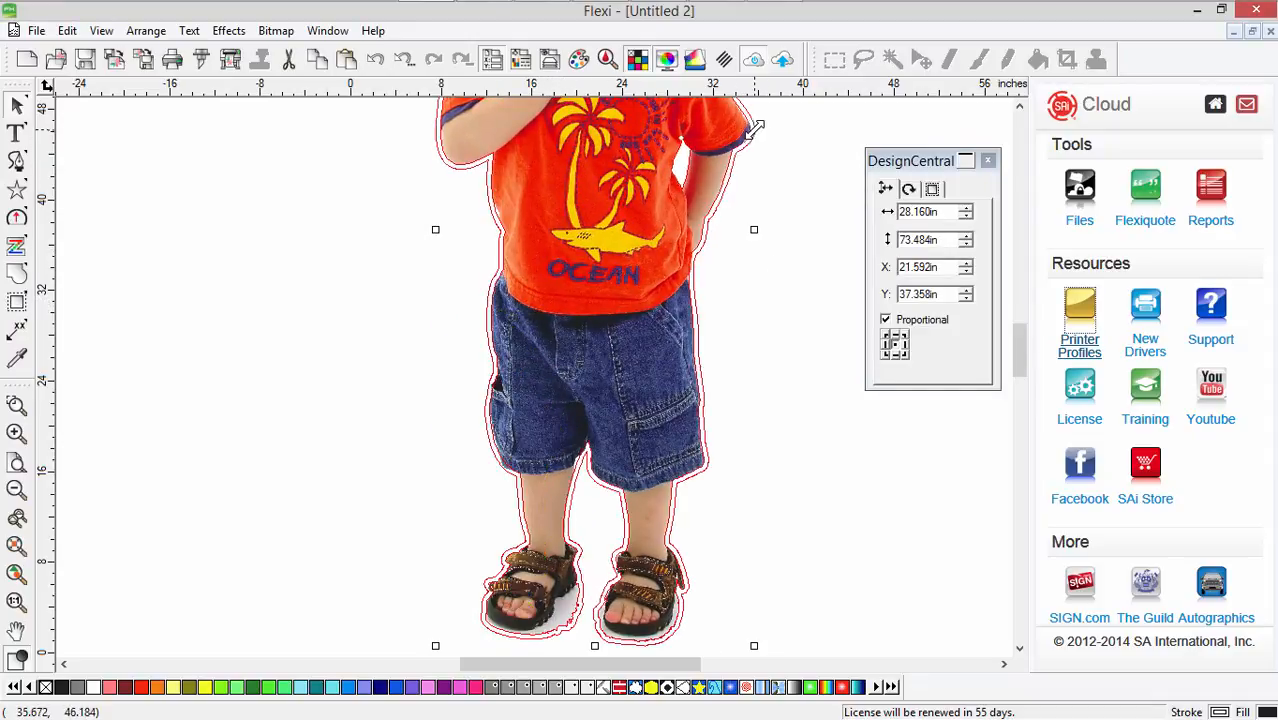
left_click(761, 357)
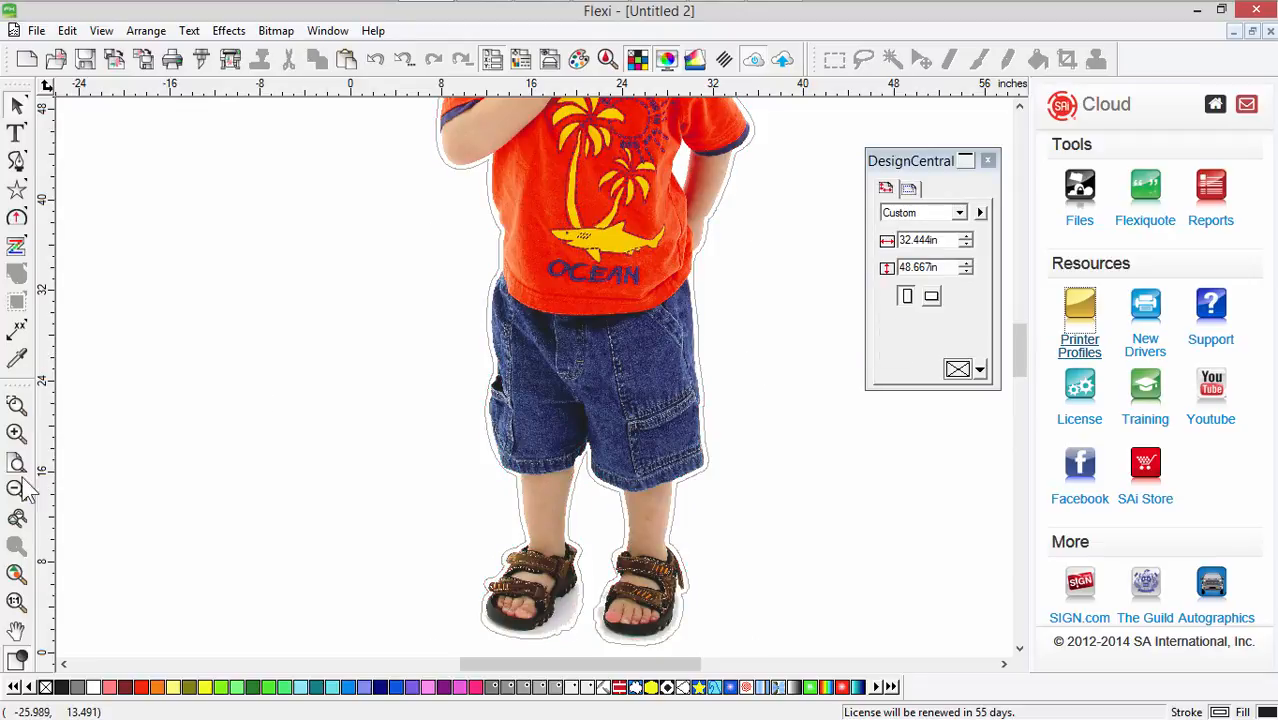
left_click(16, 574)
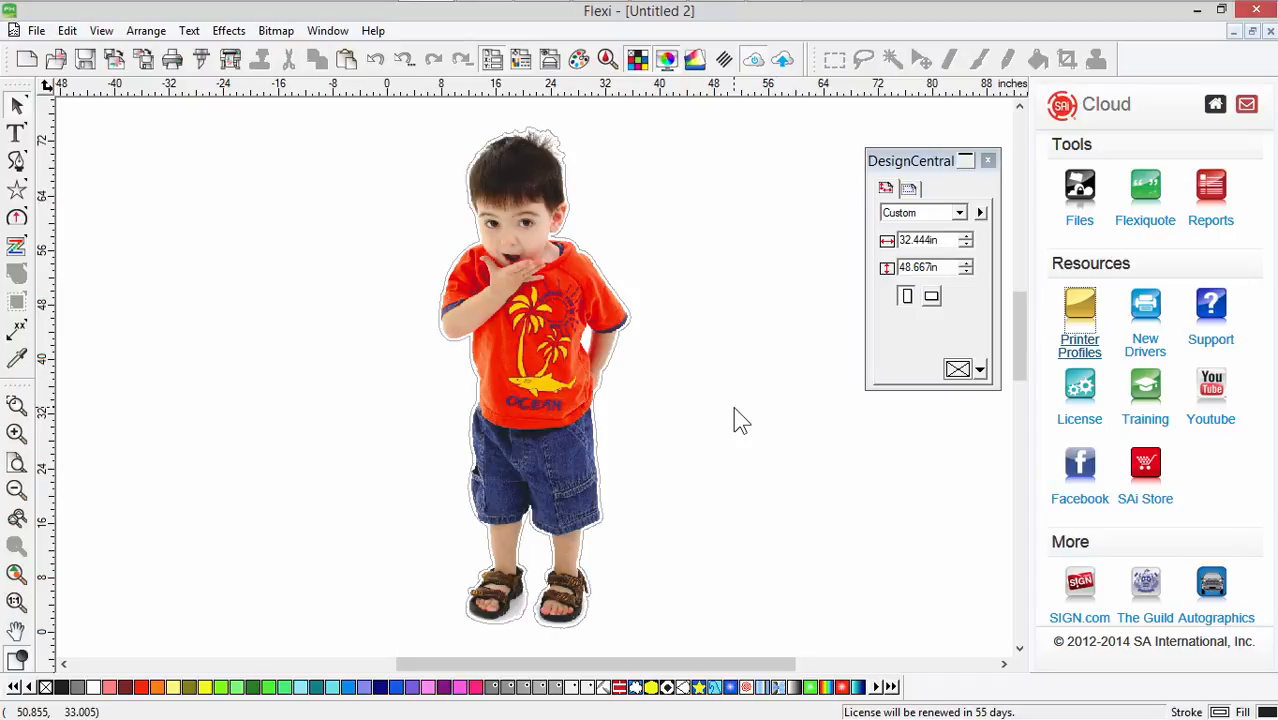
Switch to the PowerPoint slide show and advance to the slide "2. File Formats– Choose Flexi".
left_click(776, 20)
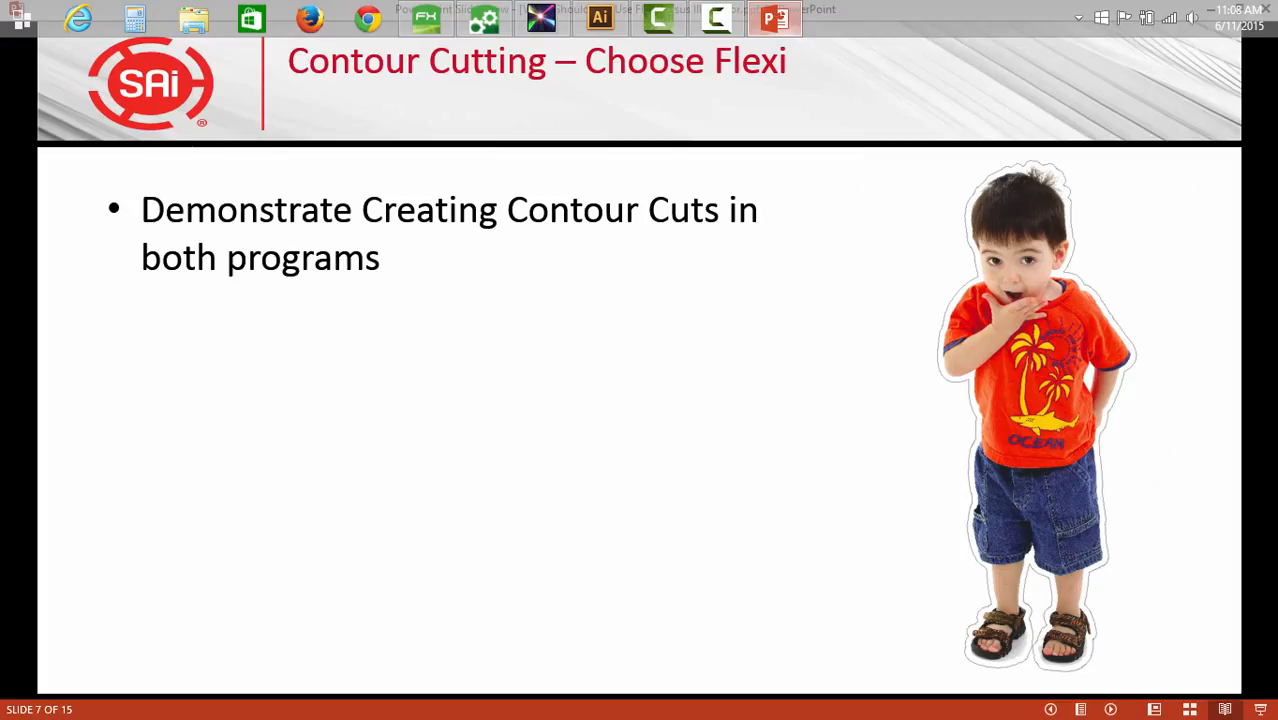
left_click(671, 483)
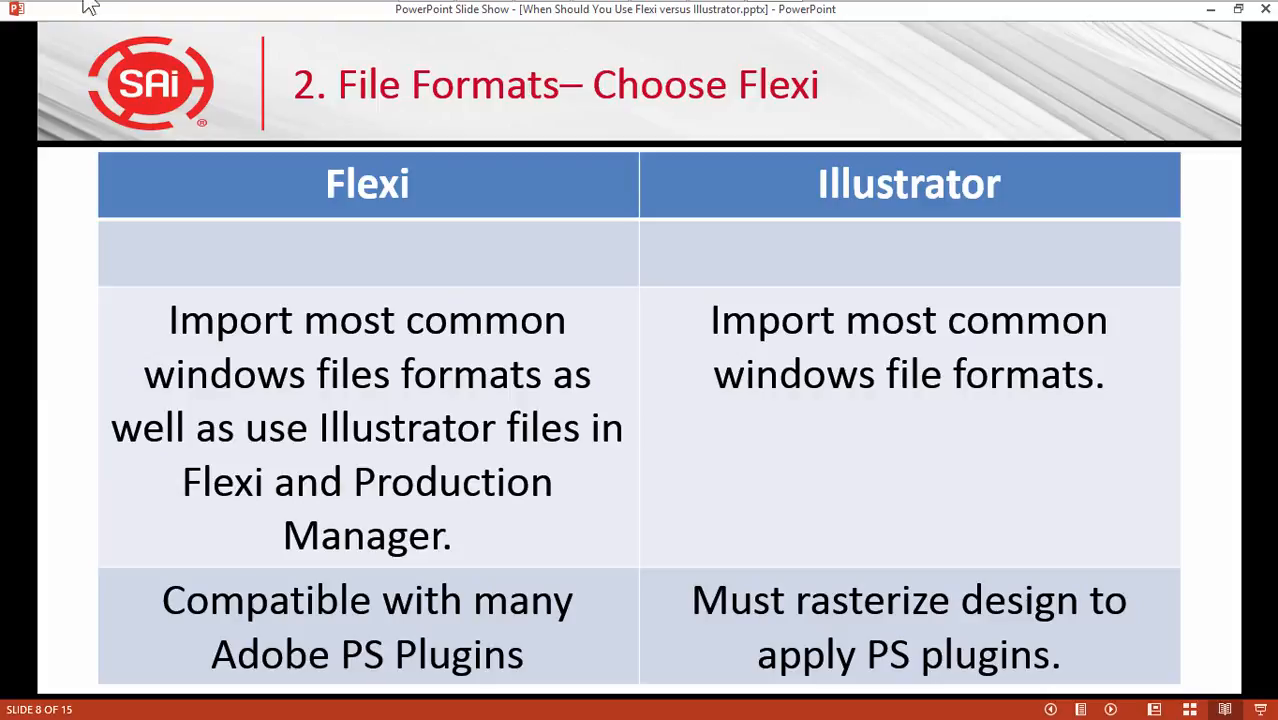
Switch back to Flexi and close the boy contour design without saving its changes.
mouse_move(568, 21)
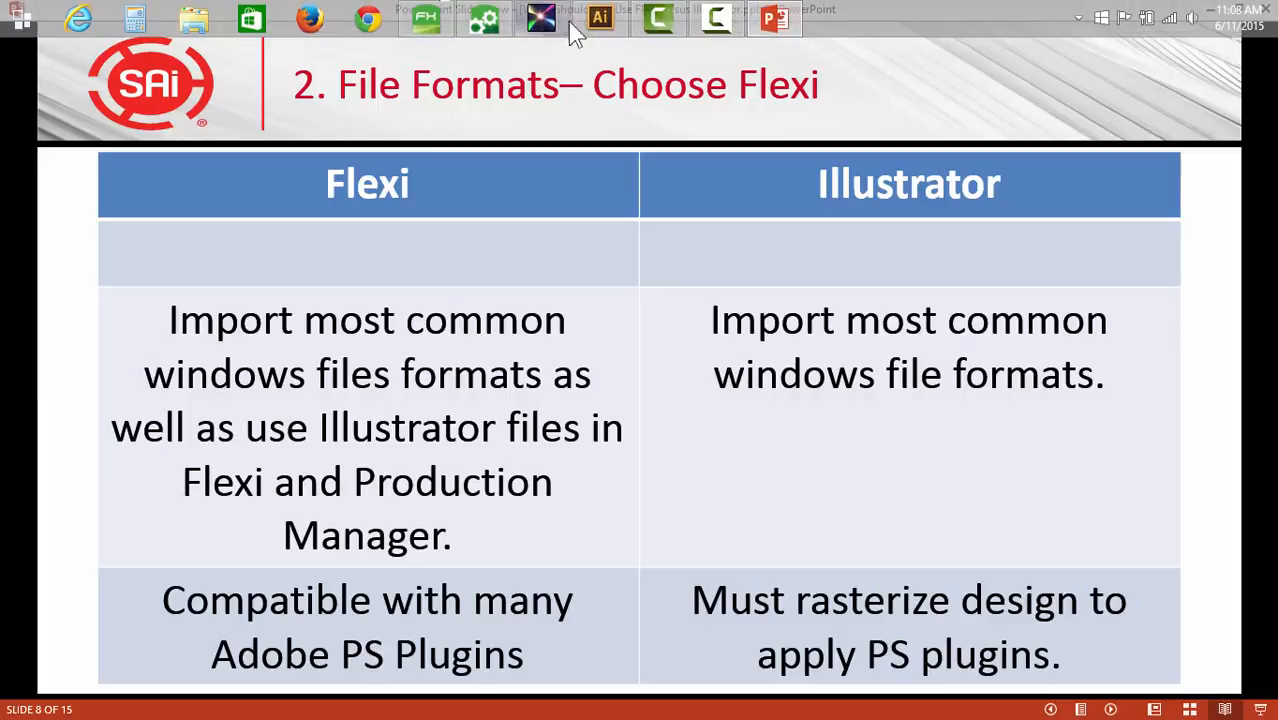
left_click(428, 18)
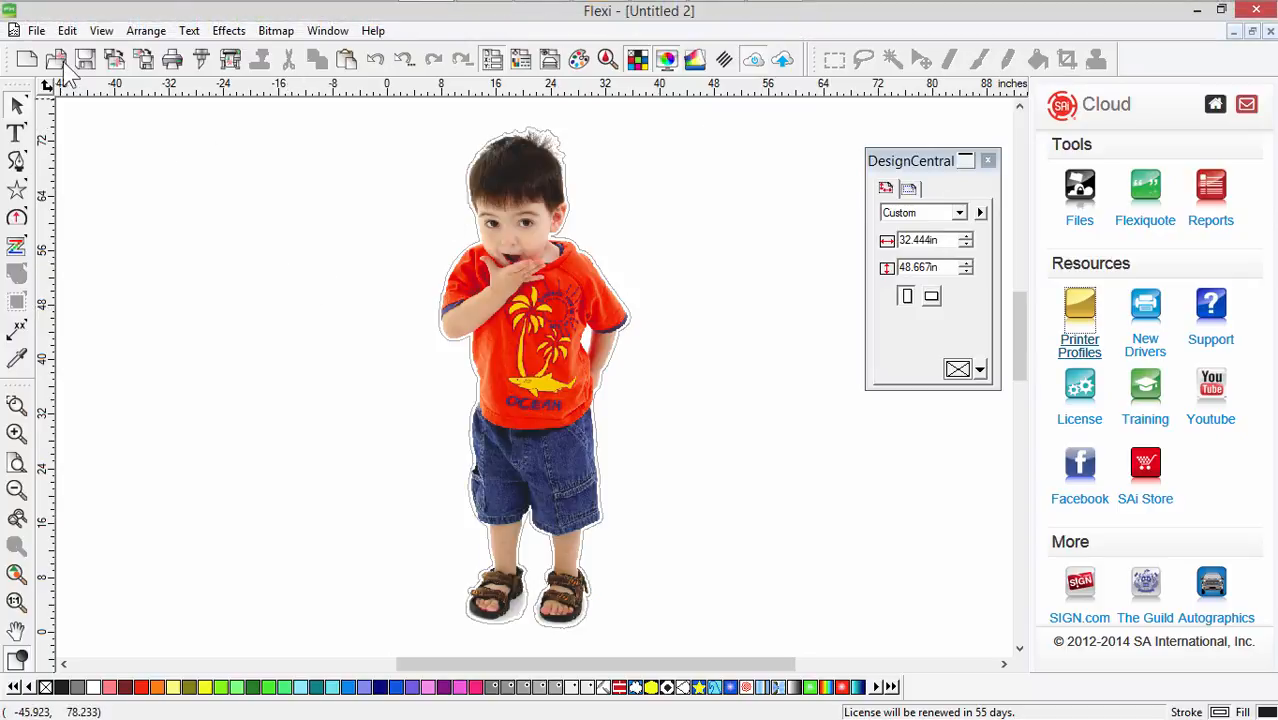
left_click(1270, 31)
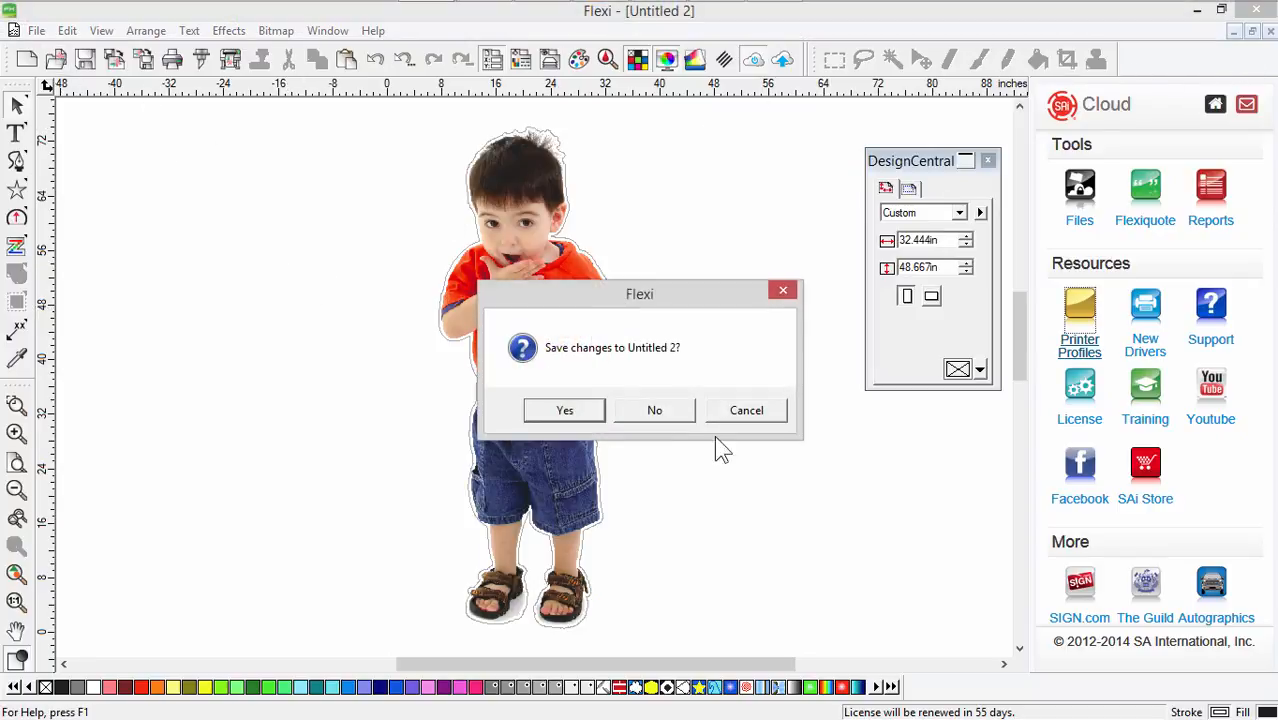
left_click(663, 410)
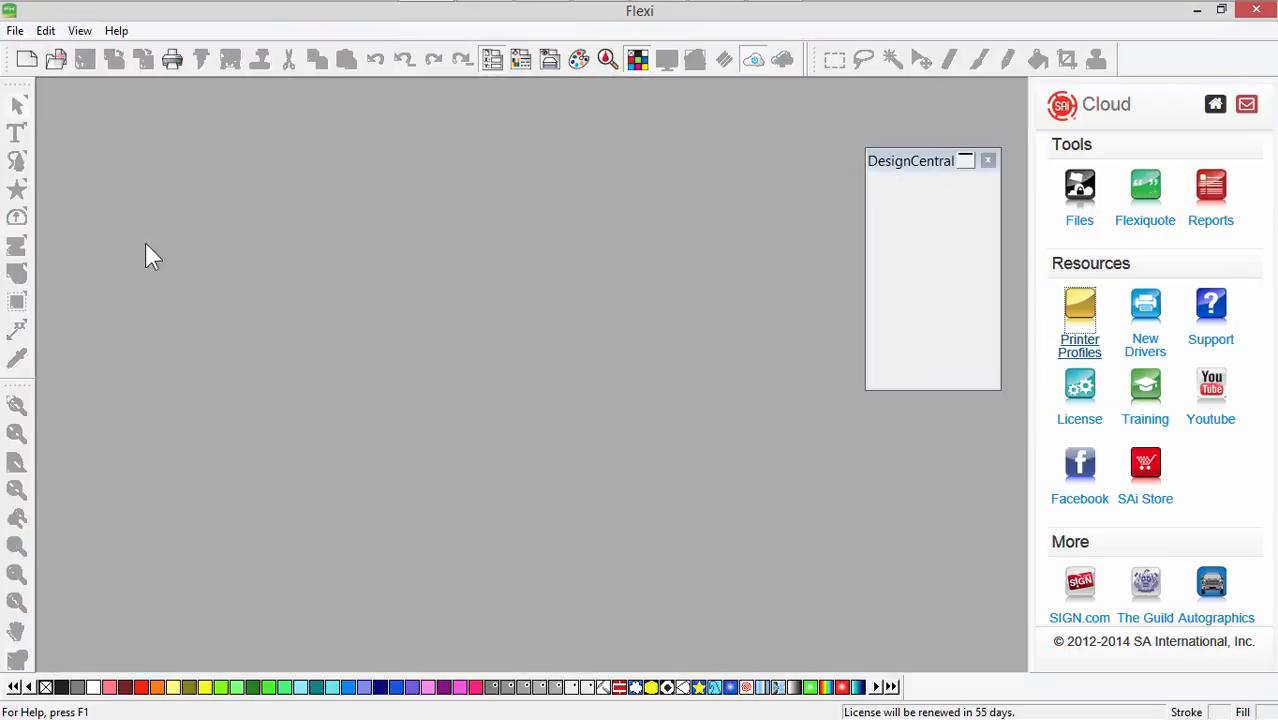
Create a new blank document and add the word "TEXT" near the middle of the workspace in Arial.
left_click(58, 64)
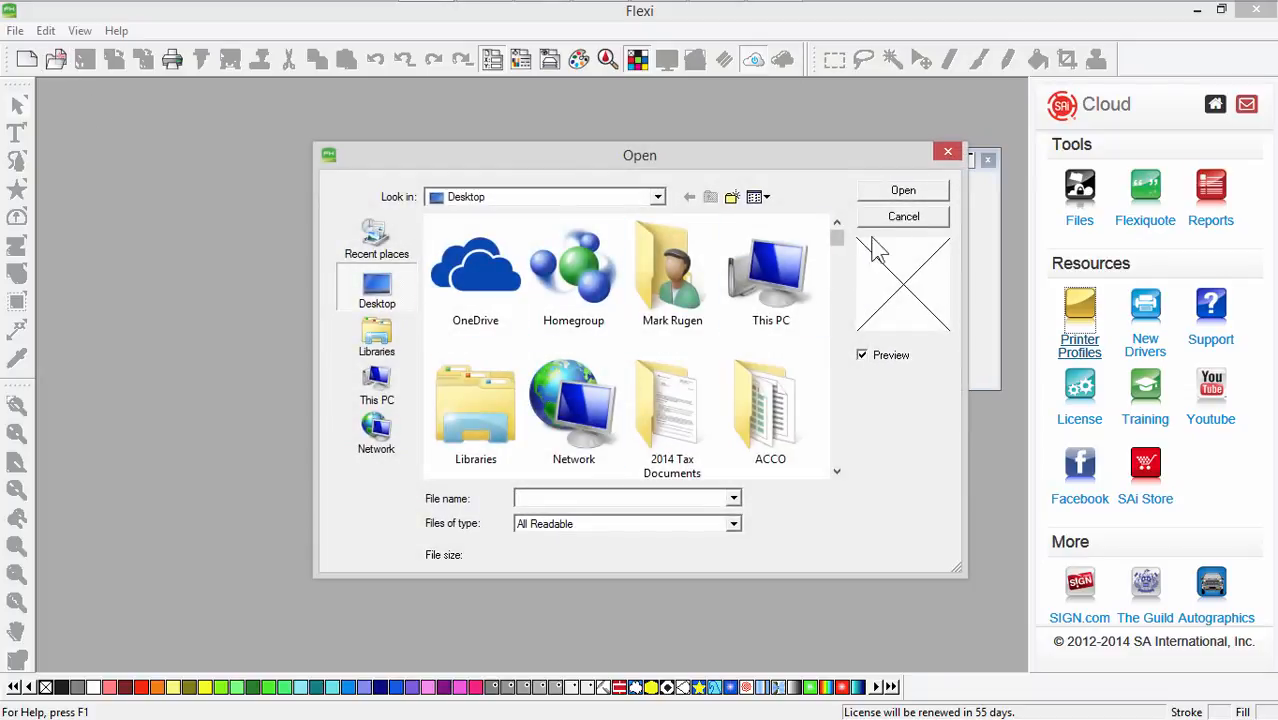
left_click(900, 219)
key("ctrl+n")
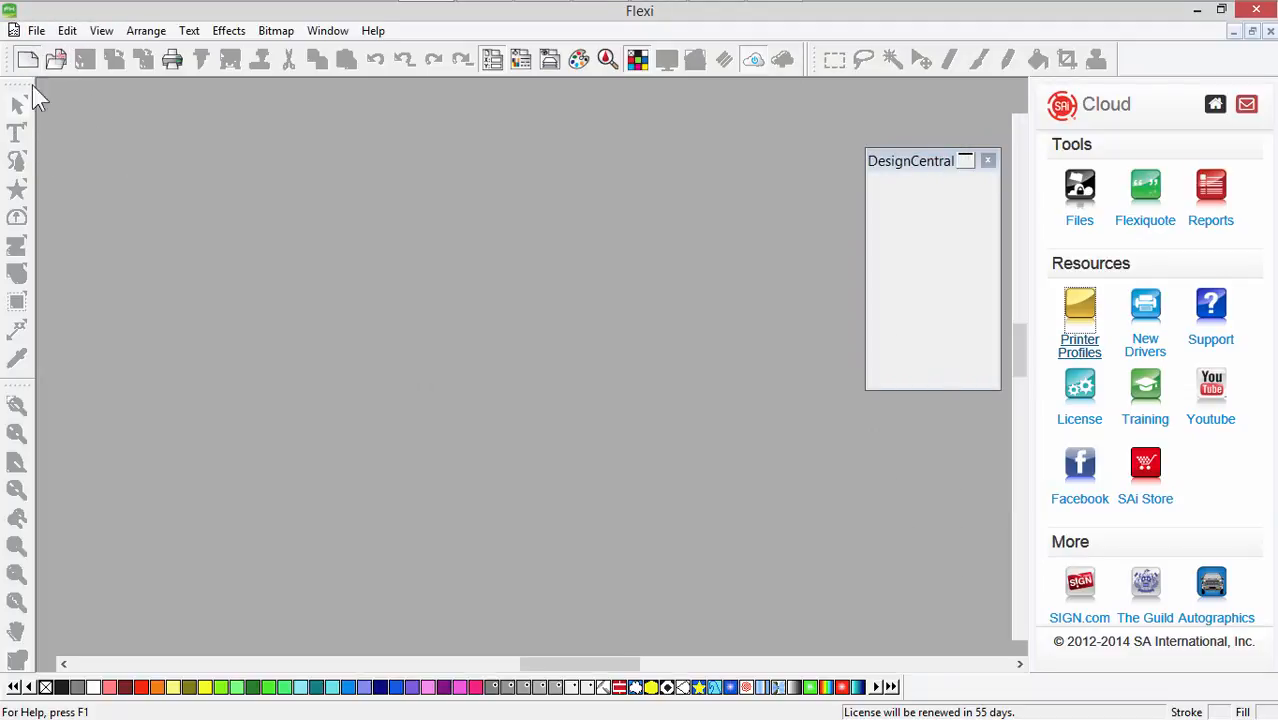
left_click(16, 132)
left_click(423, 327)
type("TEXT")
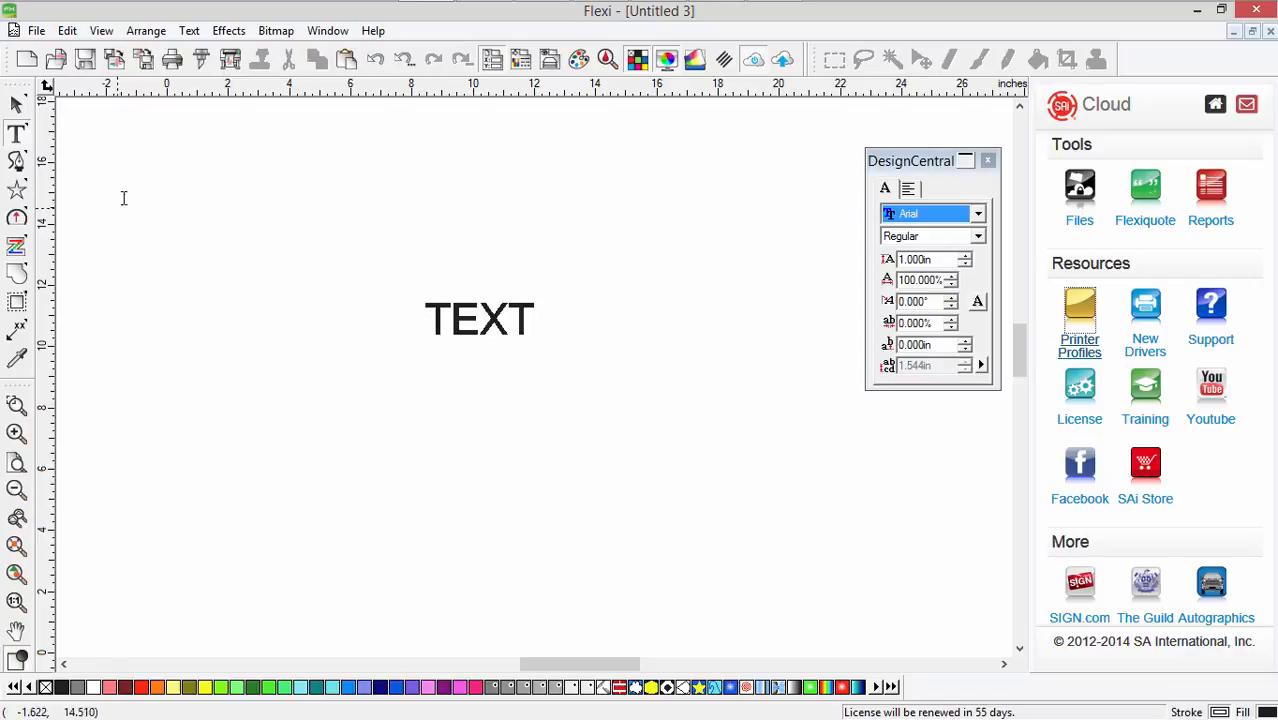
Enlarge the word TEXT to about 14.36 in wide by 4.09 in high and reposition it in the workspace.
left_click(17, 106)
left_click_drag(534, 332, 586, 428)
left_click_drag(576, 365, 437, 349)
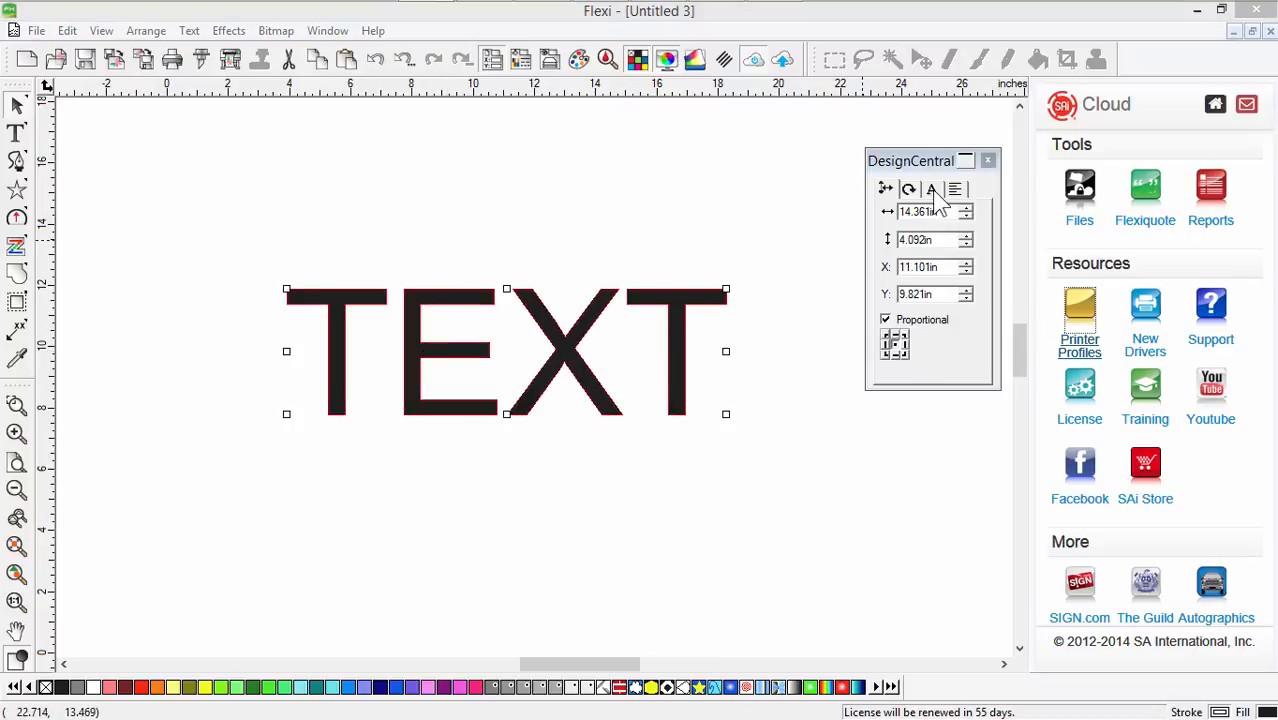
Set the font of the word TEXT to Articulate Extrabold and fill the letters with bright pink.
left_click(931, 189)
left_click(925, 214)
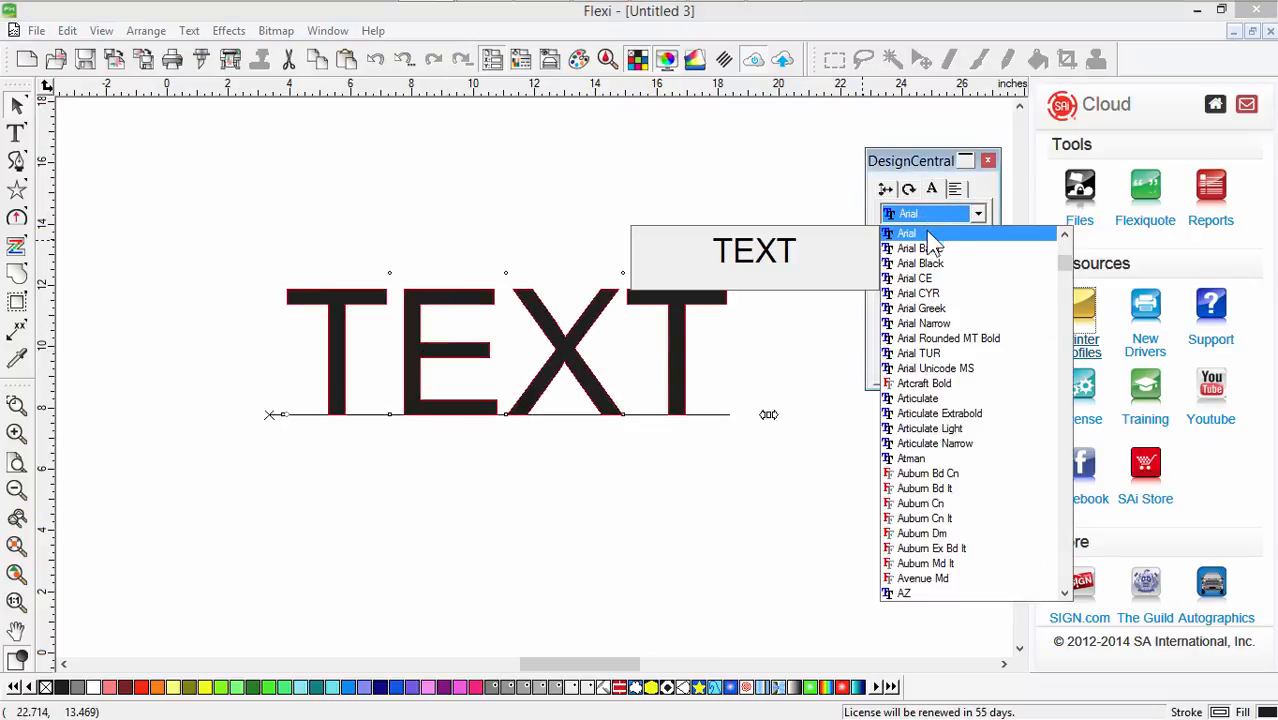
left_click(936, 414)
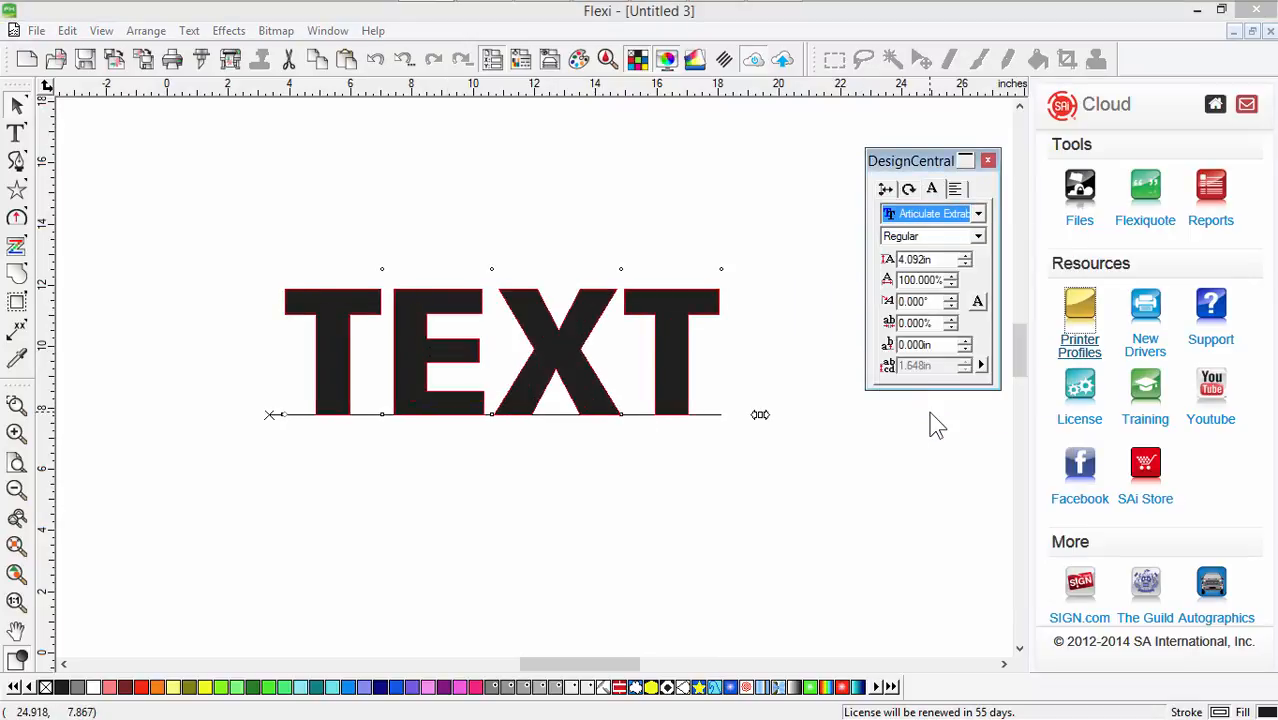
left_click(476, 686)
left_click(489, 487)
Reposition the pink text and rasterize it at 150 DPI in RGB with a 0.700 in margin.
left_click_drag(559, 340, 515, 345)
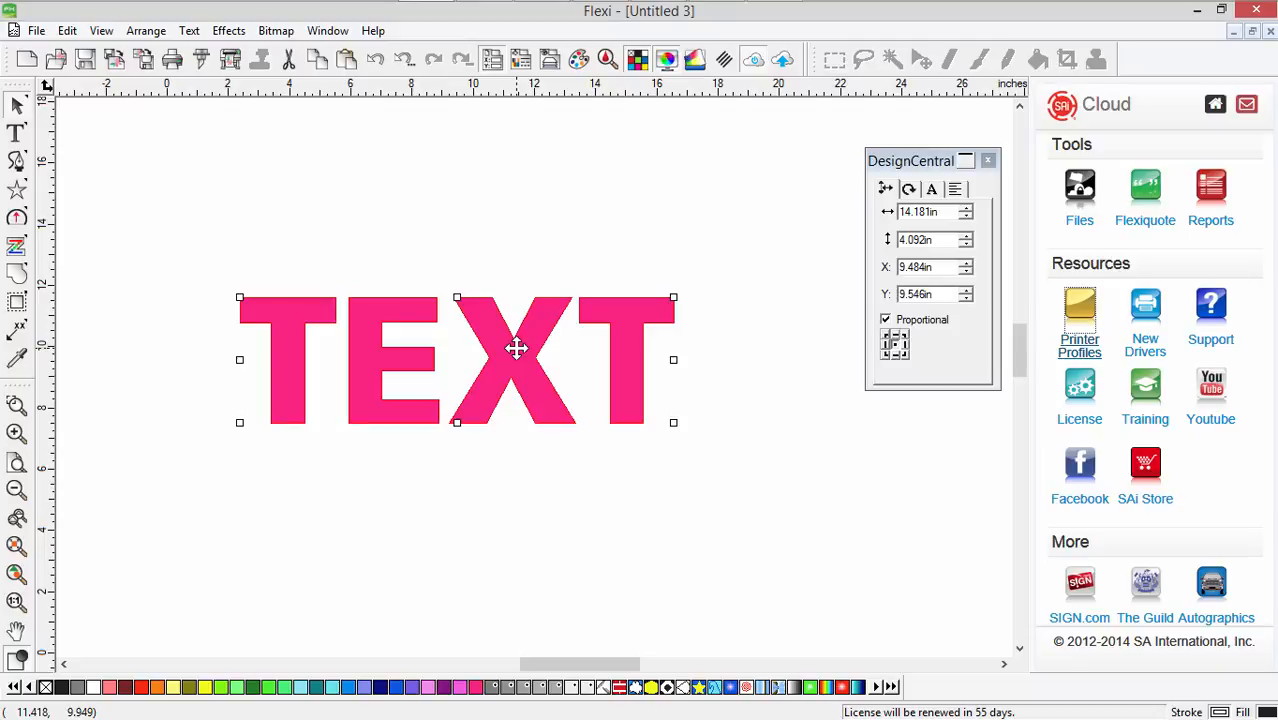
left_click_drag(515, 347, 545, 344)
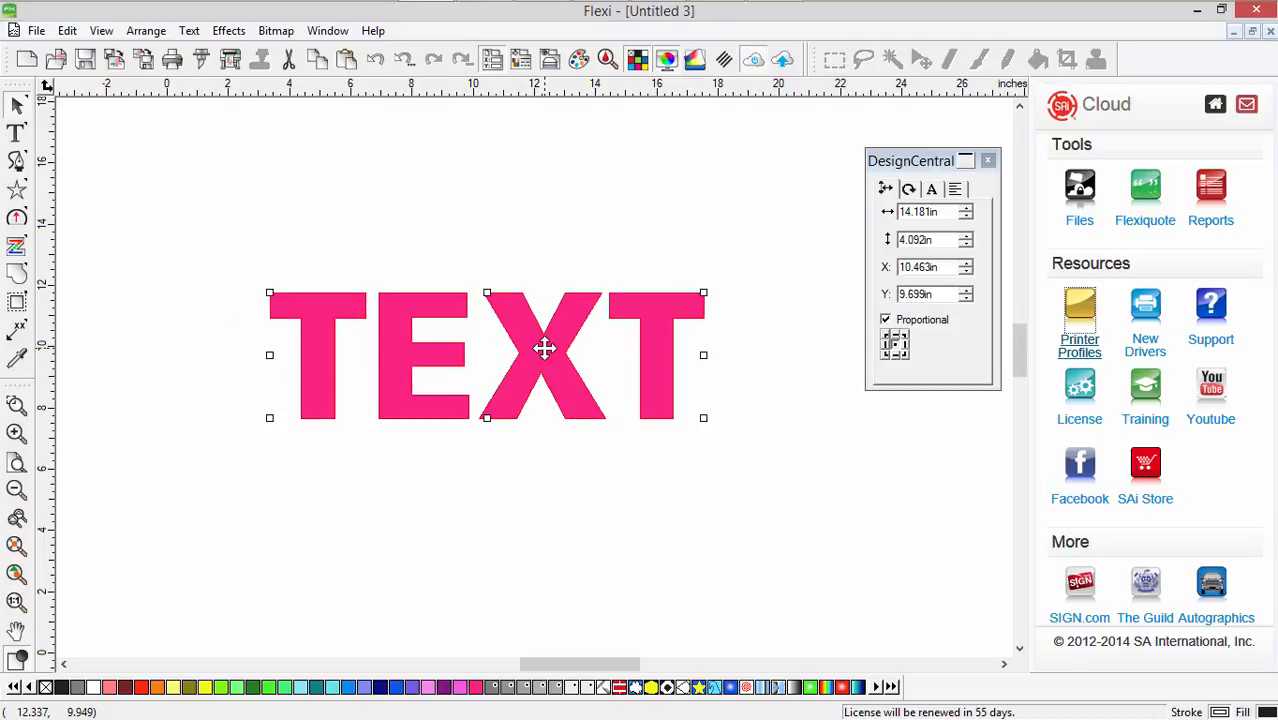
left_click(275, 30)
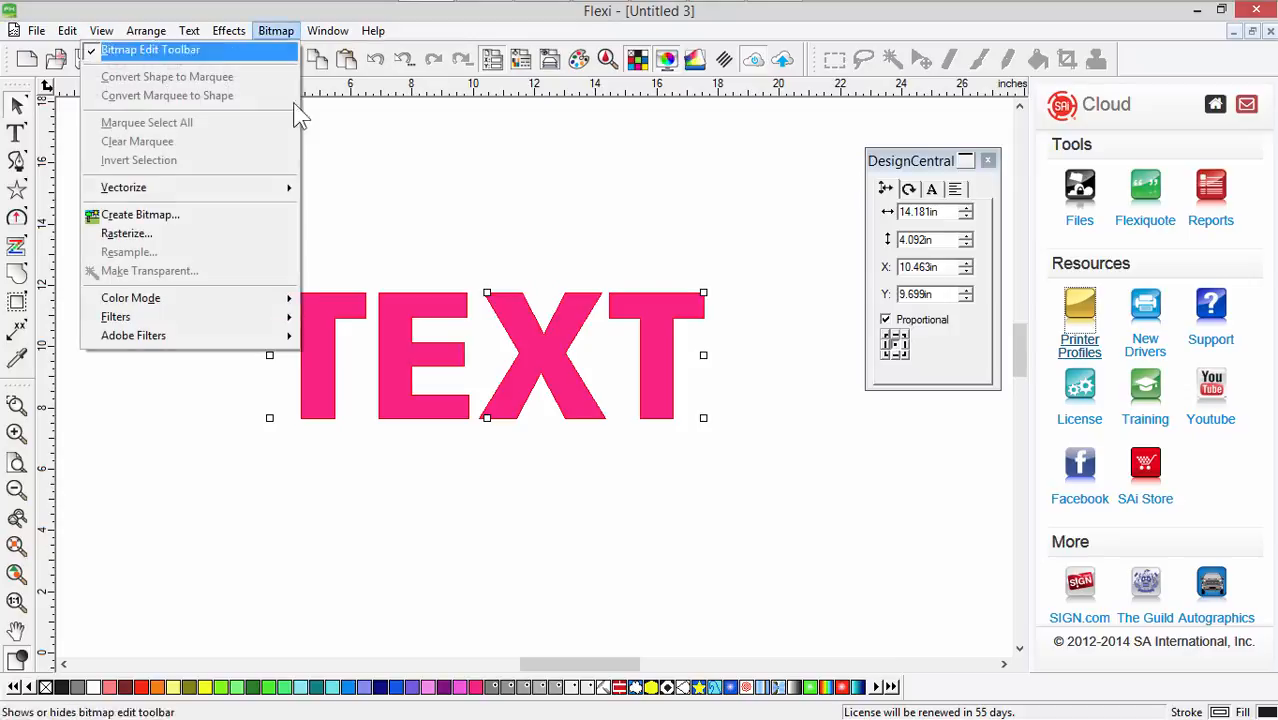
left_click(226, 234)
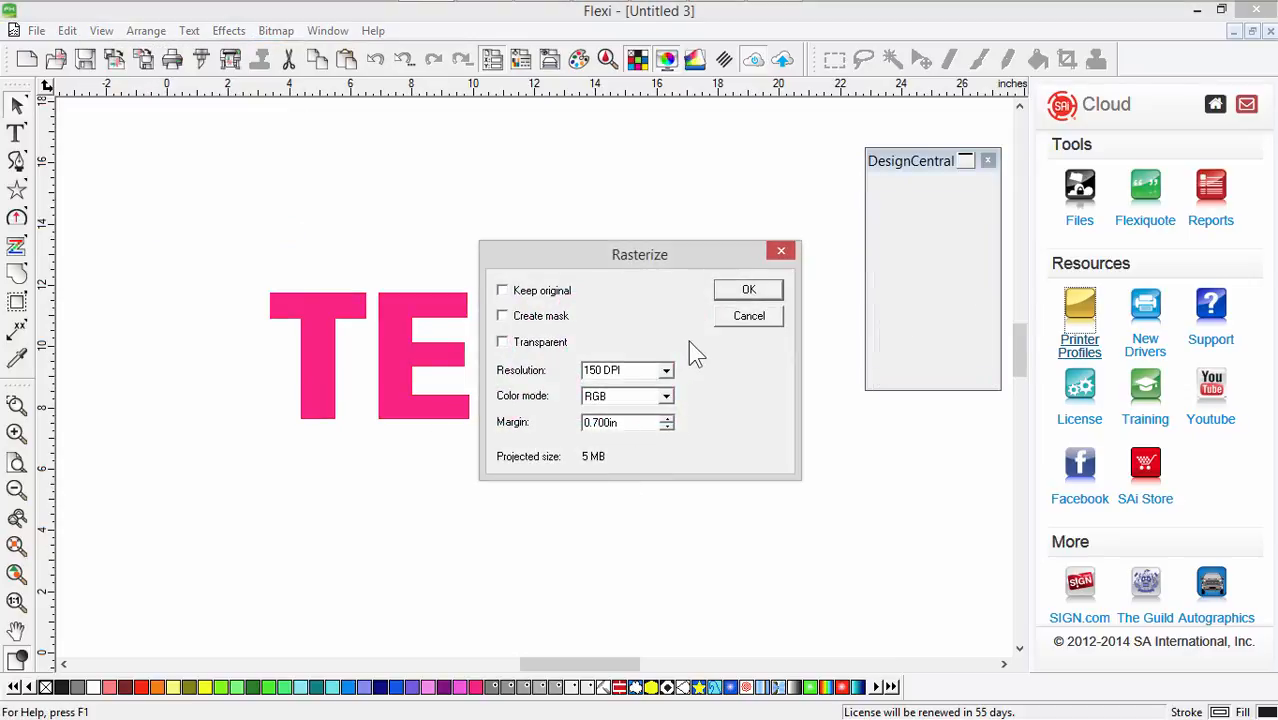
left_click(748, 289)
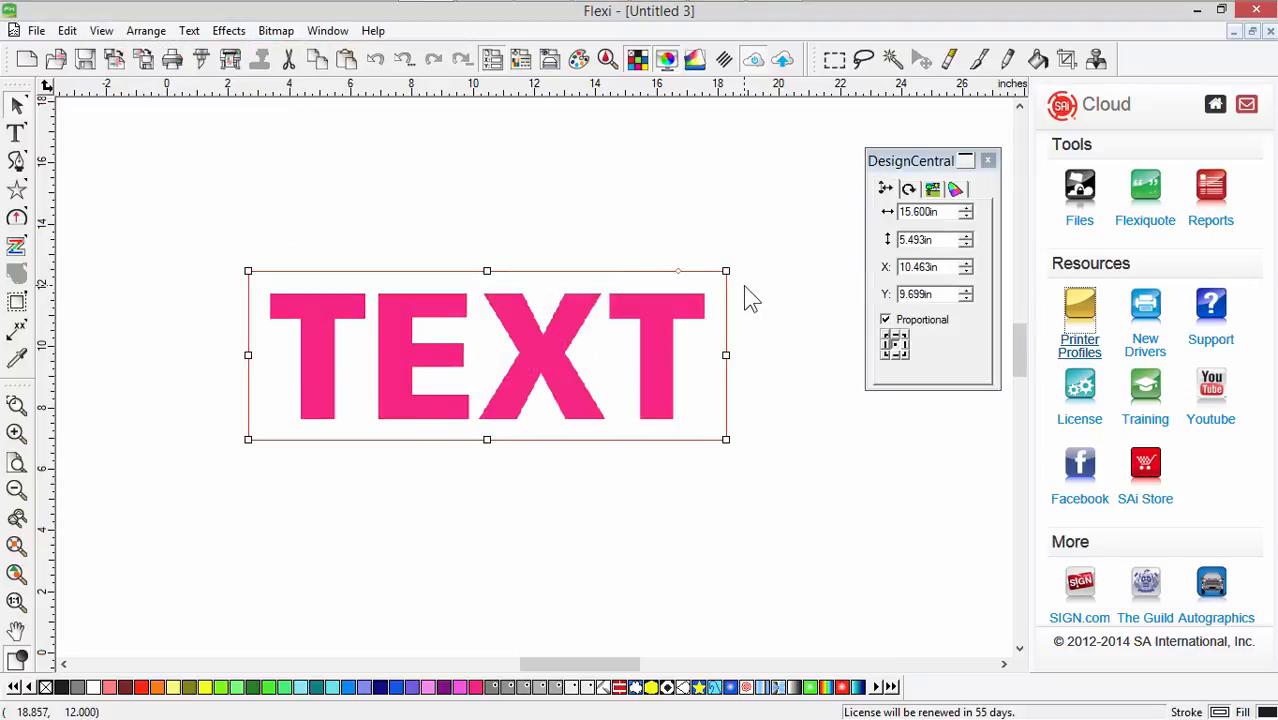
Select all four pink letters of the bitmap together with the Magic Wand at a tolerance of 32.
left_click(893, 59)
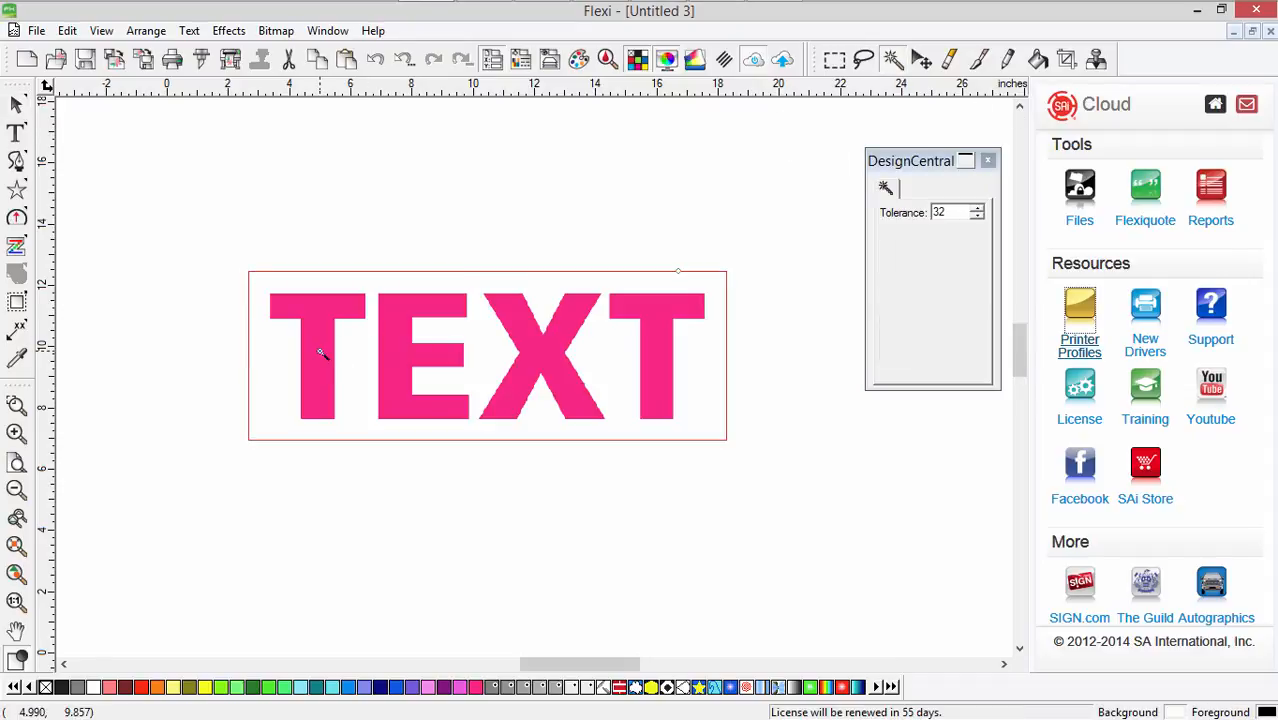
left_click(322, 350)
left_click(391, 354, "shift")
left_click(571, 365, "shift")
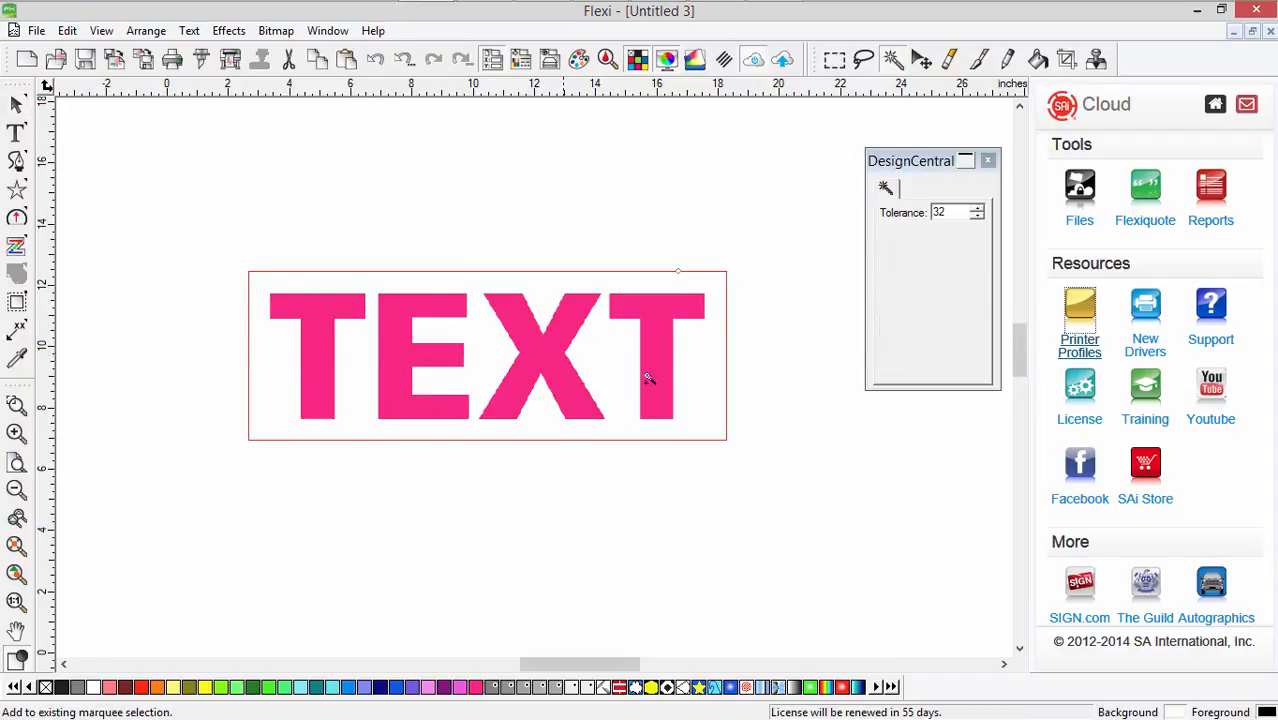
left_click(659, 355, "shift")
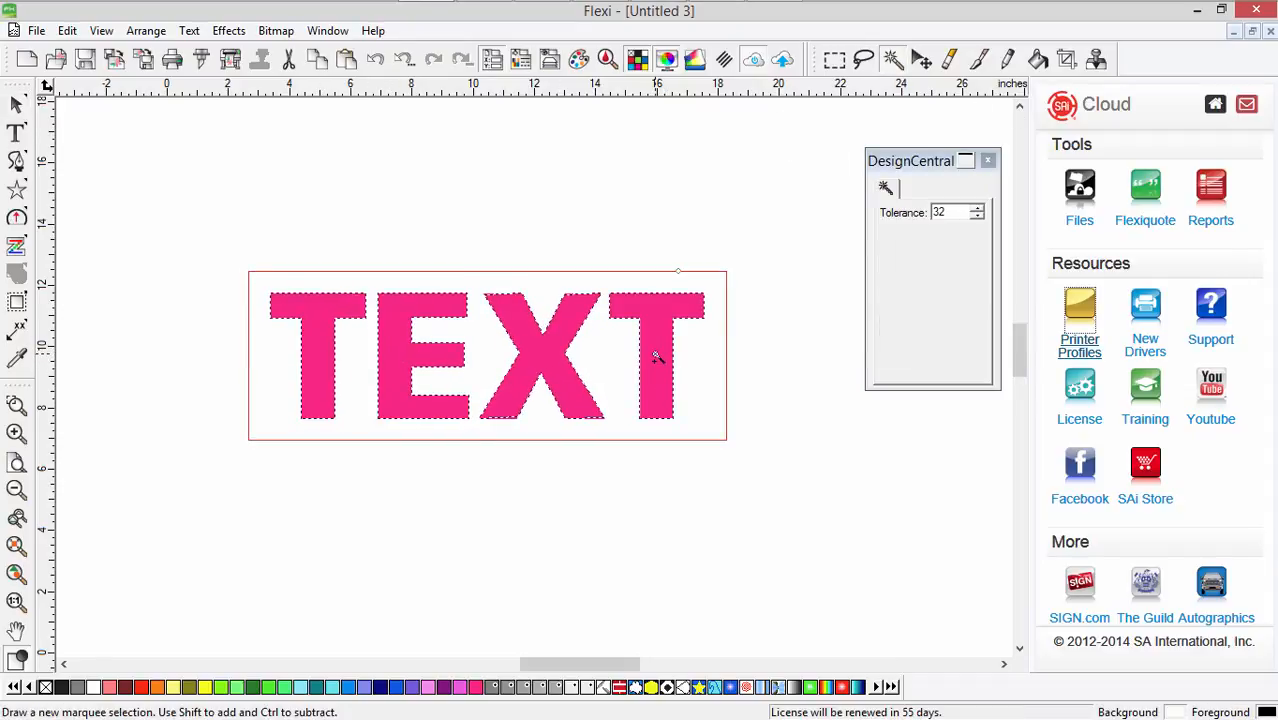
Apply the Alien Skin Eye Candy 7 Glass effect with its Factory Default settings to the selected letters and deselect the bitmap.
left_click(276, 31)
mouse_move(250, 348)
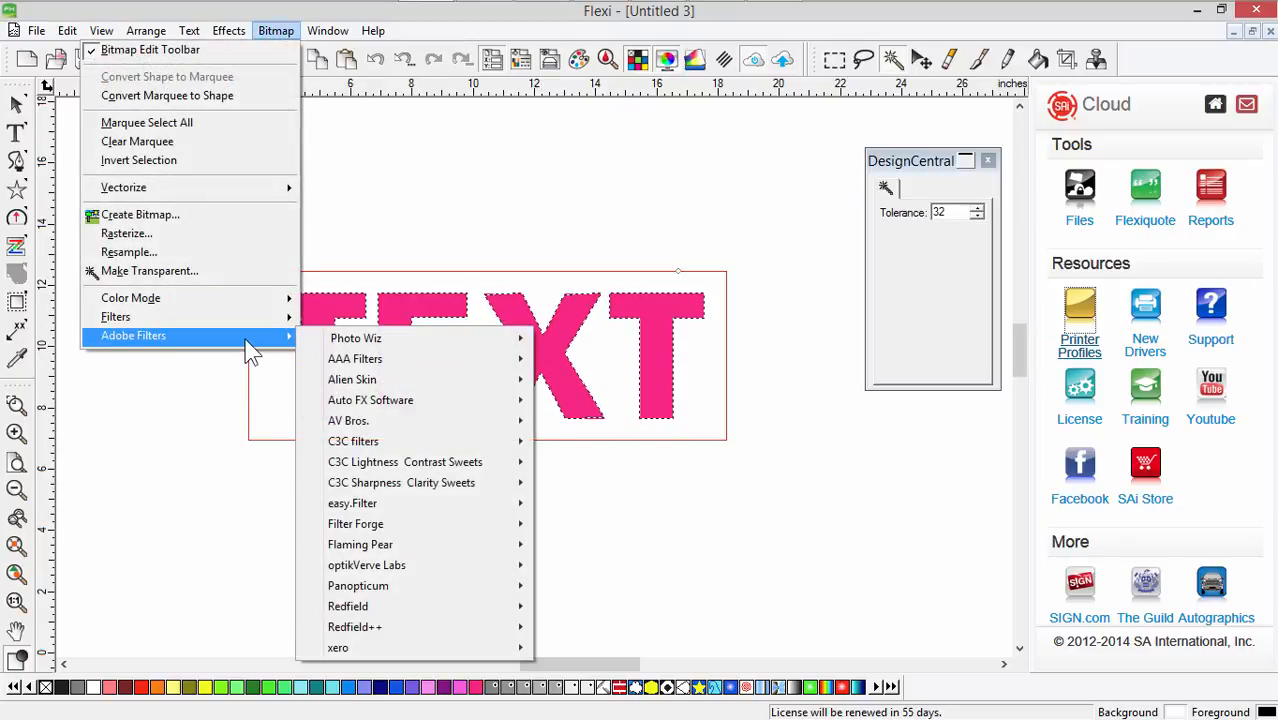
mouse_move(366, 385)
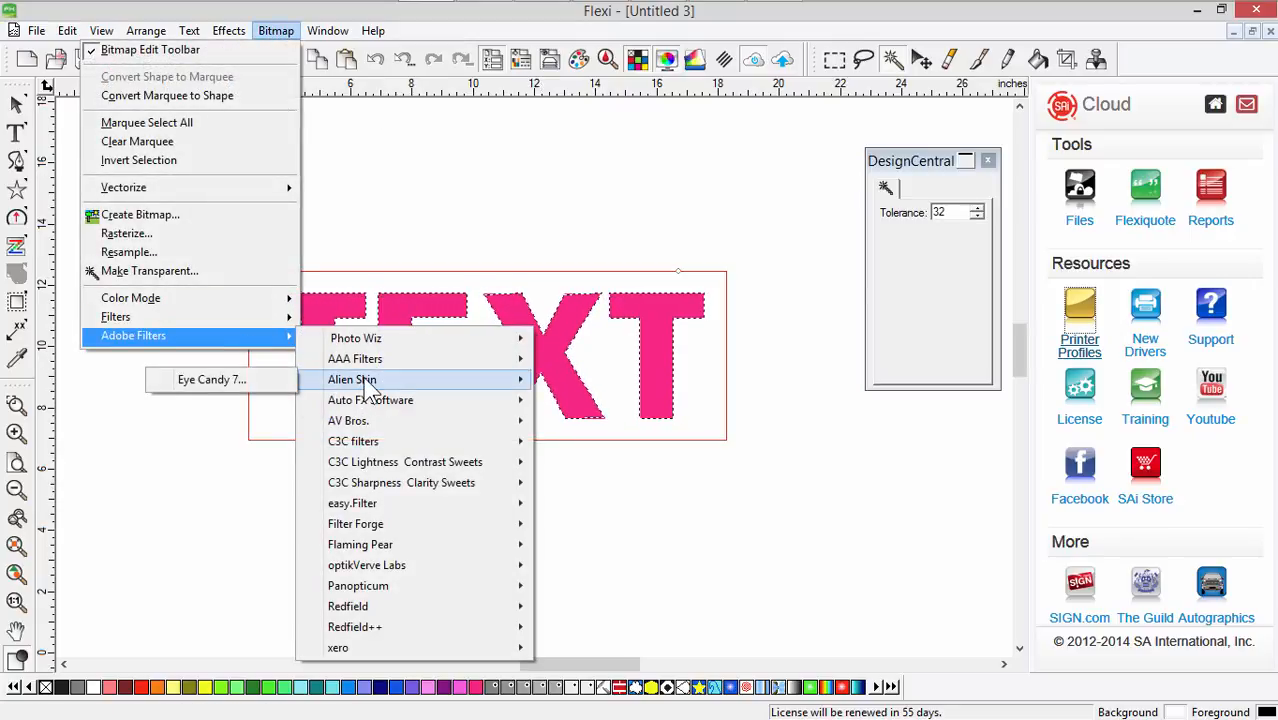
left_click(282, 384)
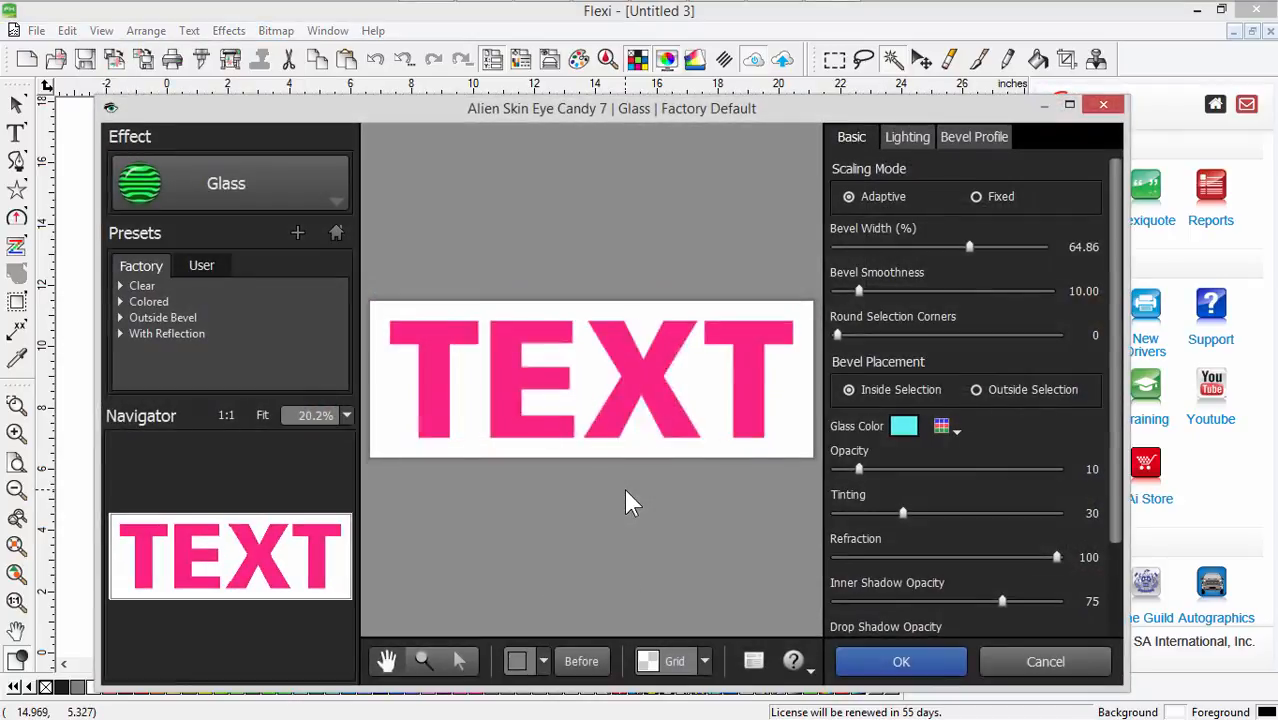
left_click(904, 663)
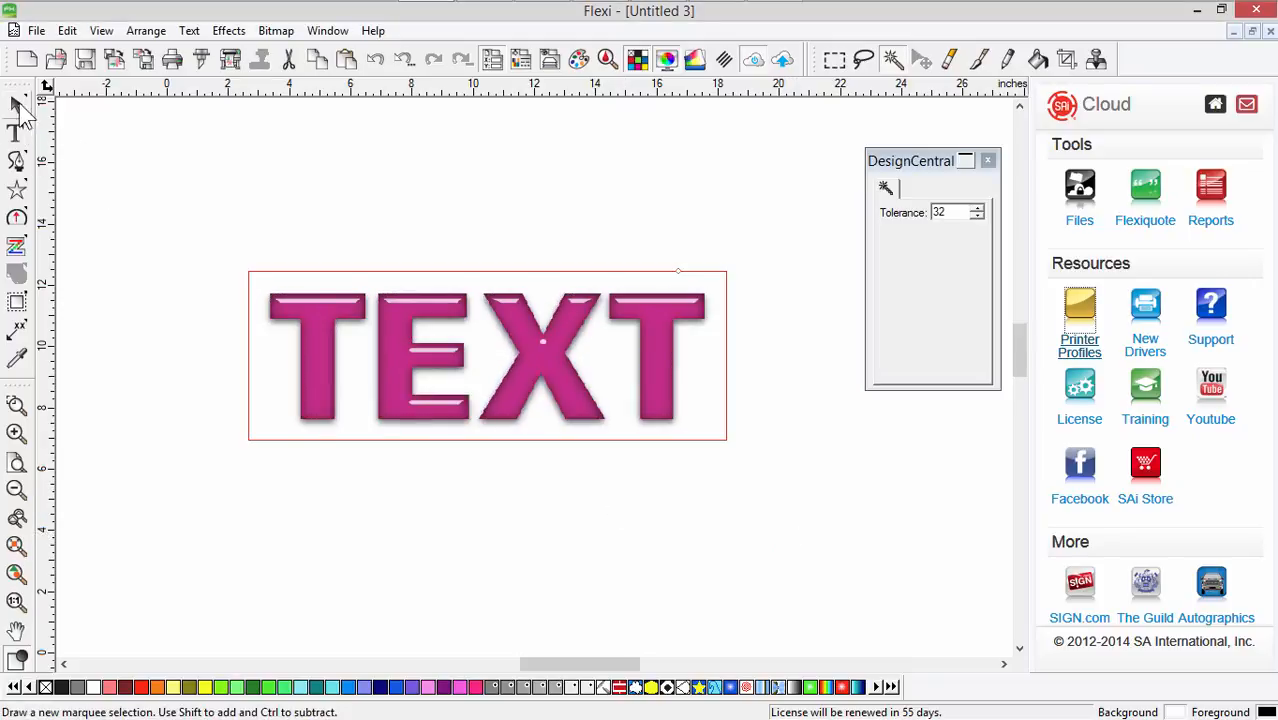
left_click(16, 104)
left_click(522, 158)
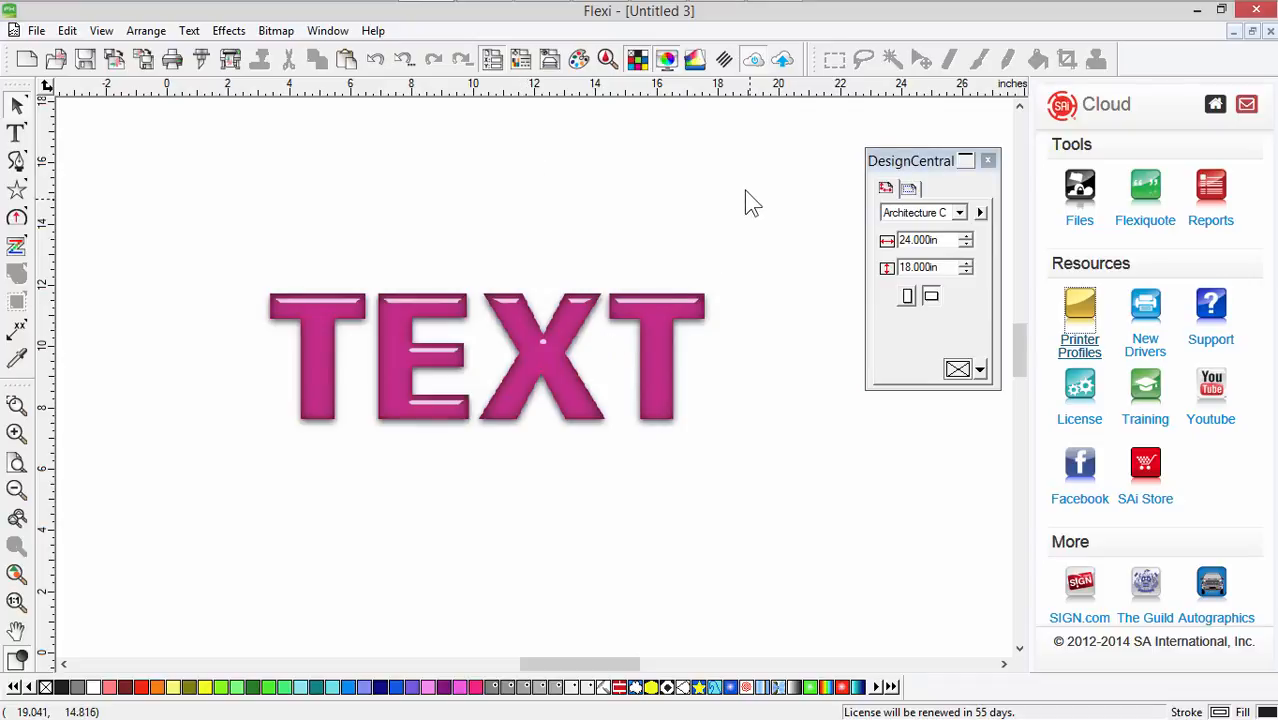
Switch to the PowerPoint slide show and advance to the slide on design limitations.
mouse_move(579, 23)
left_click(772, 22)
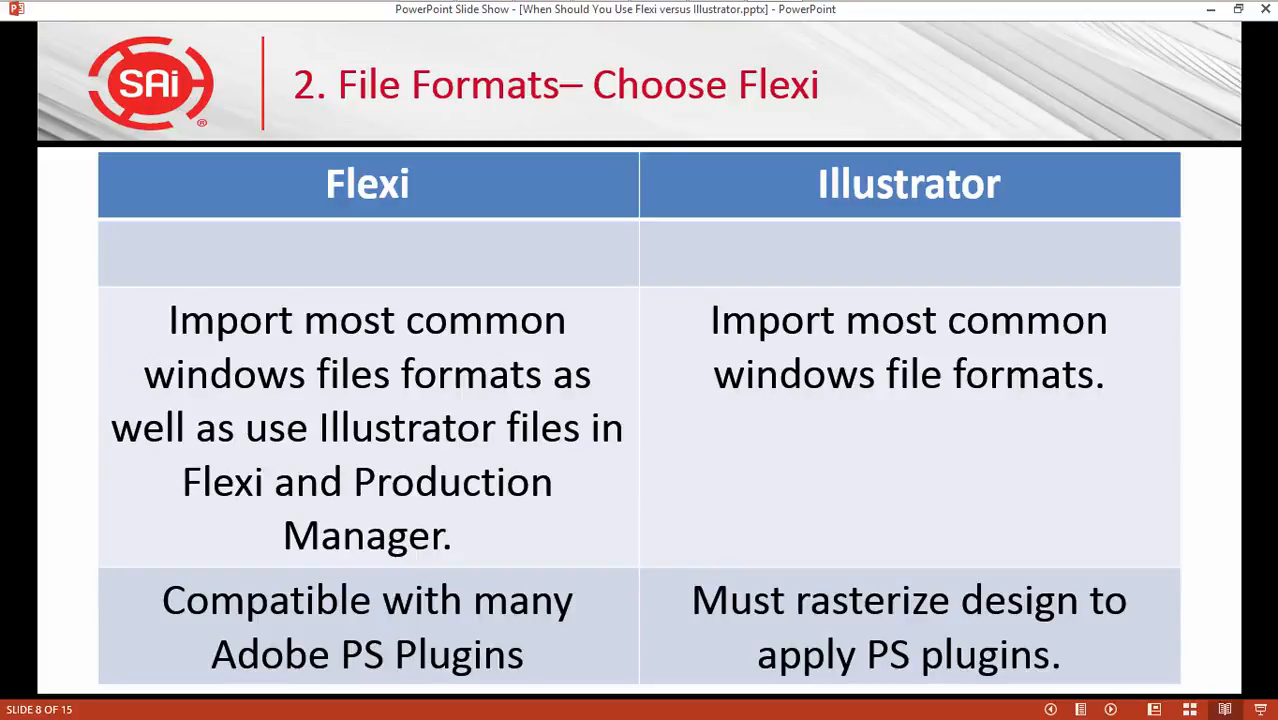
key("Right")
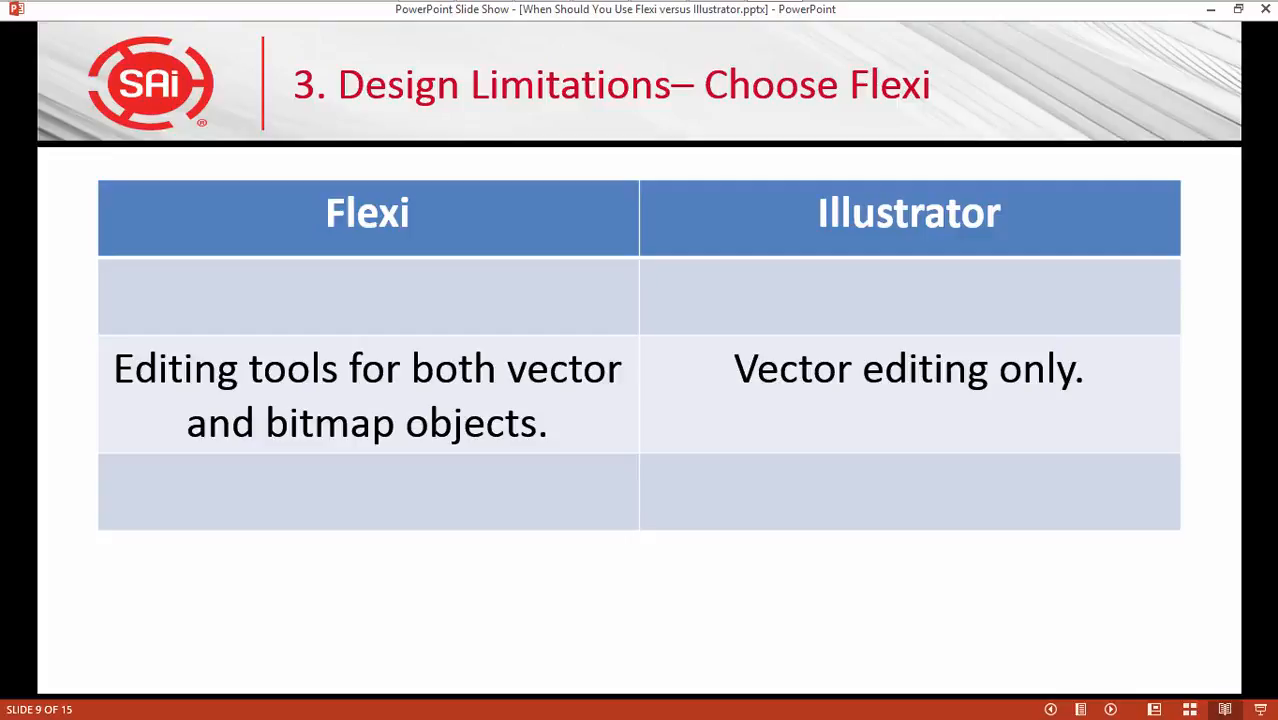